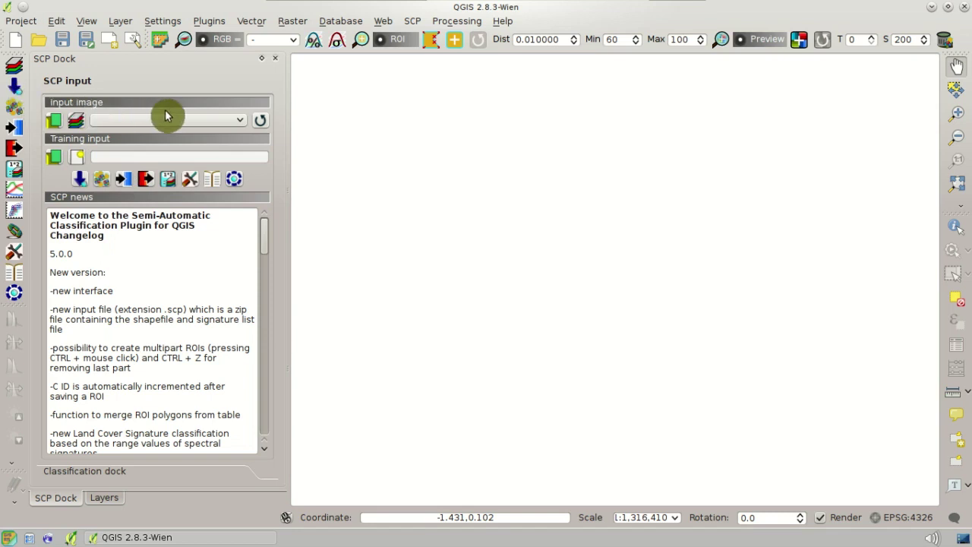
Step: Open the Semi-Automatic Classification Plugin's Sentinel-2 download tool and place its window over the middle of the workspace
left_click(410, 22)
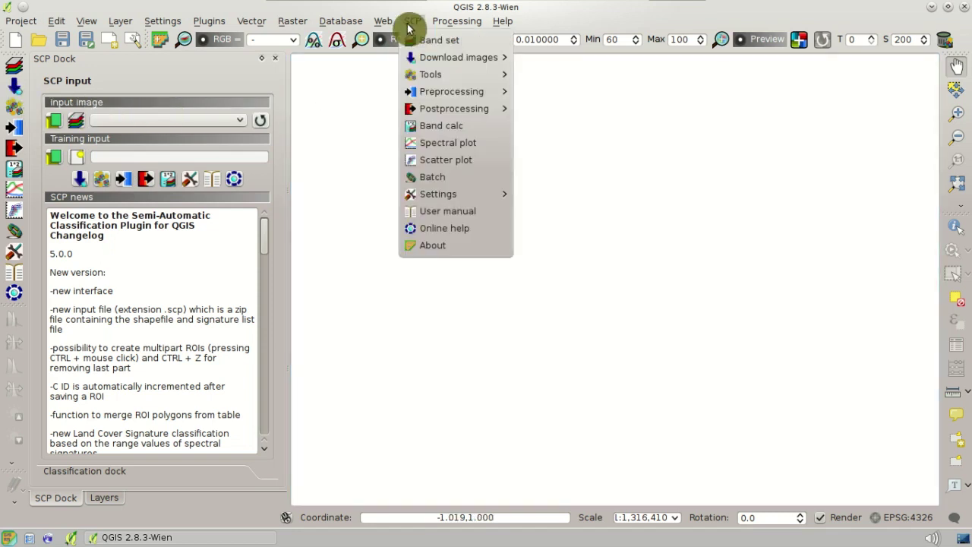
mouse_move(433, 59)
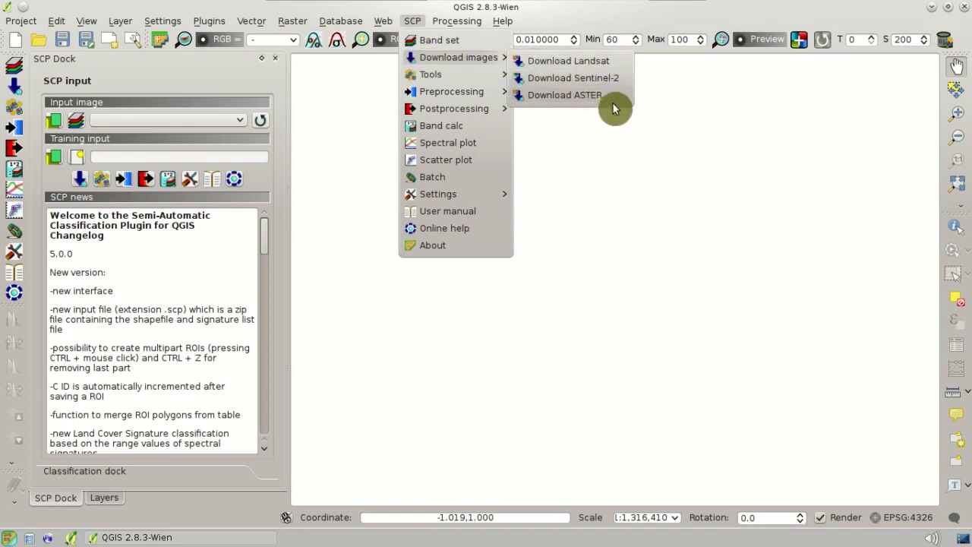
left_click(547, 79)
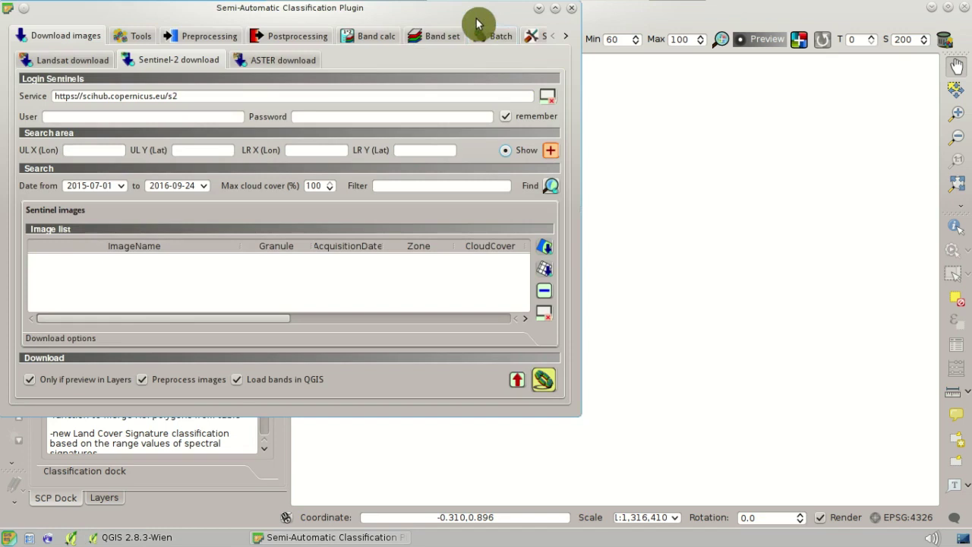
left_click_drag(487, 17, 690, 92)
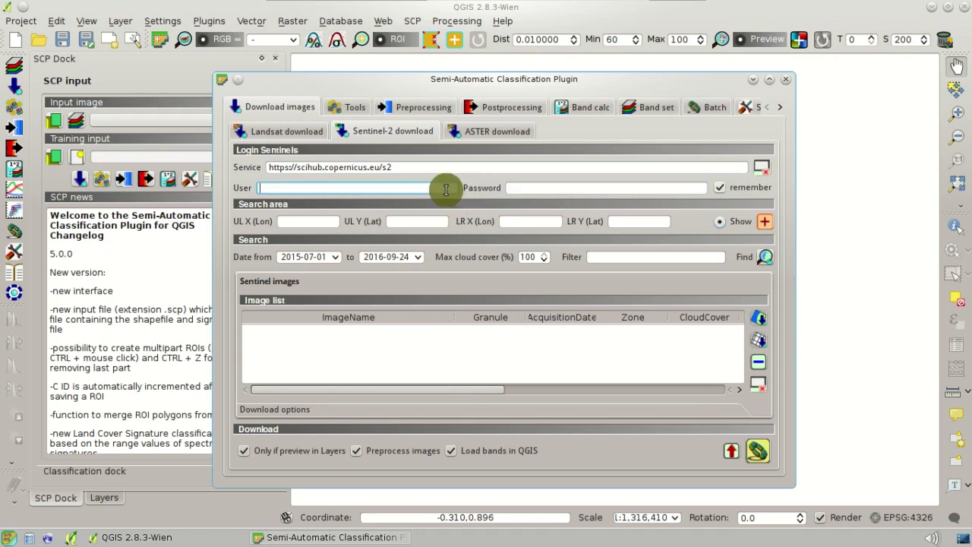
Step: Fill in the Sentinels service login with the user name and the account password
left_click_drag(428, 167, 261, 167)
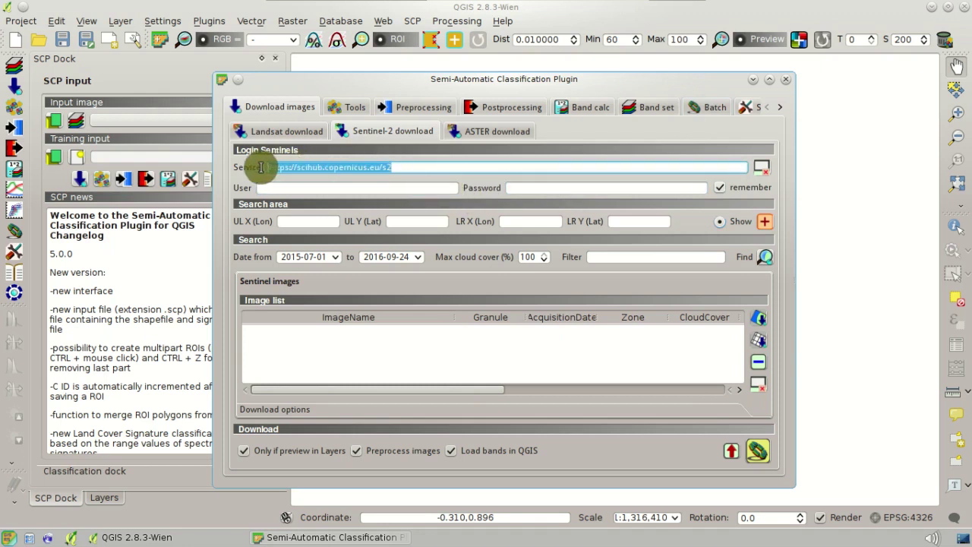
left_click(444, 188)
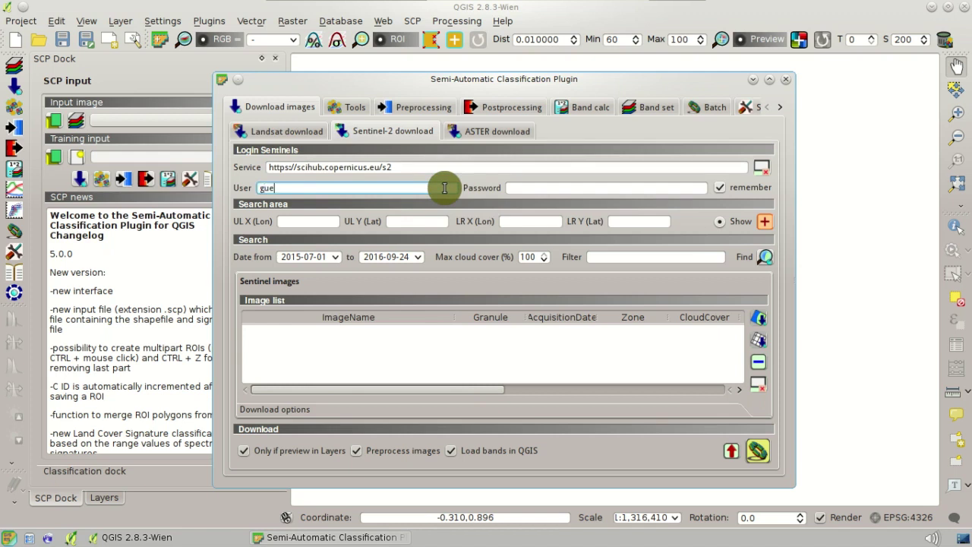
left_click(587, 193)
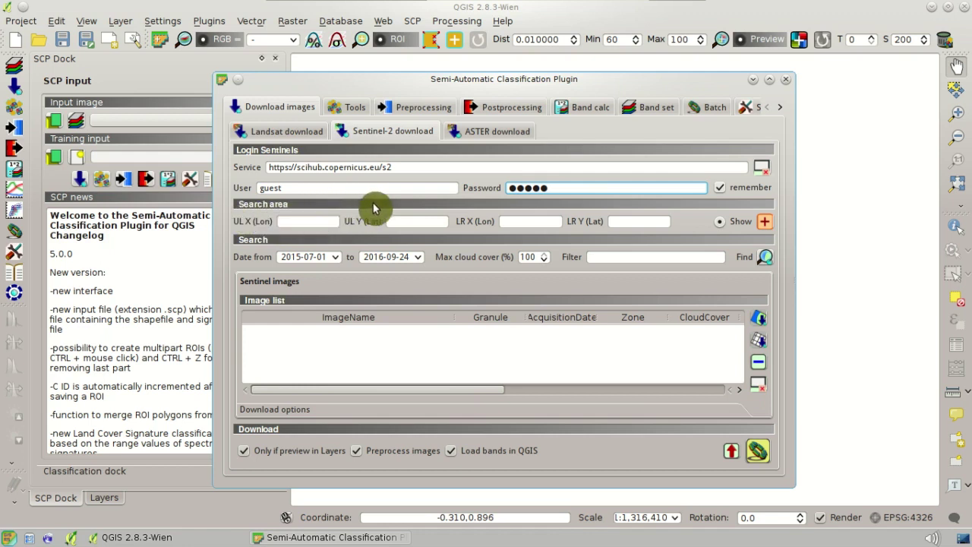
Step: Draw a rectangular search area on the map canvas by marking its upper-left and lower-right corners, and return to the download window
left_click(764, 226)
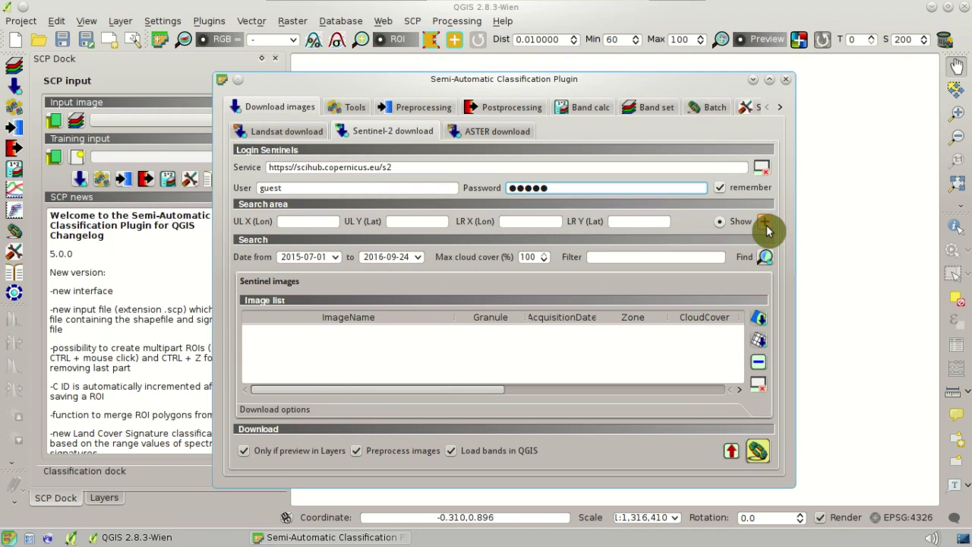
left_click(801, 203)
right_click(868, 299)
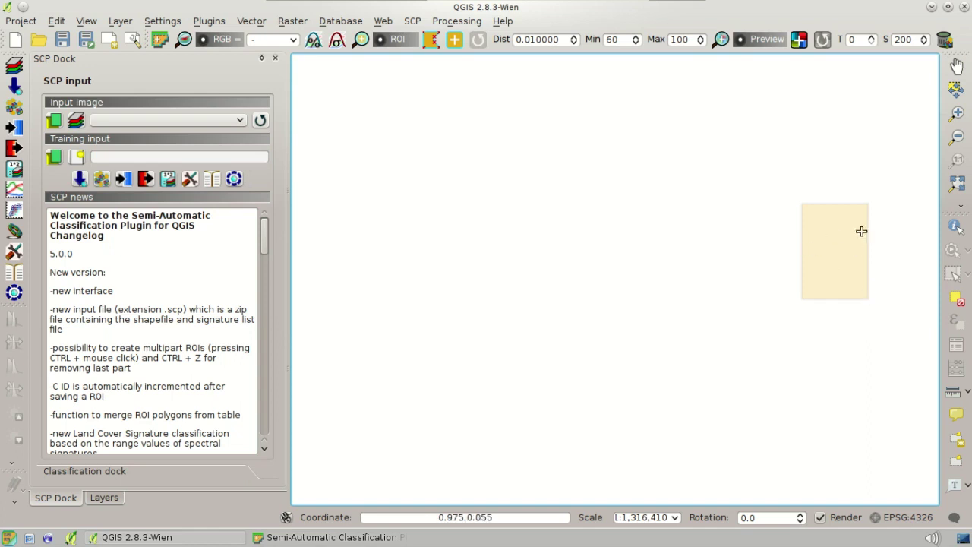
left_click(349, 537)
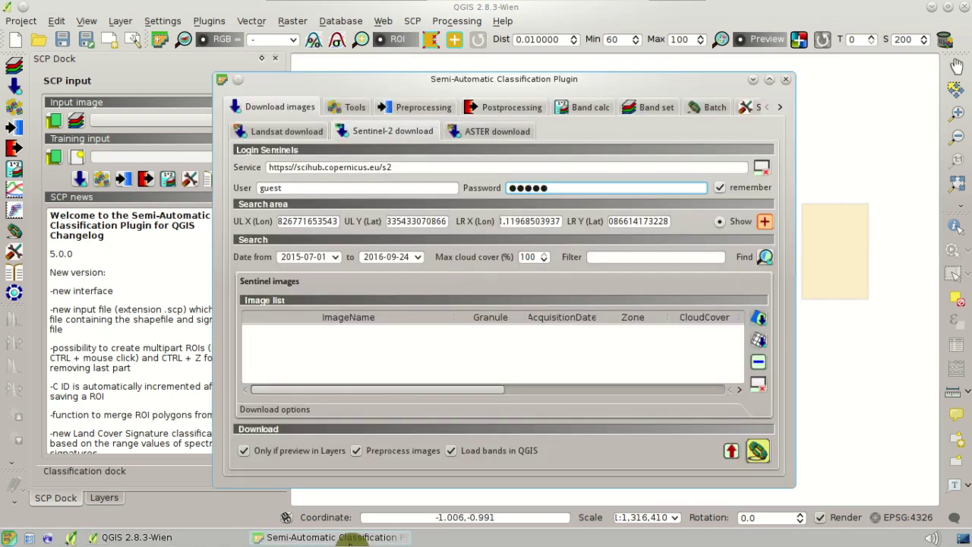
Step: Set the search area coordinates to UL X 12, UL Y 42, LR X 13 and LR Y 41
double_click(315, 222)
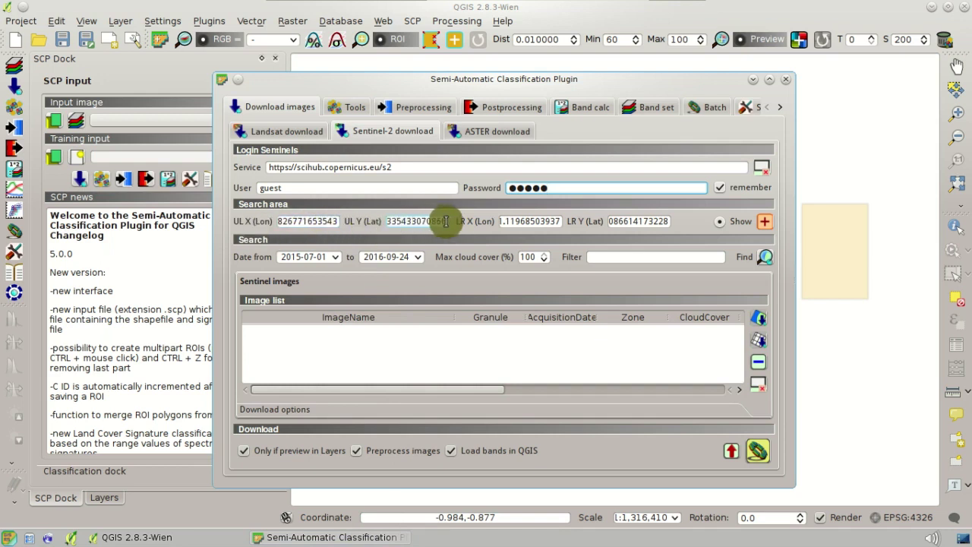
double_click(636, 221)
double_click(314, 222)
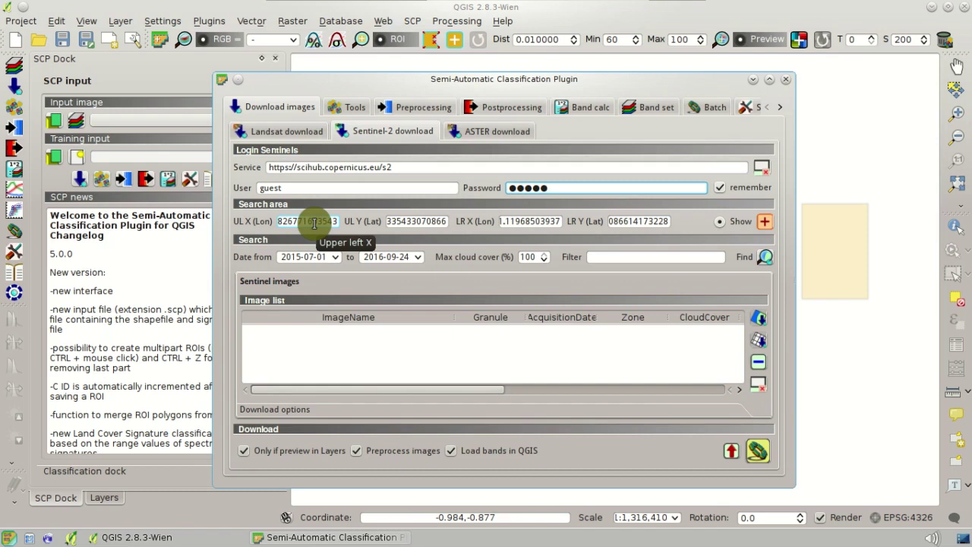
double_click(313, 221)
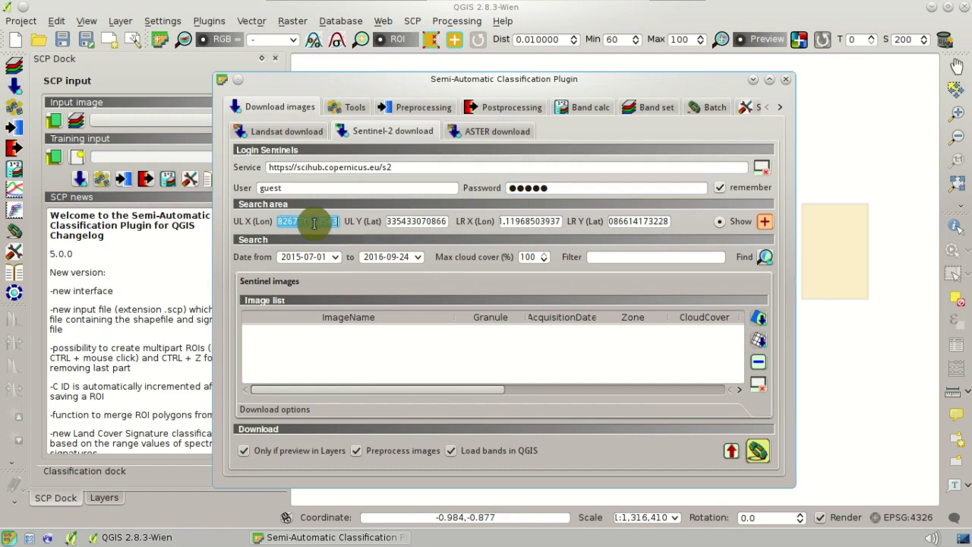
type("12")
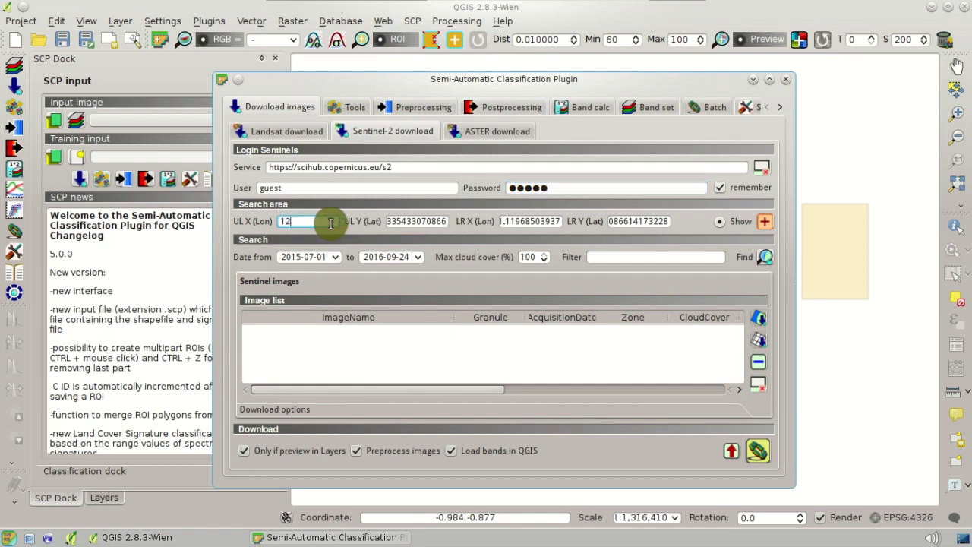
double_click(406, 222)
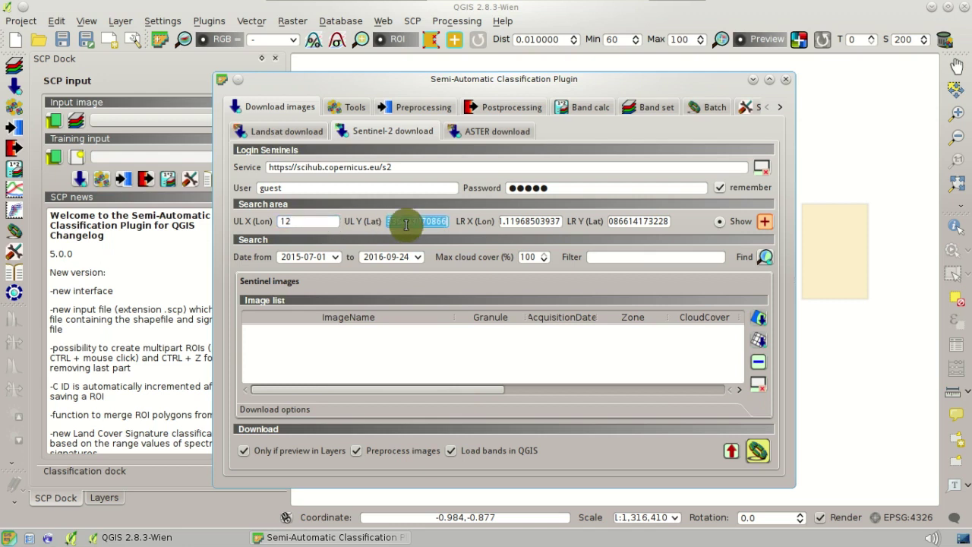
type("42")
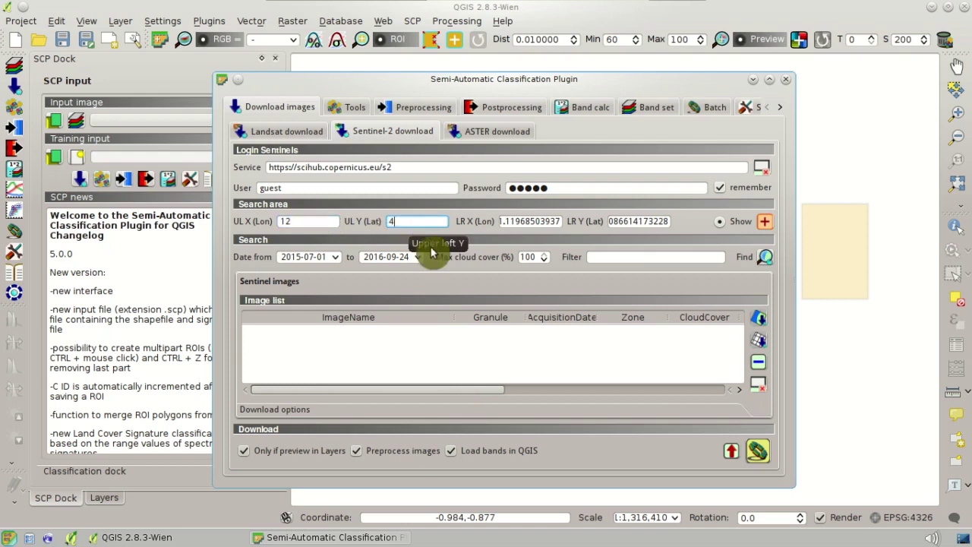
double_click(522, 222)
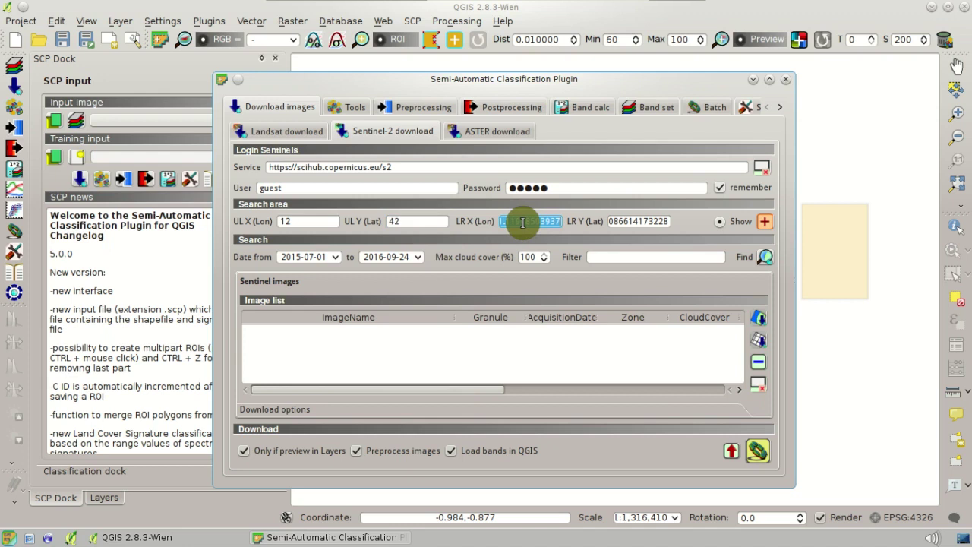
type("13")
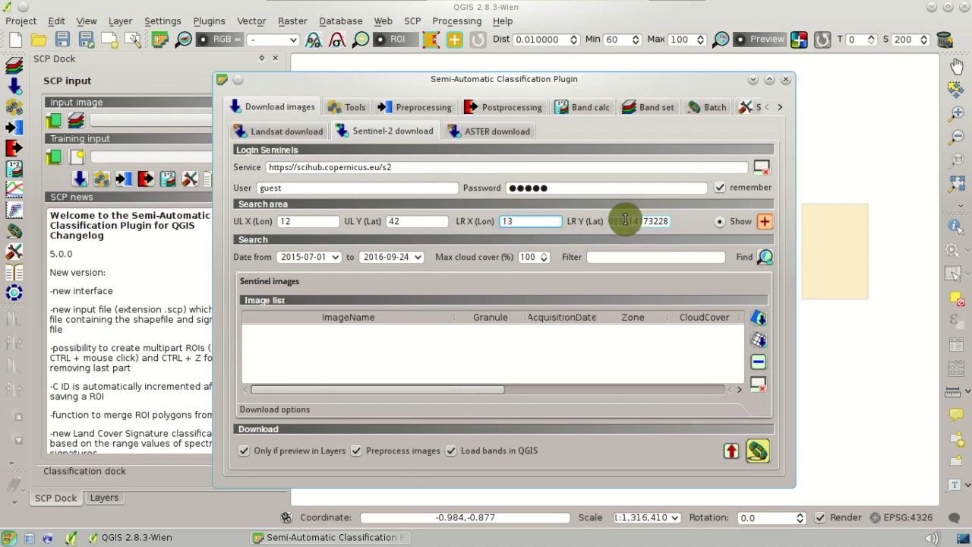
double_click(626, 220)
type("41")
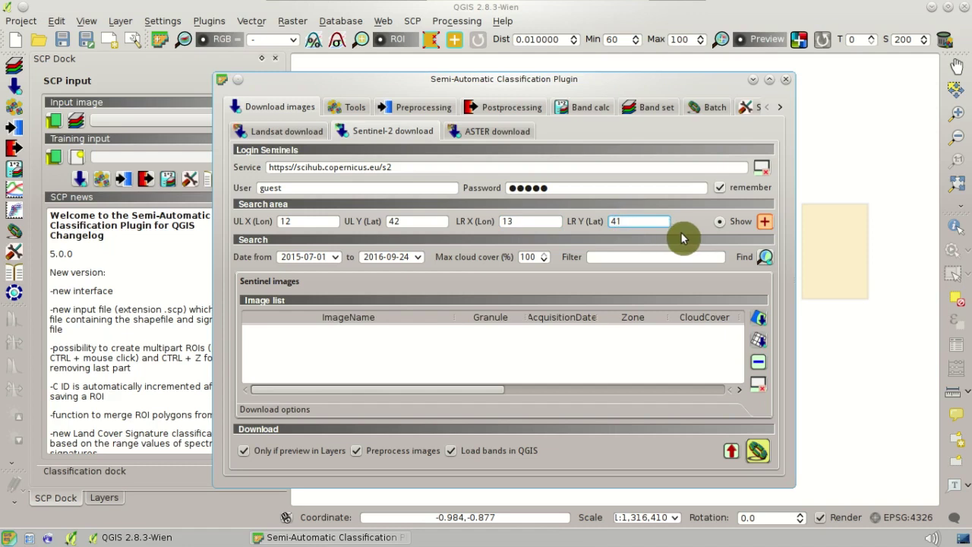
Step: Search for Sentinel-2 images with the preset date range, enlarge the plugin window, and clear the image list
left_click_drag(682, 81, 579, 108)
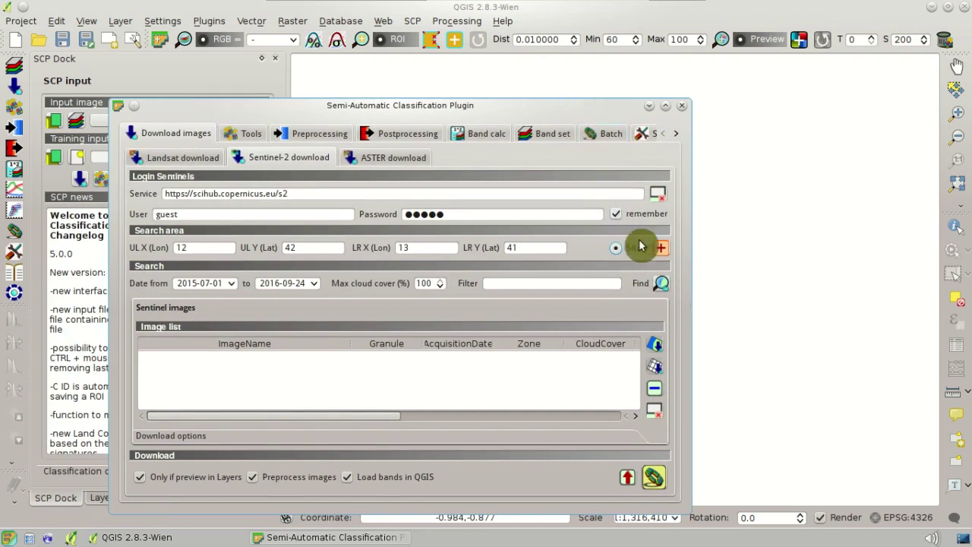
left_click(662, 288)
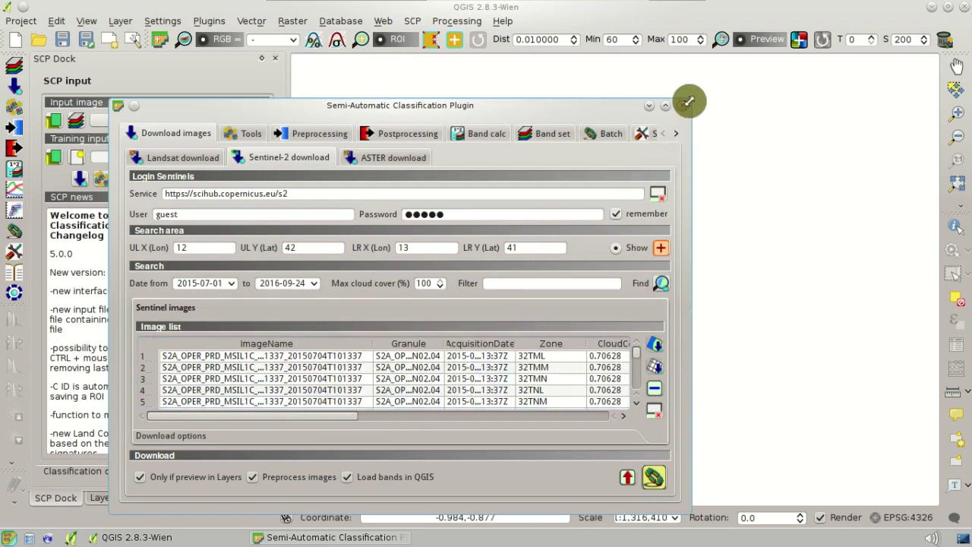
left_click_drag(690, 99, 749, 66)
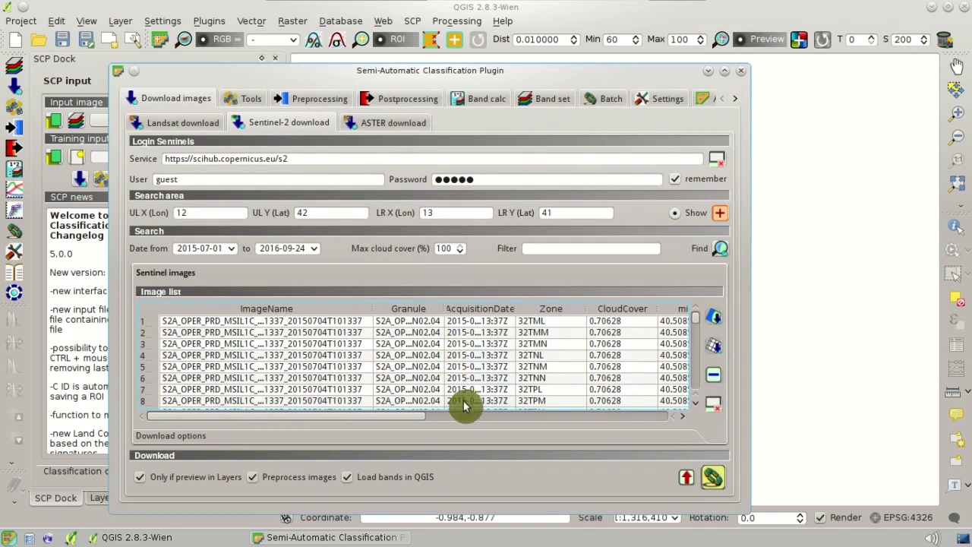
left_click(714, 411)
left_click(540, 295)
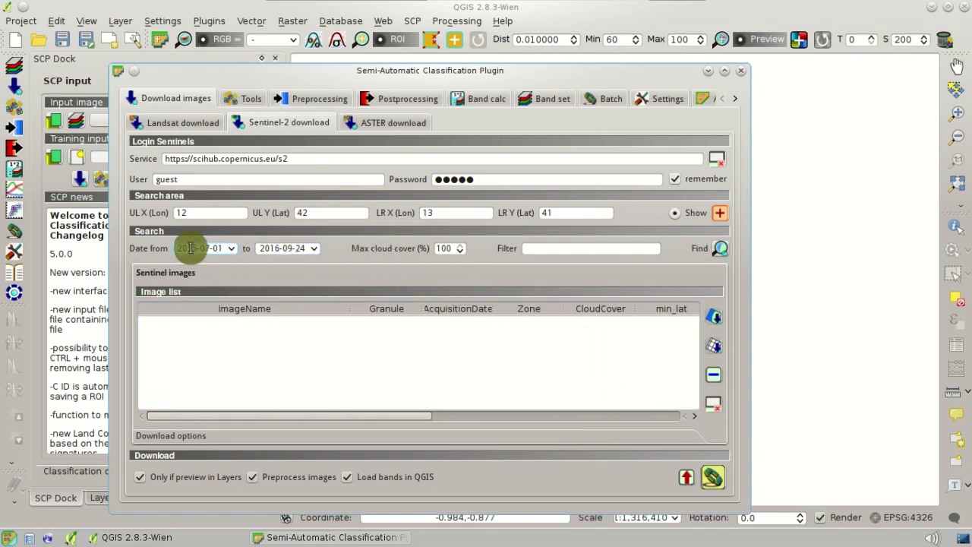
Step: Set both the start and end dates of the search to 2016-05-06 and find the matching Sentinel-2 images
left_click_drag(191, 248, 260, 260)
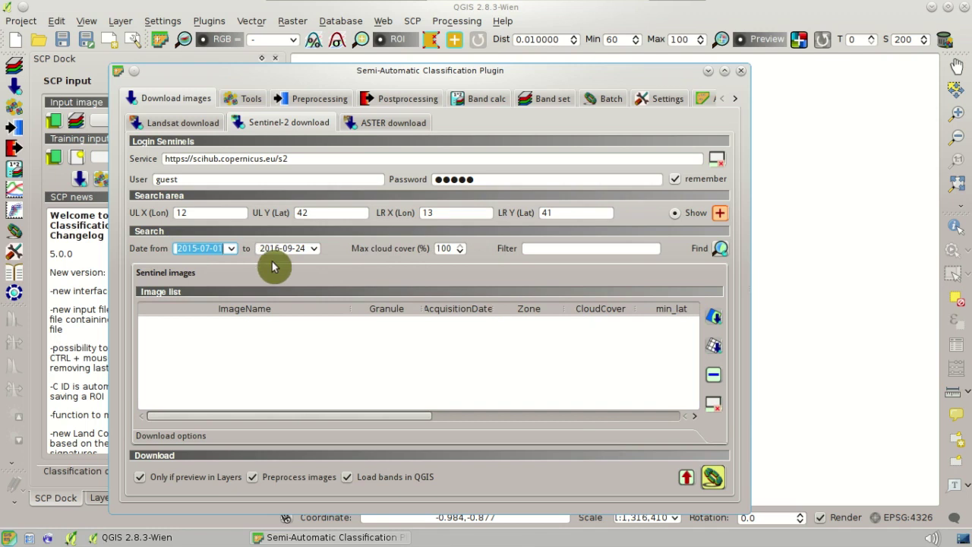
left_click(196, 248)
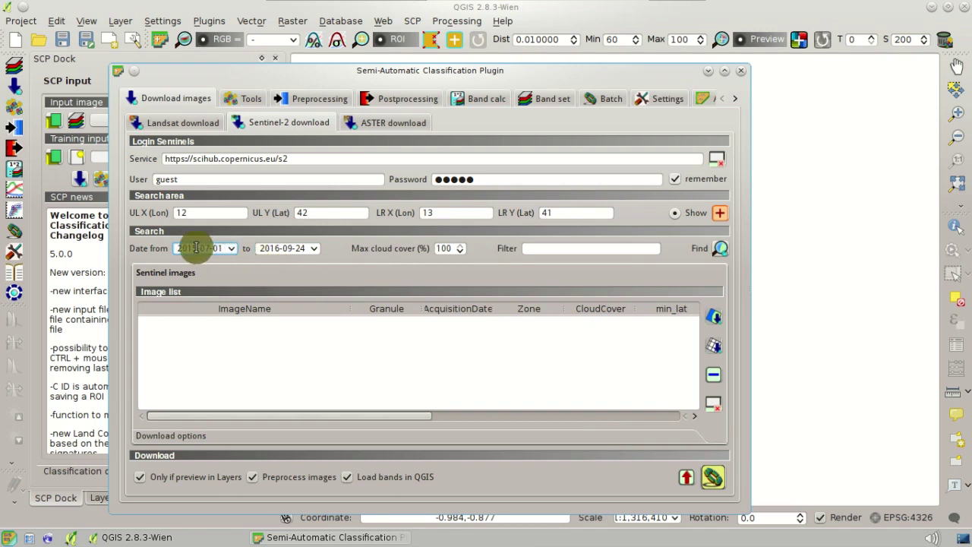
type("2016")
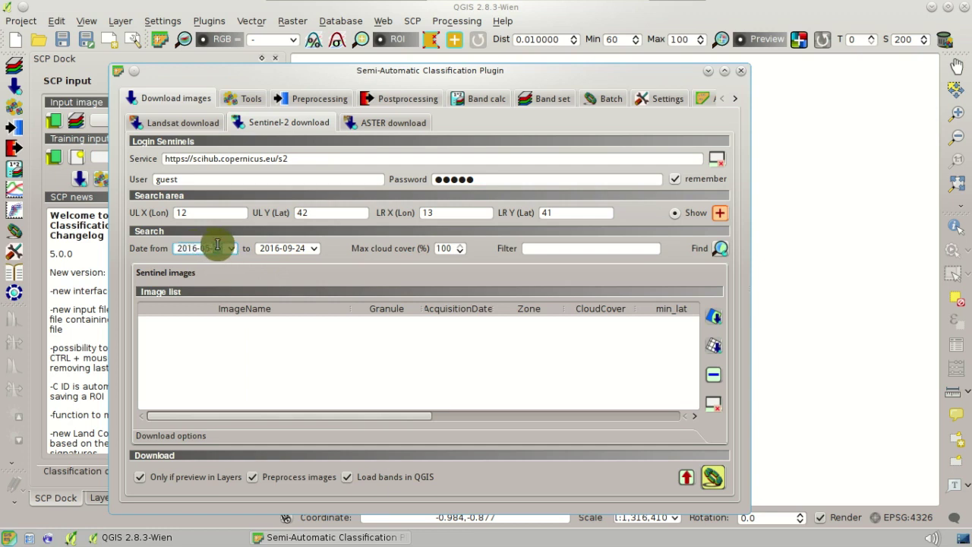
left_click(281, 249)
left_click(295, 248)
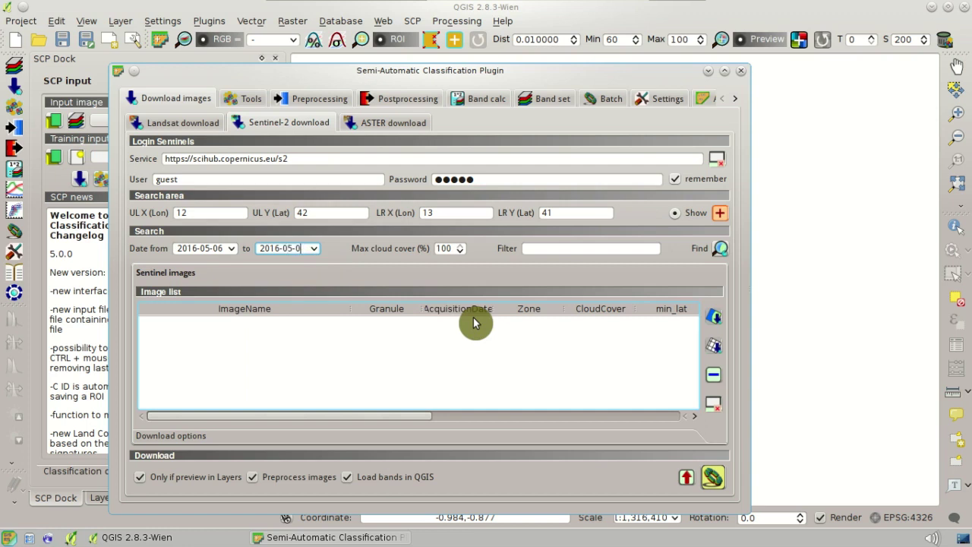
left_click(720, 251)
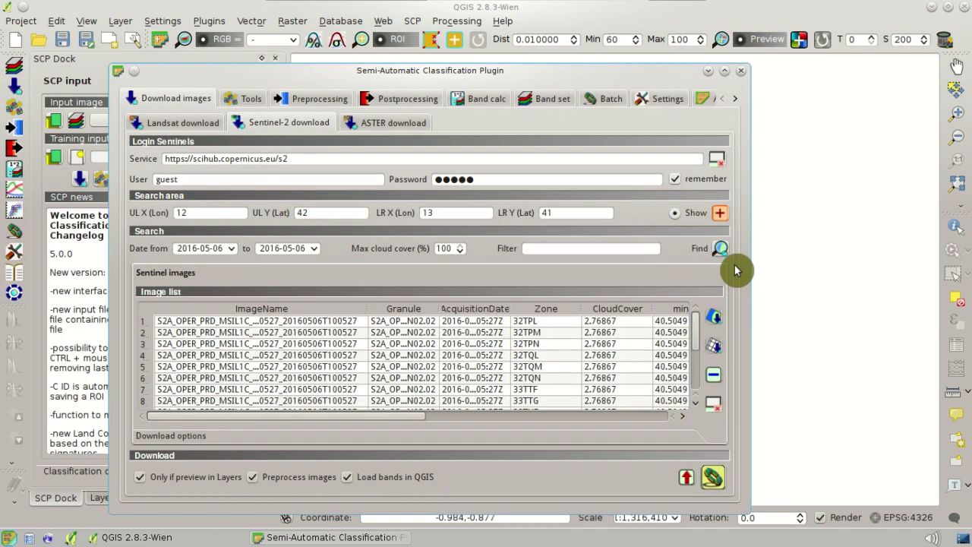
Step: Widen the plugin window and the ImageName, Granule and AcquisitionDate columns of the image list
scroll(697, 365, "down", 3)
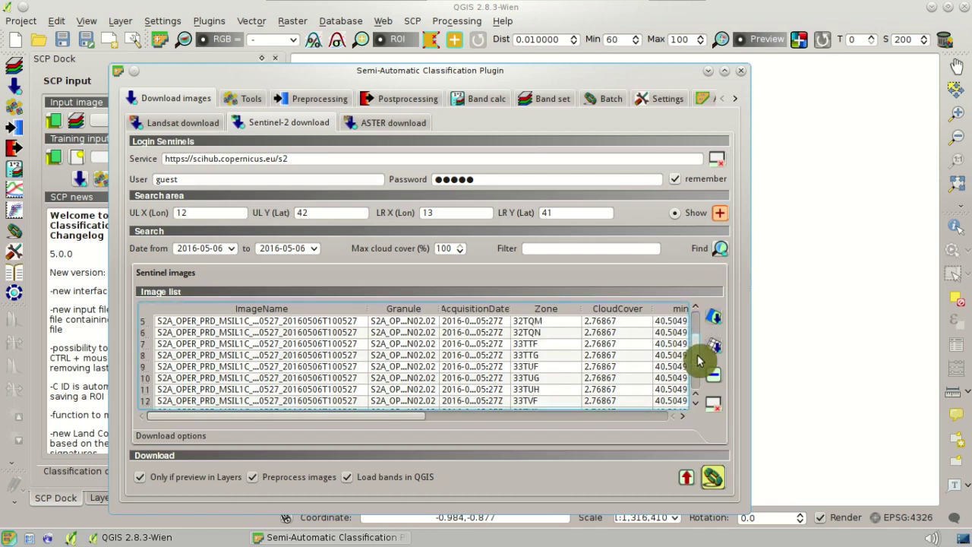
scroll(699, 380, "up", 3)
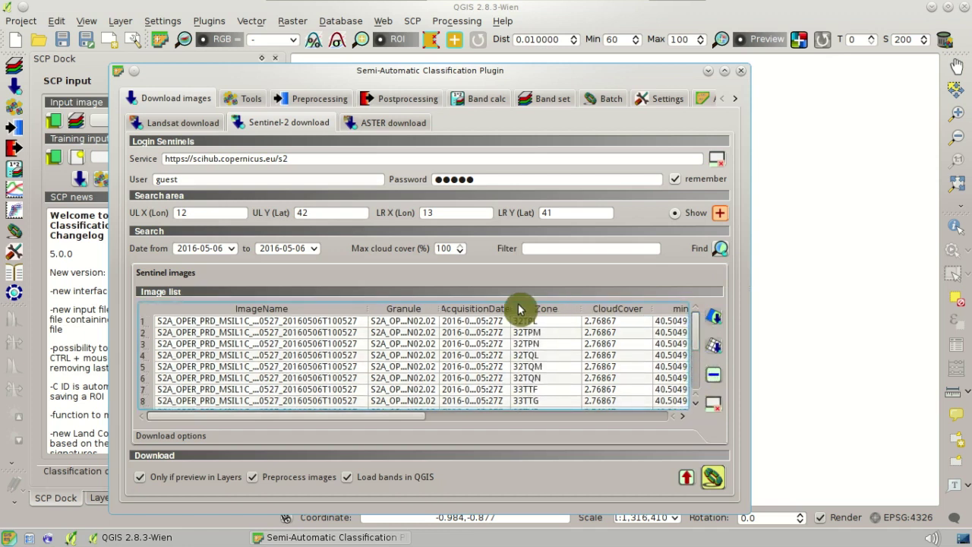
left_click_drag(511, 311, 547, 312)
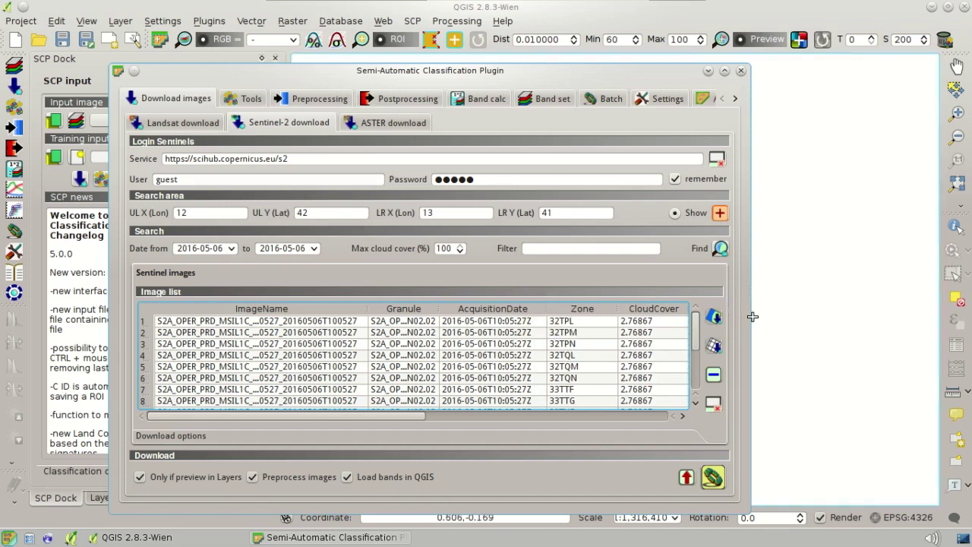
left_click_drag(749, 315, 831, 314)
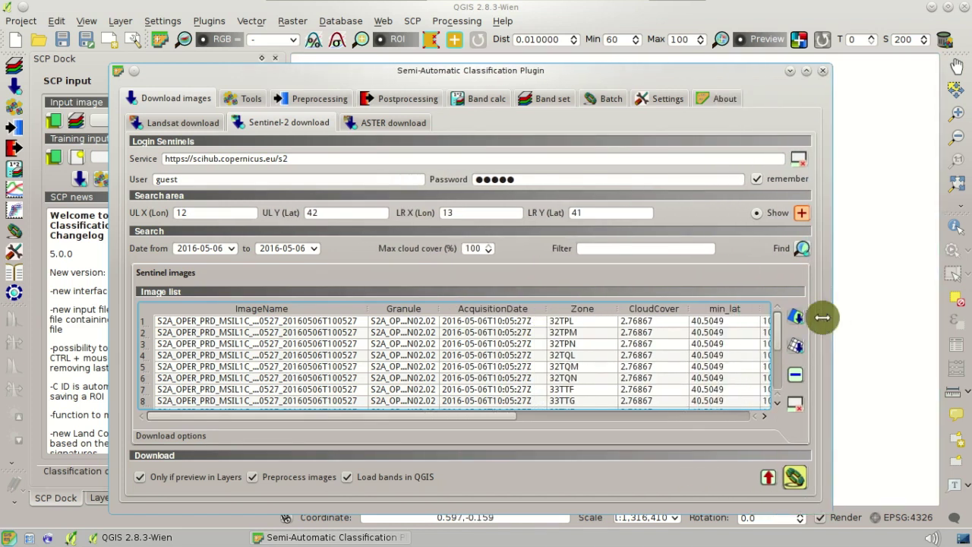
mouse_move(370, 311)
left_mouse_down()
mouse_move(427, 314)
mouse_move(382, 315)
left_mouse_up()
left_click_drag(453, 311, 497, 320)
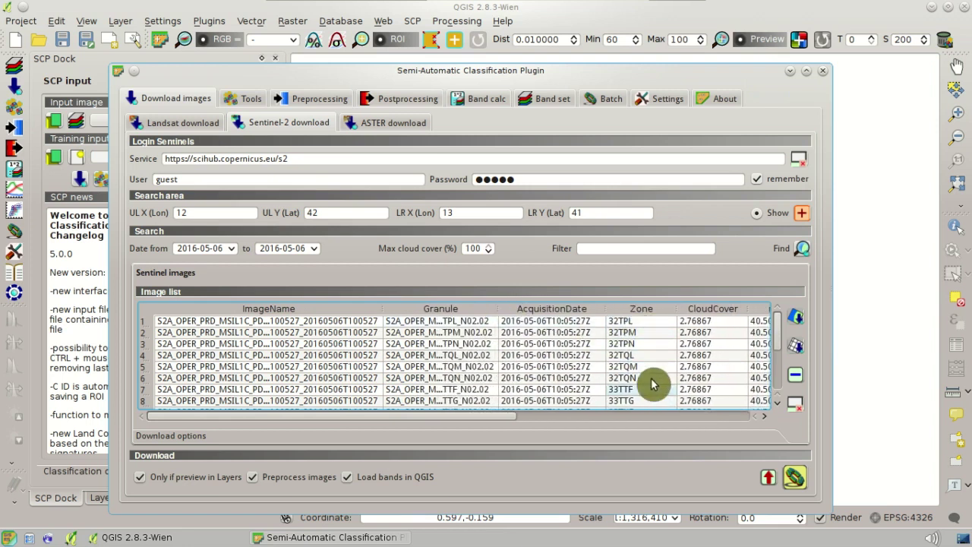
Step: Display the preview of granule 32TQM on the map, view it, and return to the plugin window
left_click_drag(777, 354, 777, 321)
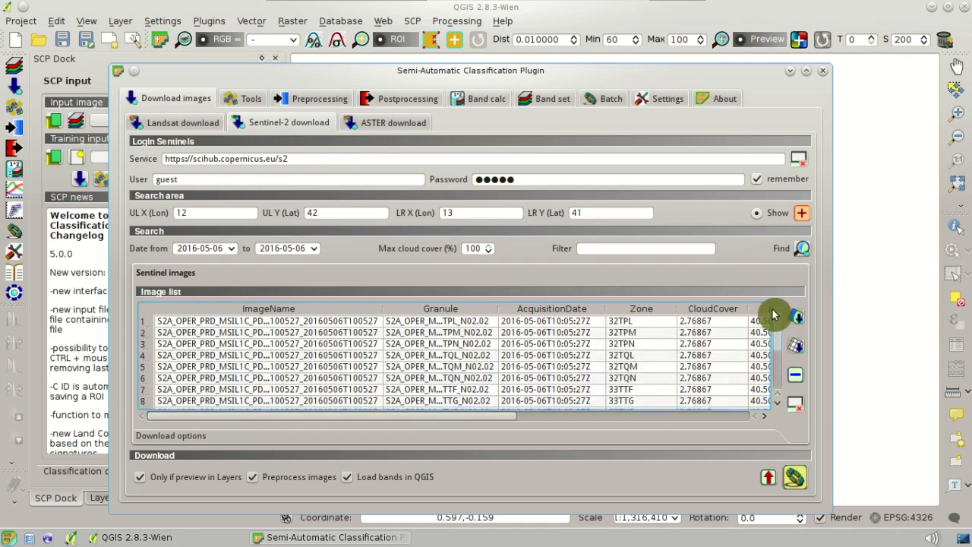
left_click(655, 370)
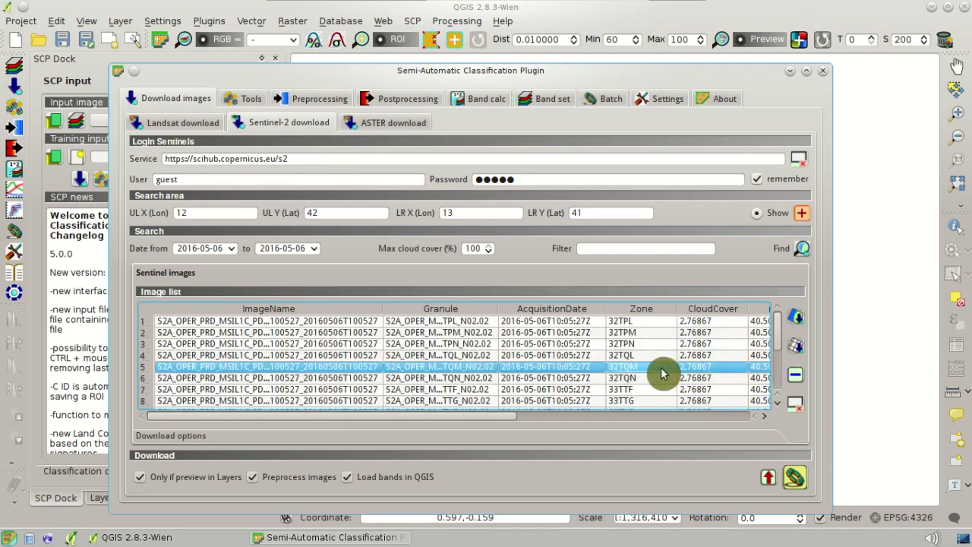
left_click(796, 324)
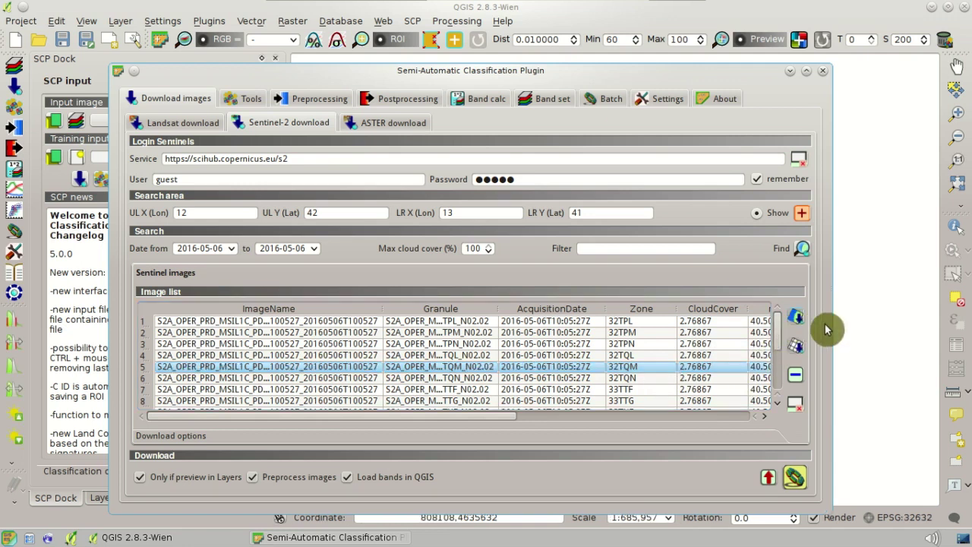
left_click(833, 327)
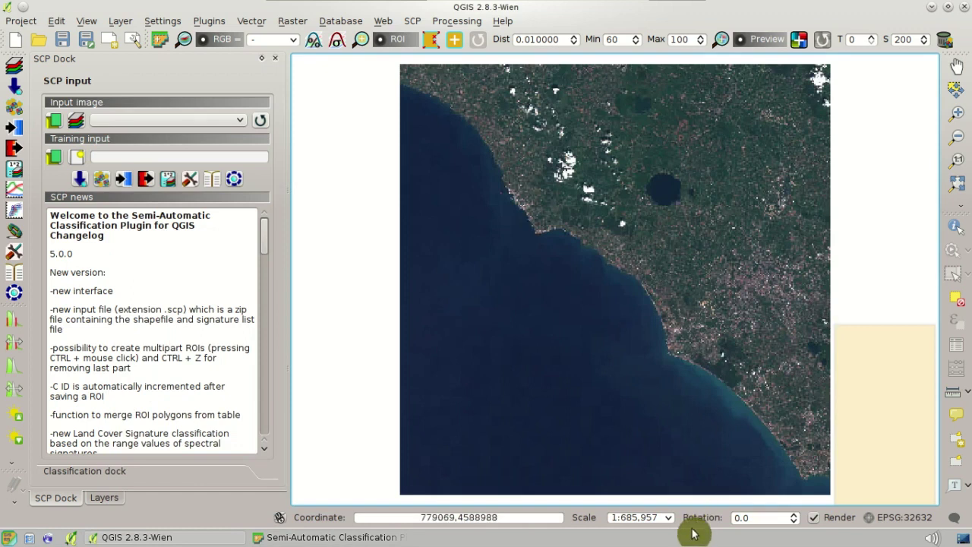
left_click(271, 540)
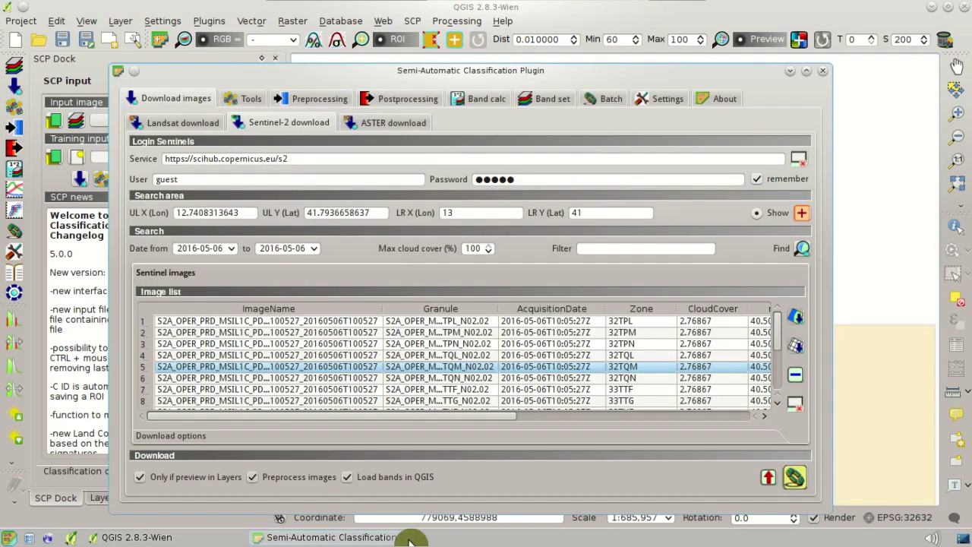
Step: Exclude Bands 1, 9 and 10 from the download, and turn off preprocessing images and loading bands in QGIS
left_click(686, 439)
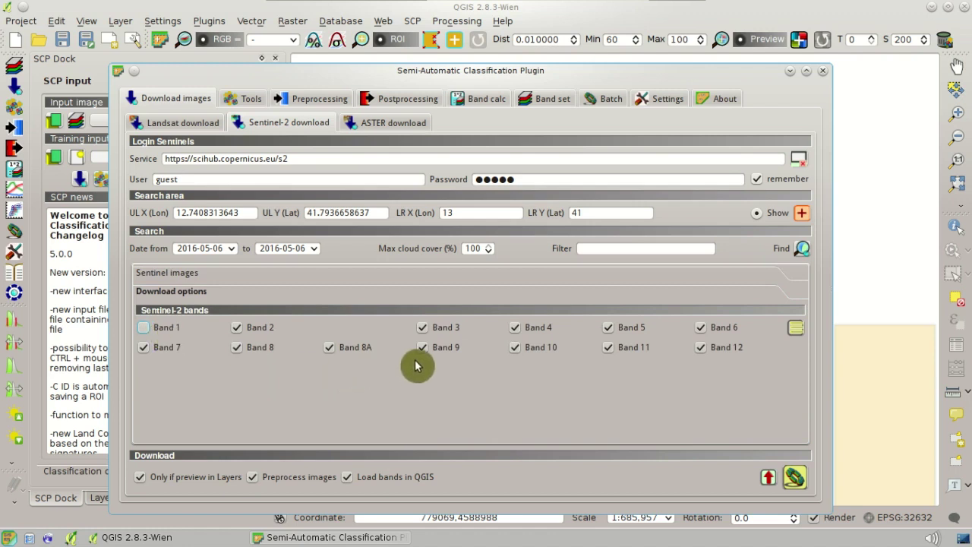
left_click(437, 352)
left_click(532, 351)
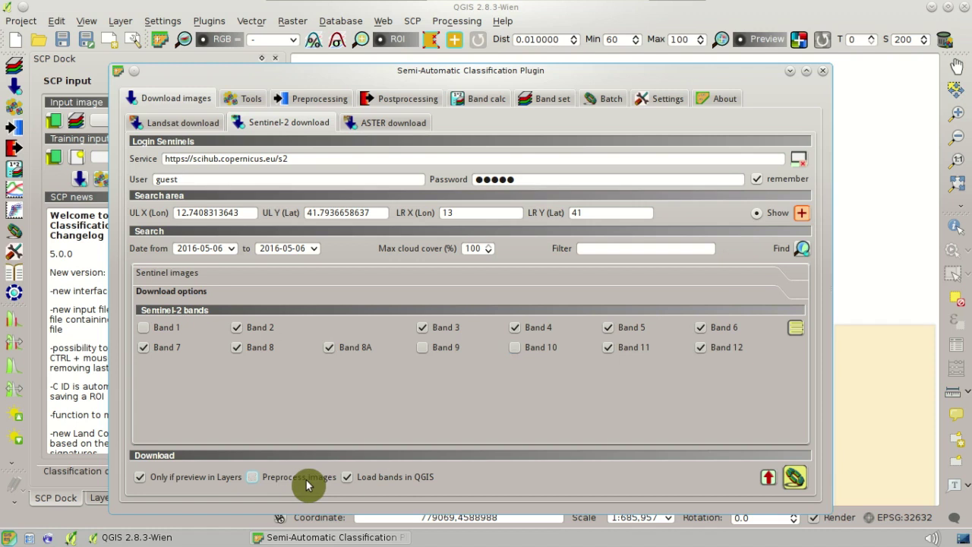
left_click(393, 478)
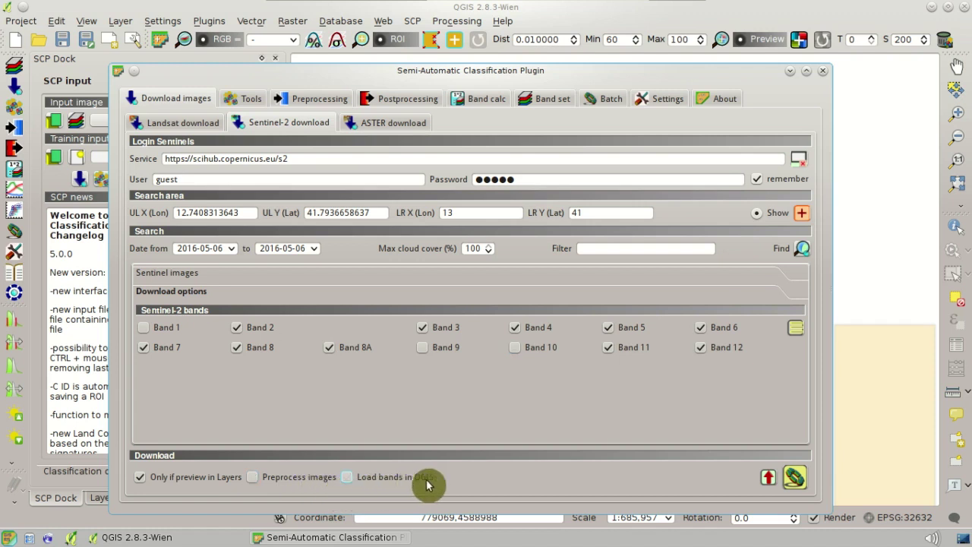
Step: Download the previewed Sentinel-2 image to the /home/user/Desktop folder
left_click(795, 478)
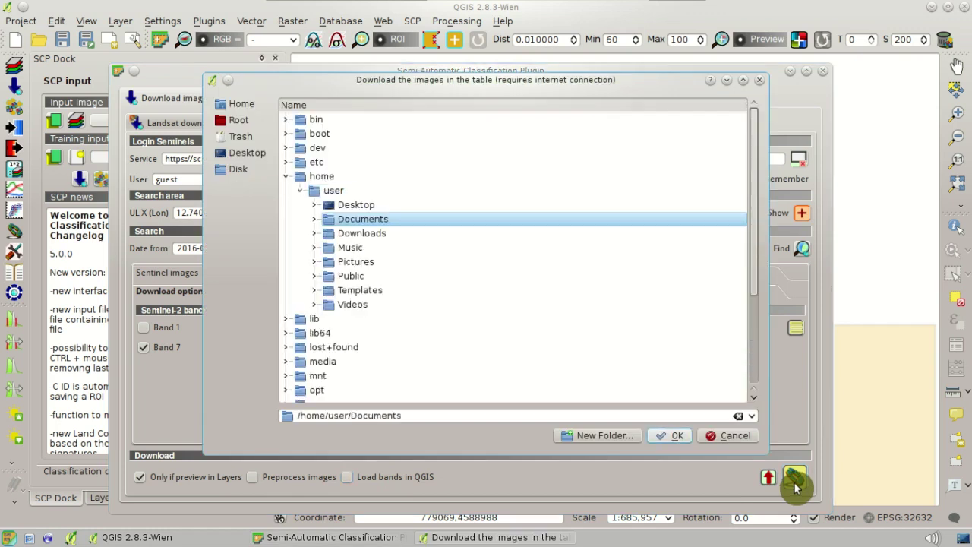
left_click(350, 205)
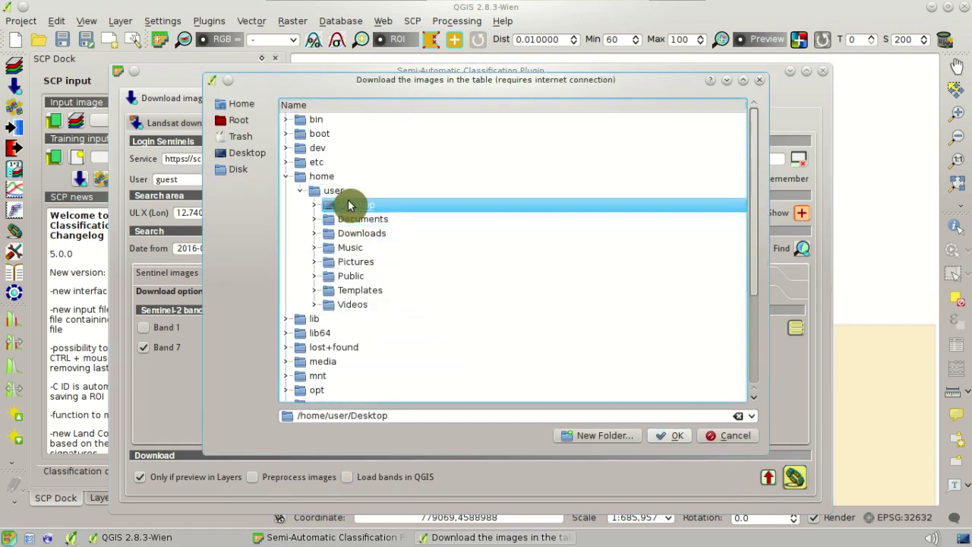
left_click(682, 438)
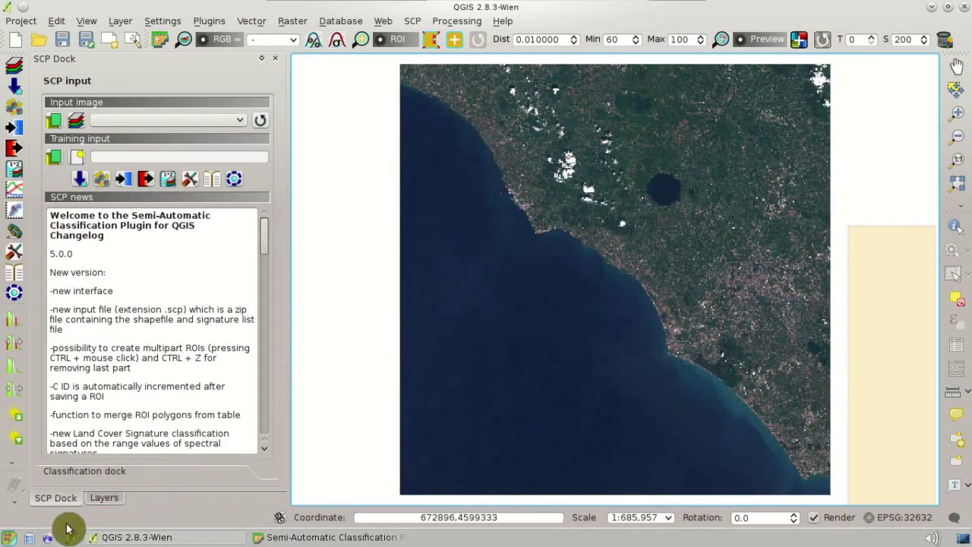
Step: Switch to the Dolphin file manager and examine the files in the downloaded T32TQM granule folder on the Desktop
left_click(30, 538)
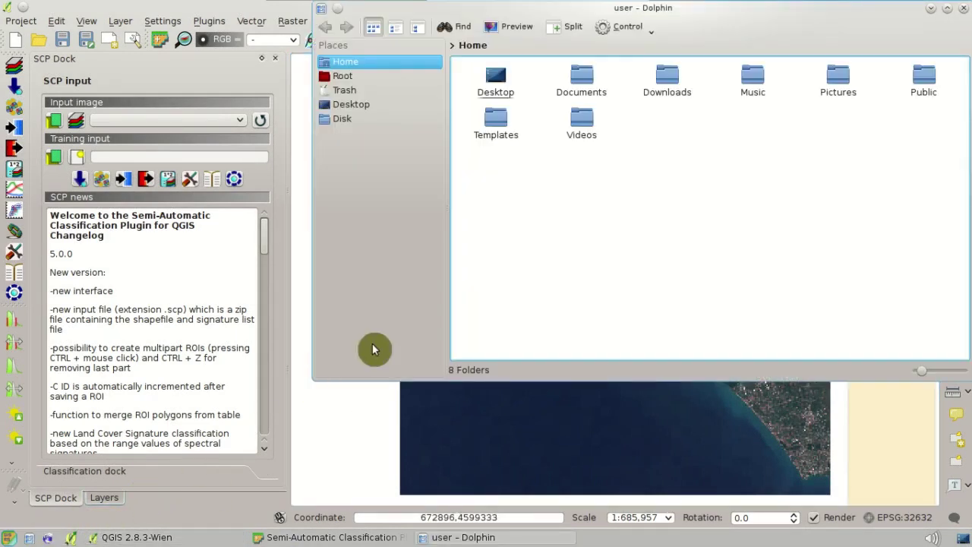
left_click(495, 85)
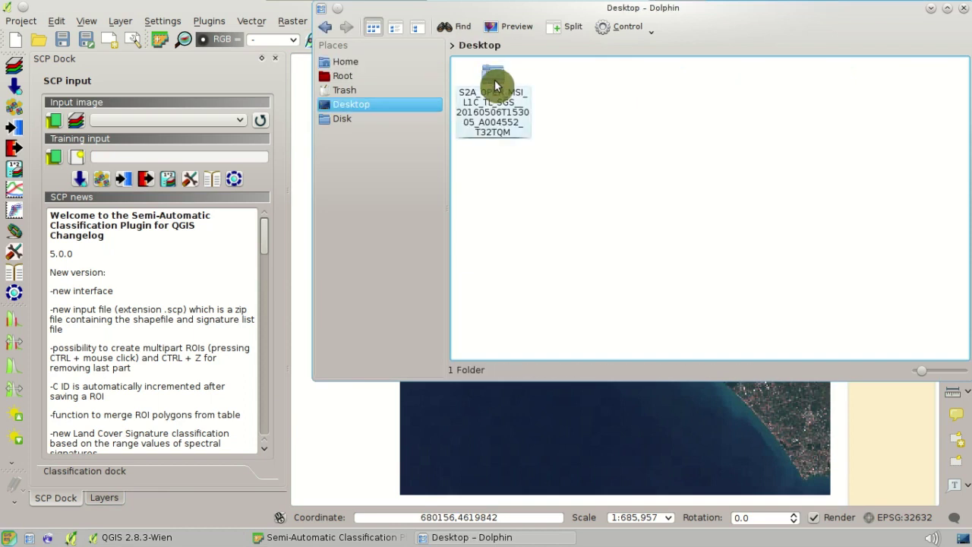
left_click(494, 83)
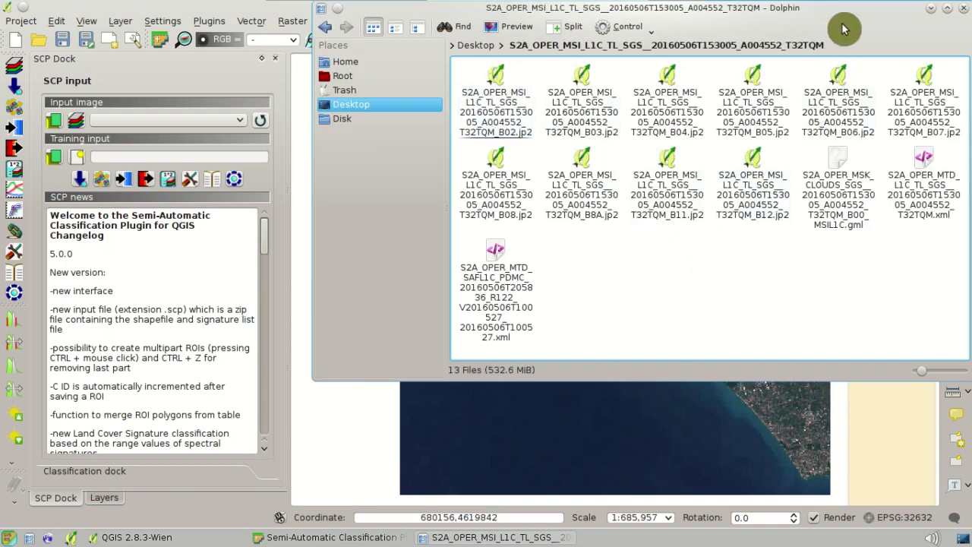
left_click_drag(842, 9, 754, 66)
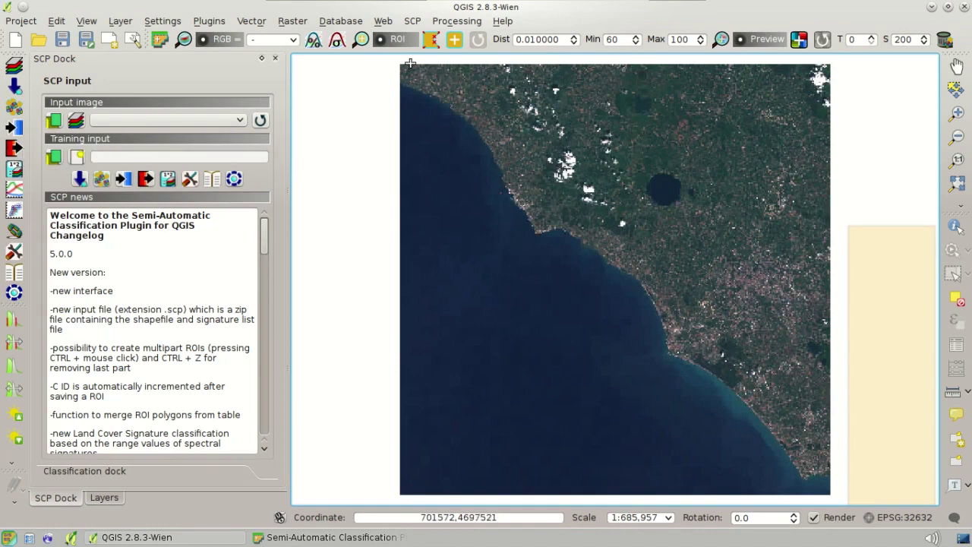
Step: Open the Sentinel-2 conversion in SCP and select S2A_OPER_MSI_L1C_TL_SGS__20160506T153005_A004552_T32TQM on the Desktop as the band directory
left_click(415, 22)
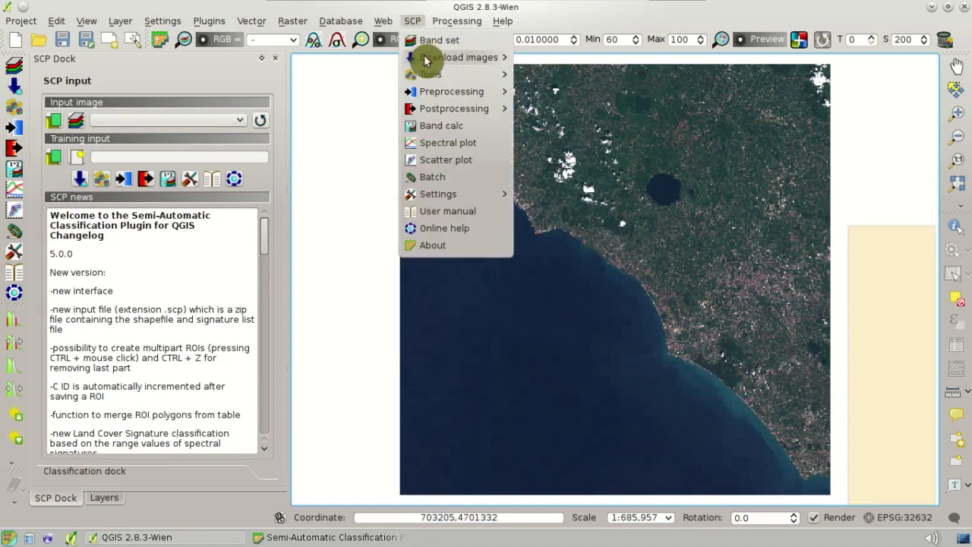
mouse_move(435, 92)
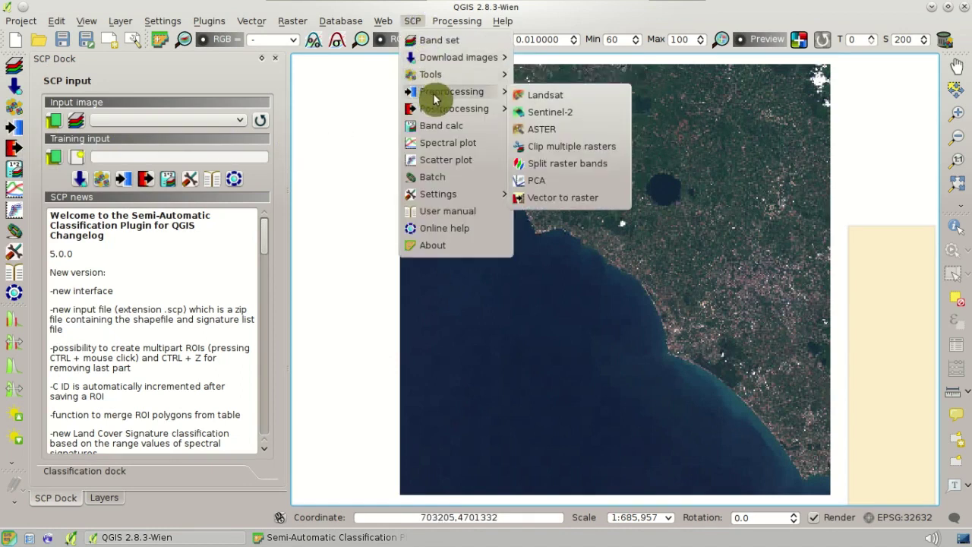
left_click(604, 122)
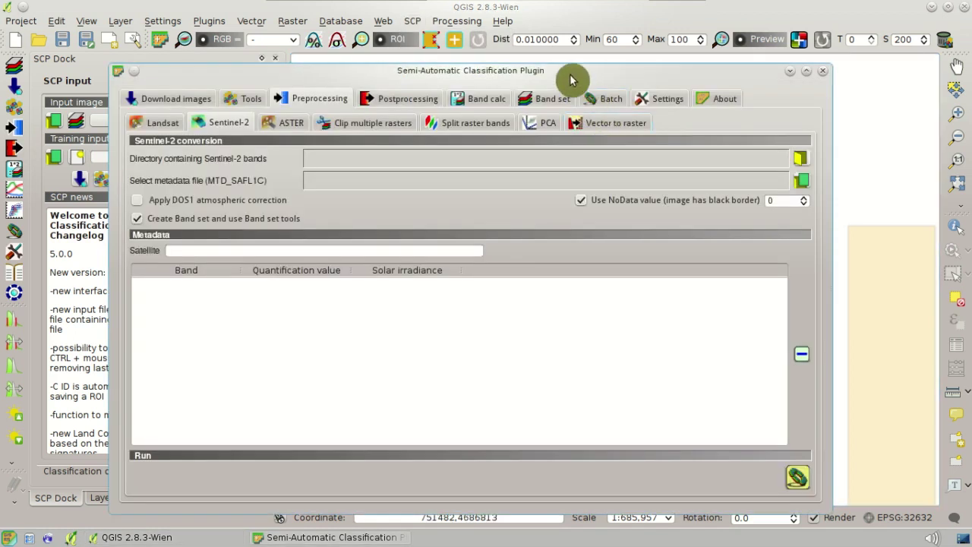
left_click_drag(569, 80, 613, 63)
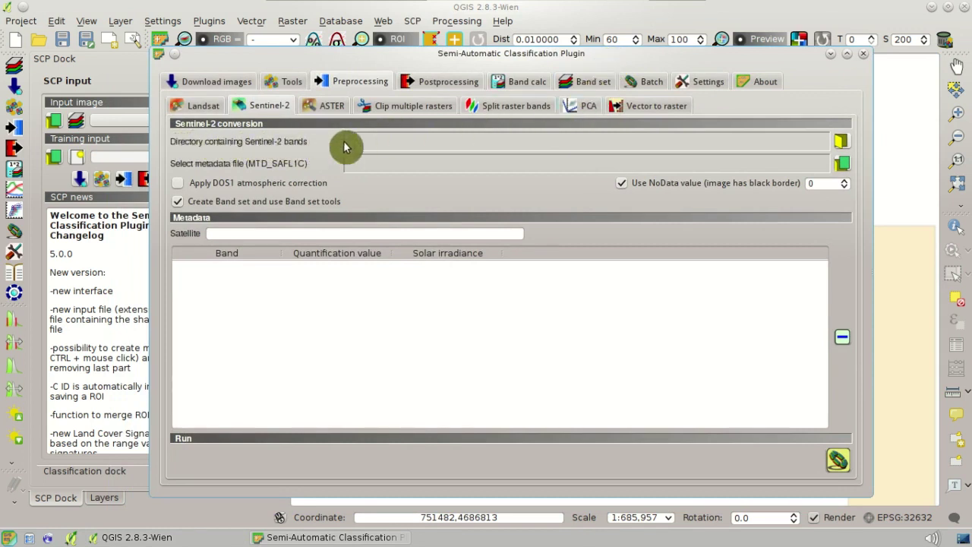
left_click(841, 146)
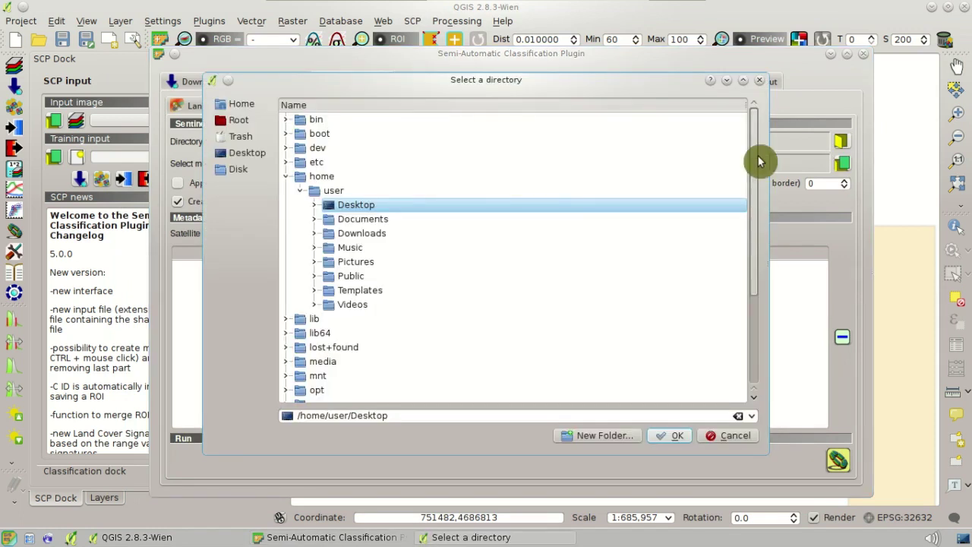
double_click(350, 207)
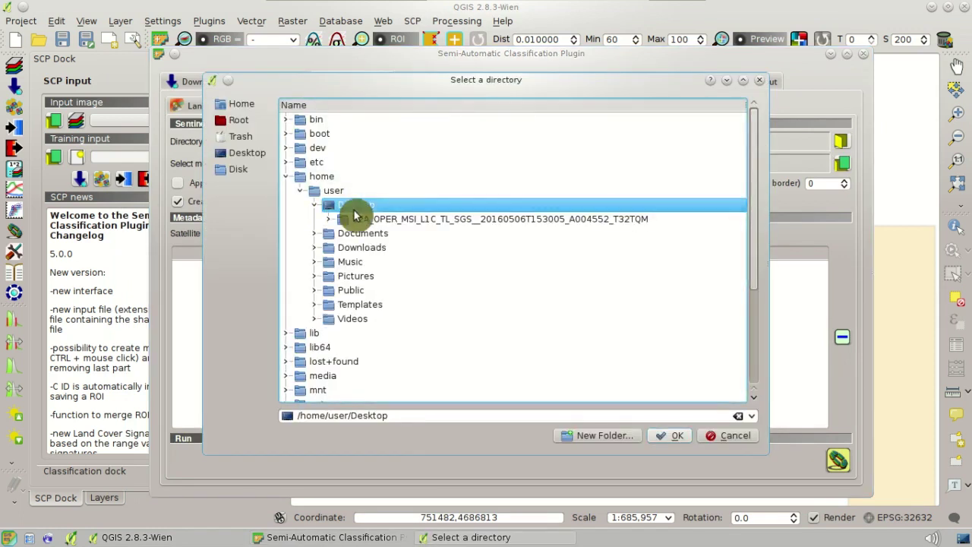
left_click(578, 220)
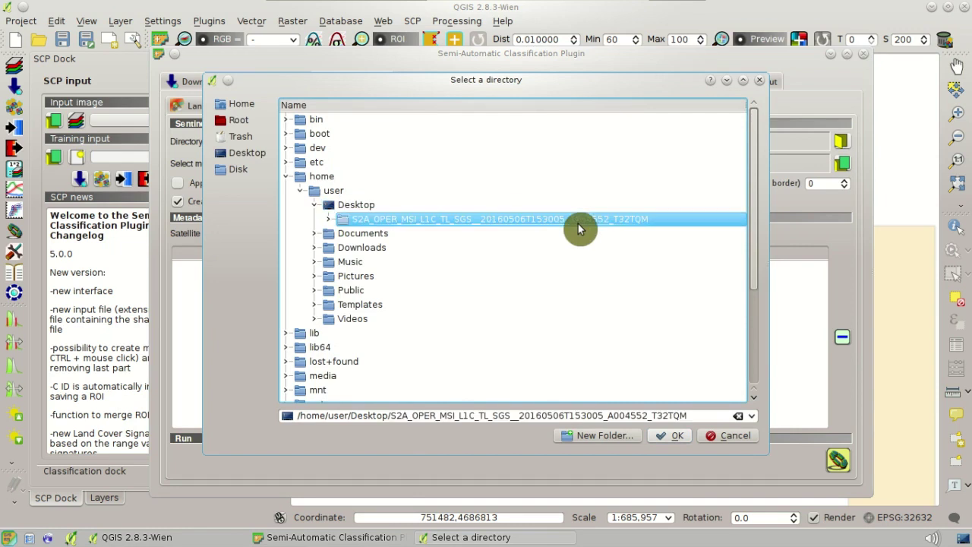
left_click(662, 436)
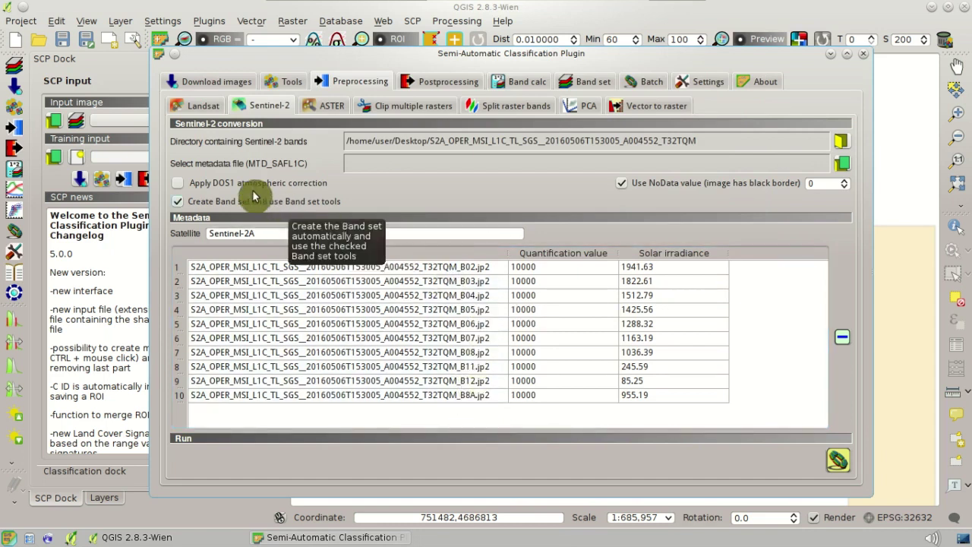
Step: Convert the bands with DOS1 atmospheric correction and no band set creation, output to /home/user/Desktop, and show the layer list
left_click(183, 189)
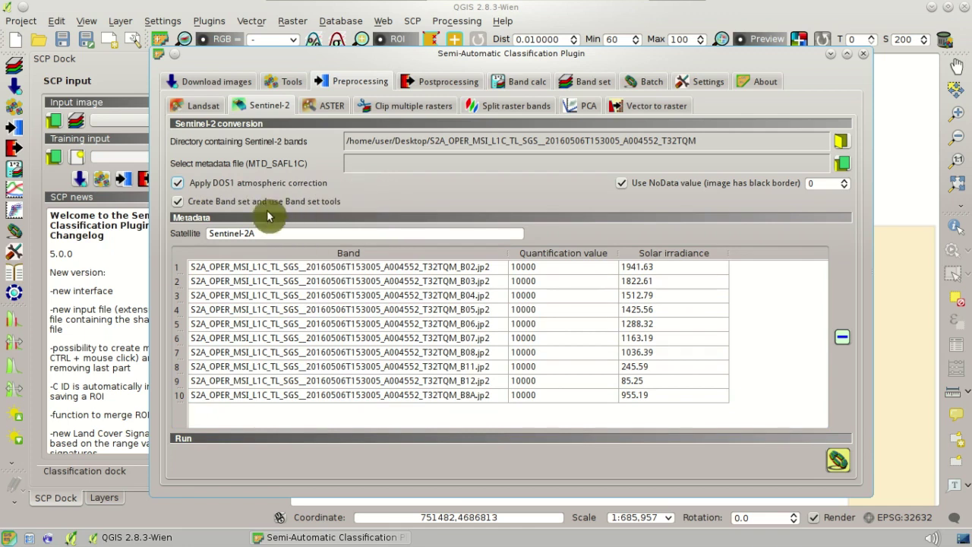
left_click(181, 204)
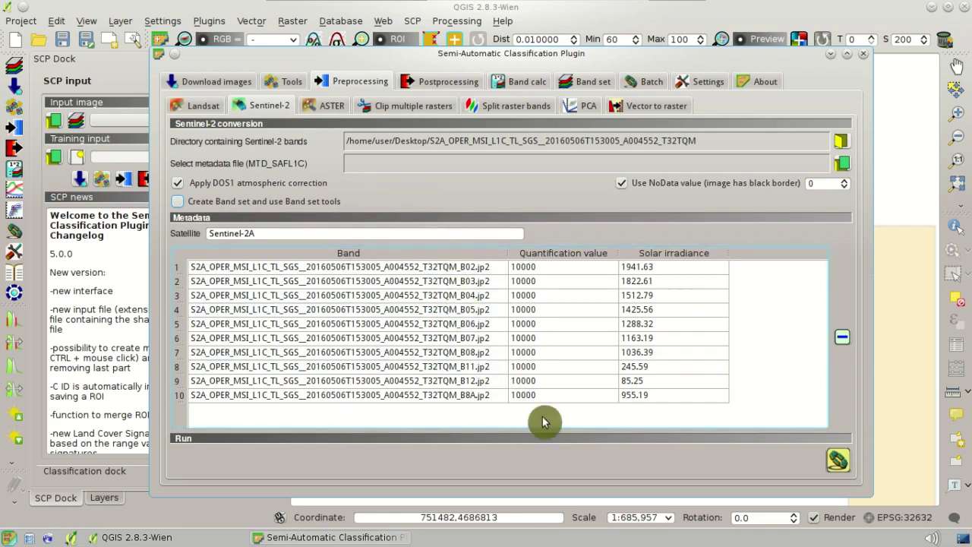
left_click(836, 461)
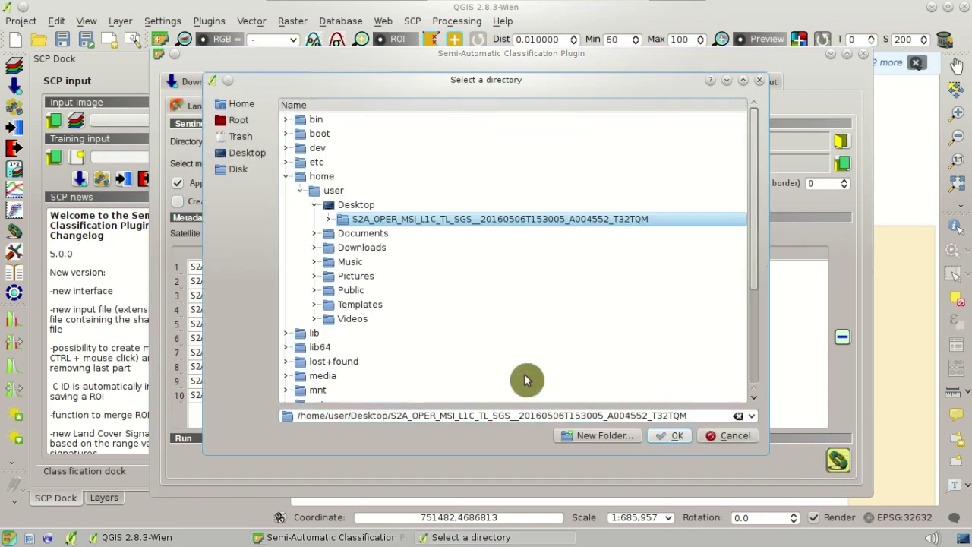
left_click(376, 205)
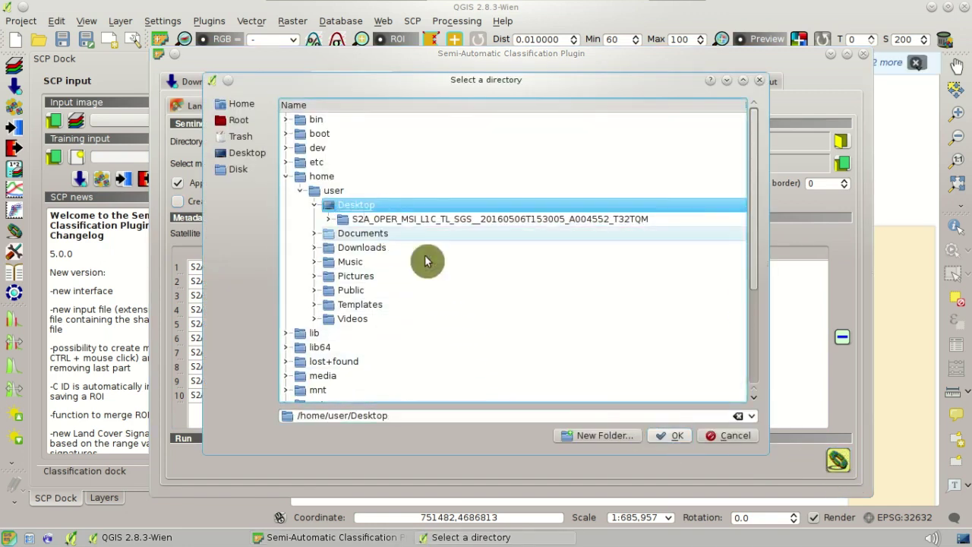
left_click(676, 437)
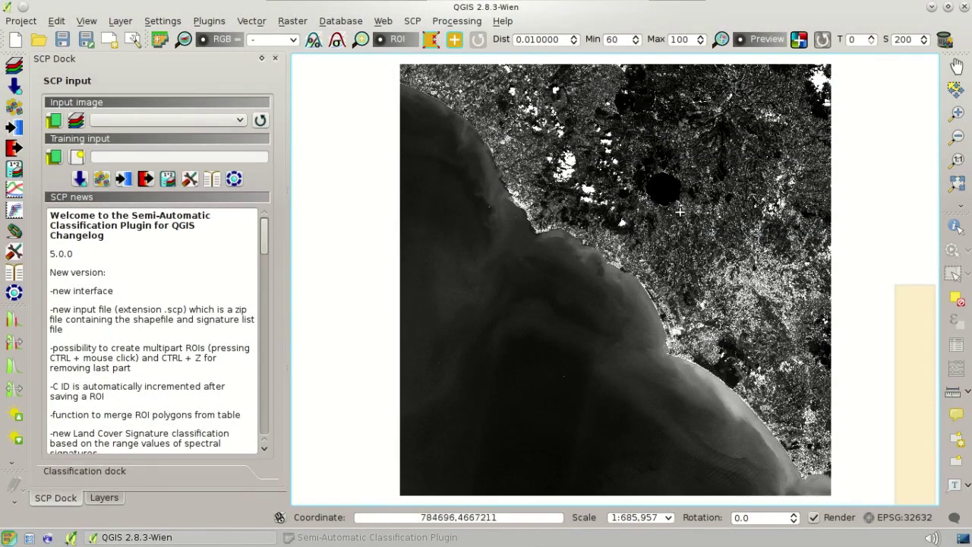
left_click(104, 499)
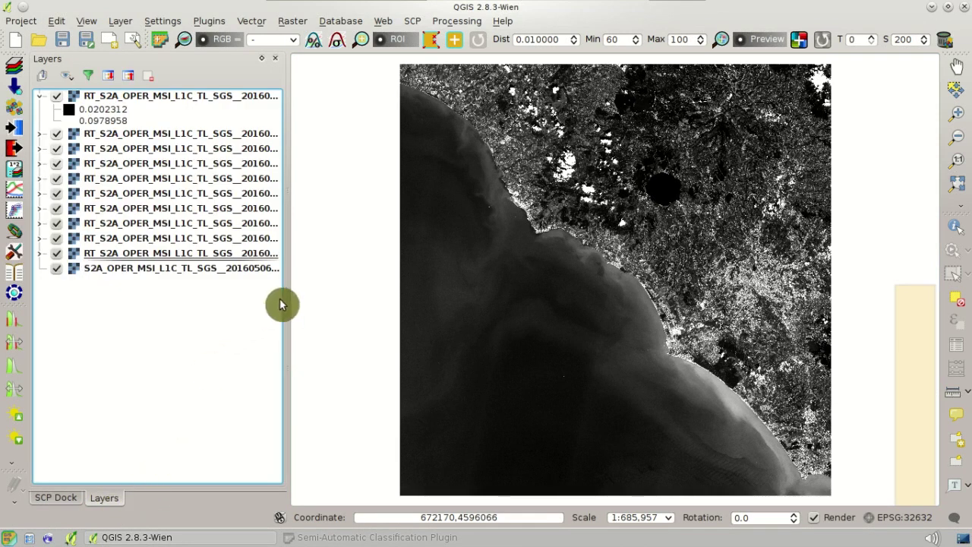
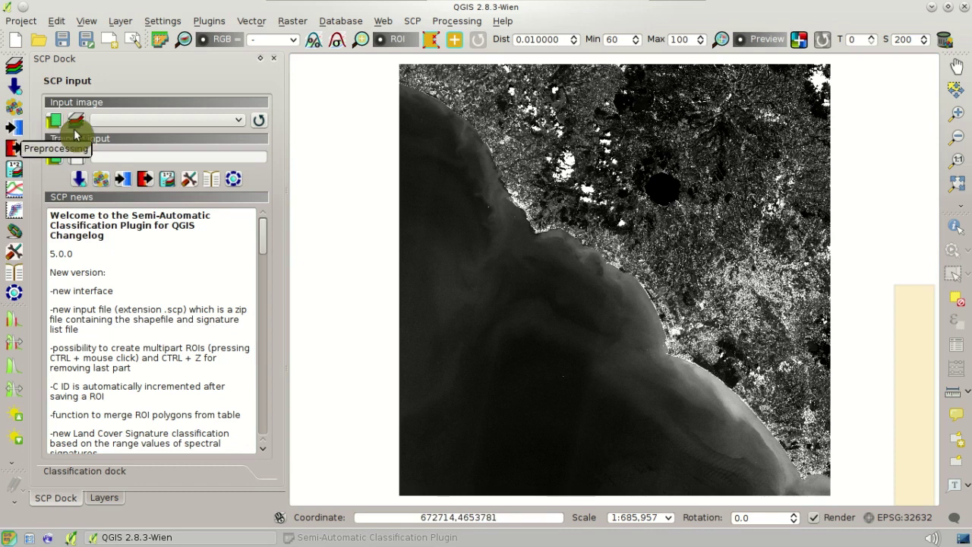
Step: Open Clip multiple rasters in SCP, refresh the raster list and select all the RT_S2A_OPER_MSI_L1C T32TQM bands
left_click(412, 21)
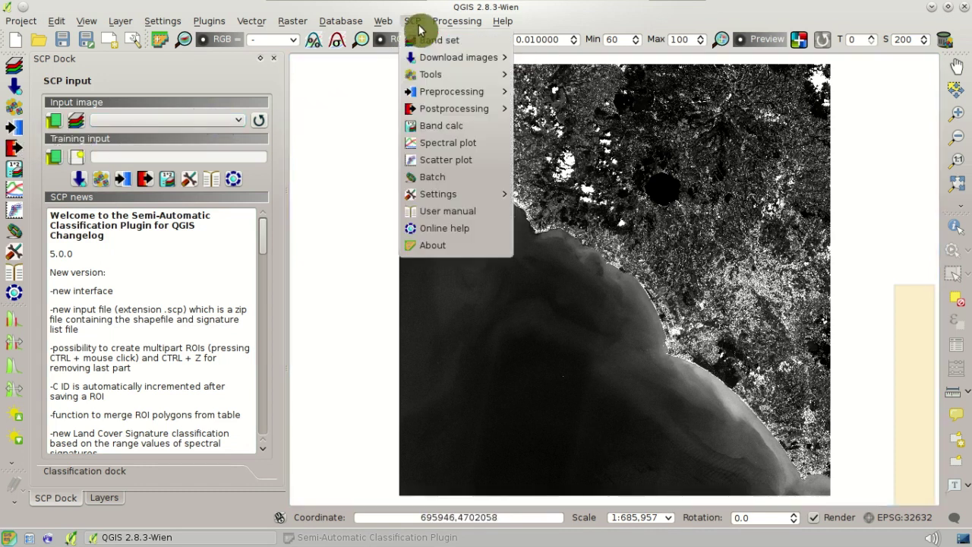
mouse_move(429, 92)
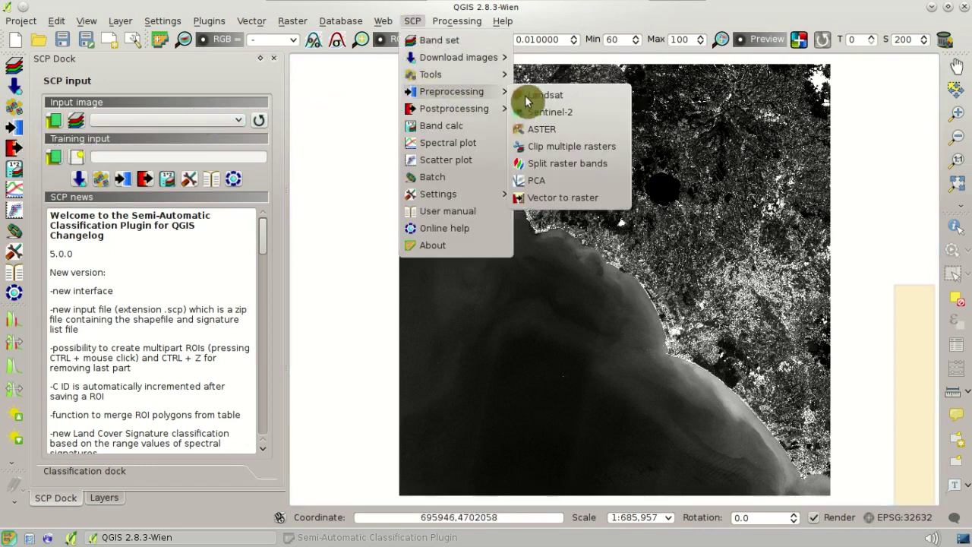
left_click(619, 152)
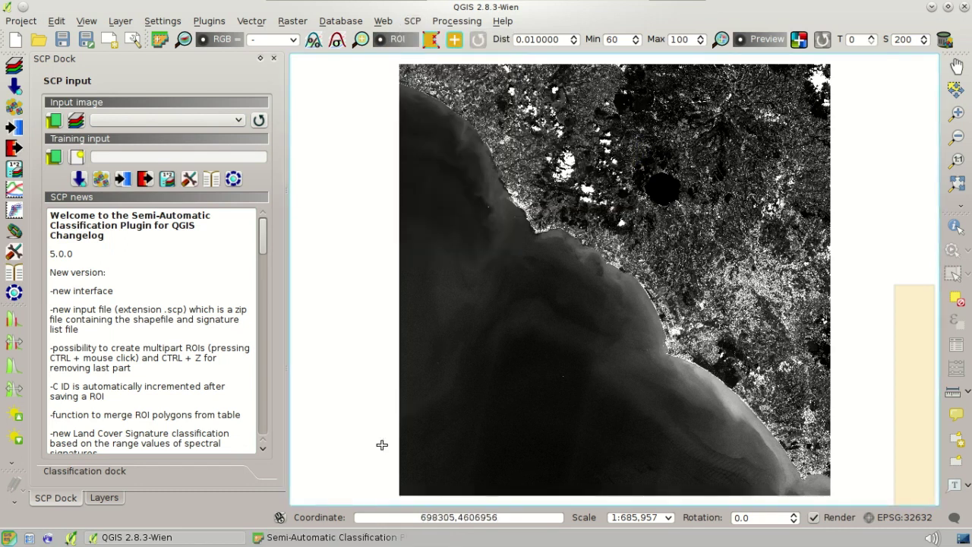
left_click(343, 537)
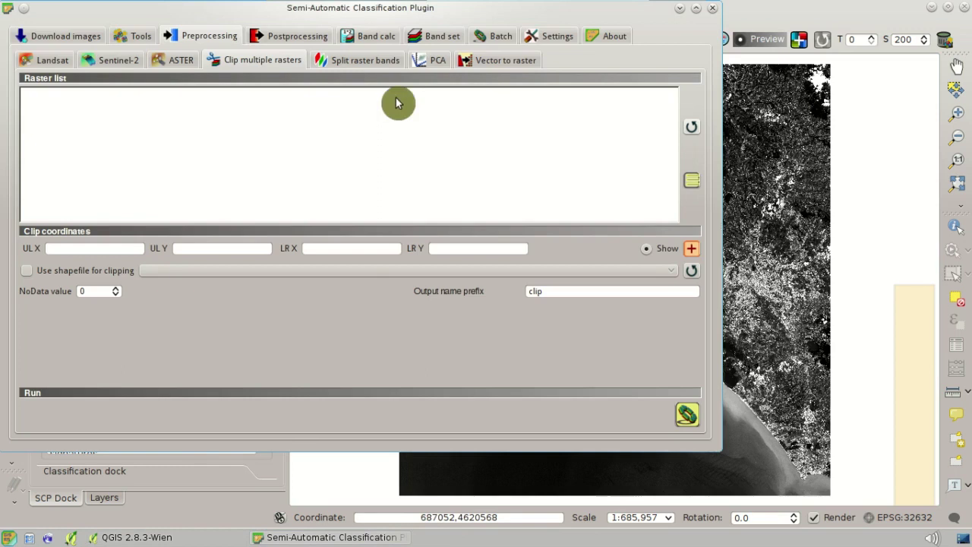
left_click_drag(405, 22, 518, 58)
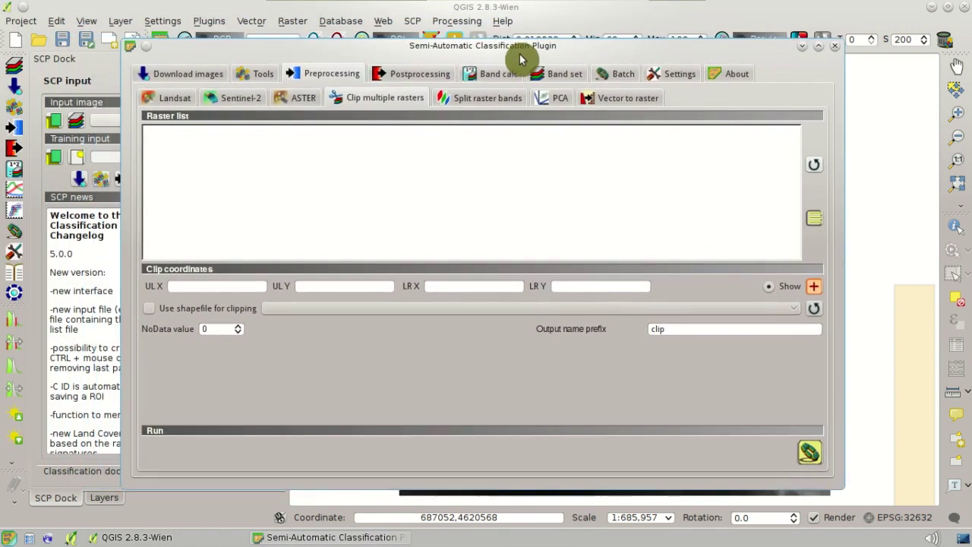
left_click(812, 169)
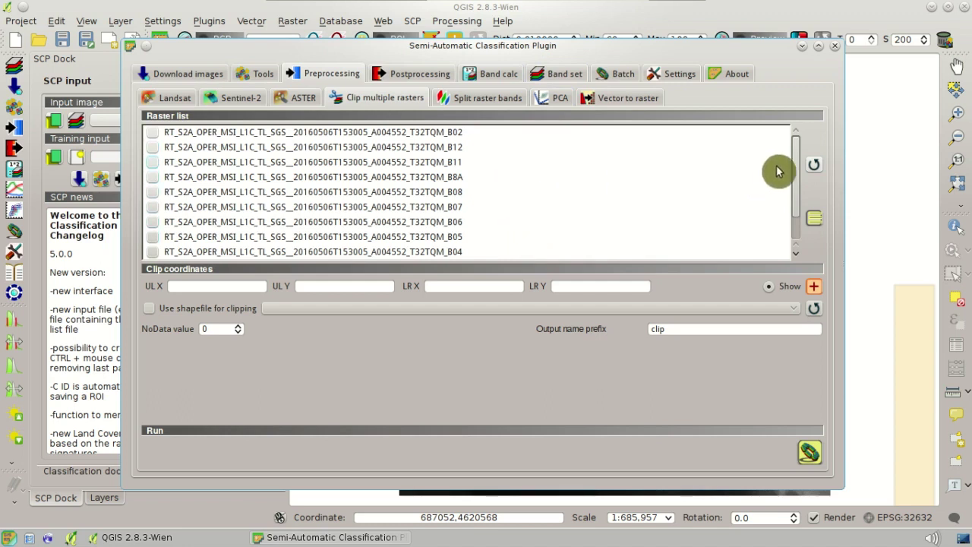
left_click_drag(798, 161, 799, 185)
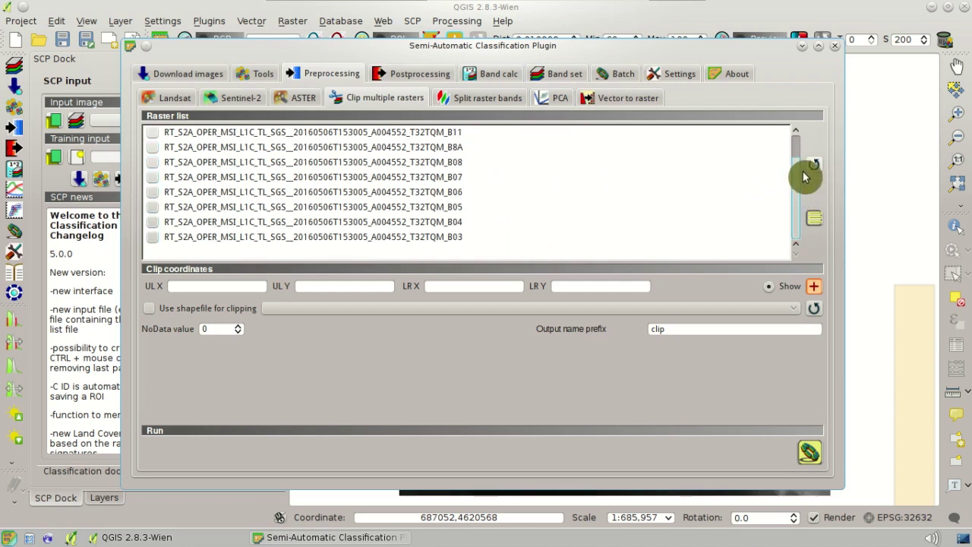
left_click(817, 223)
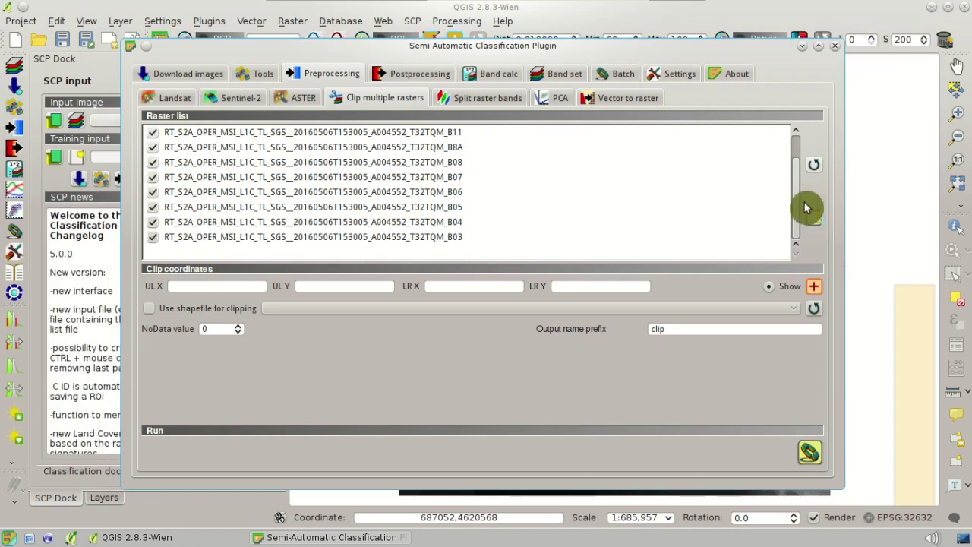
Step: Draw a clip area on the map over the lake and the land northwest of it, from about 795222, 4639670 to 808653, 4627101
left_click_drag(746, 52, 668, 58)
left_click(739, 292)
left_click(783, 258)
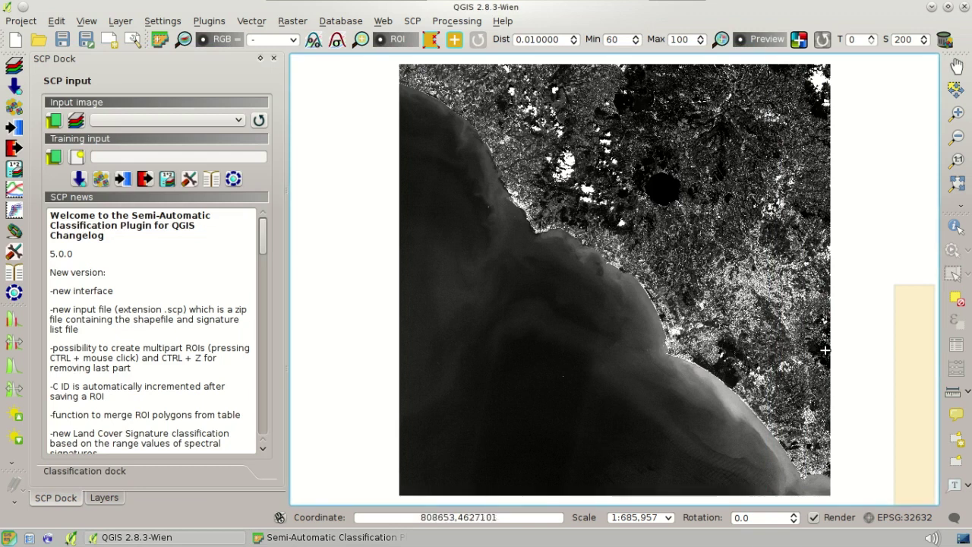
left_click_drag(782, 256, 826, 350)
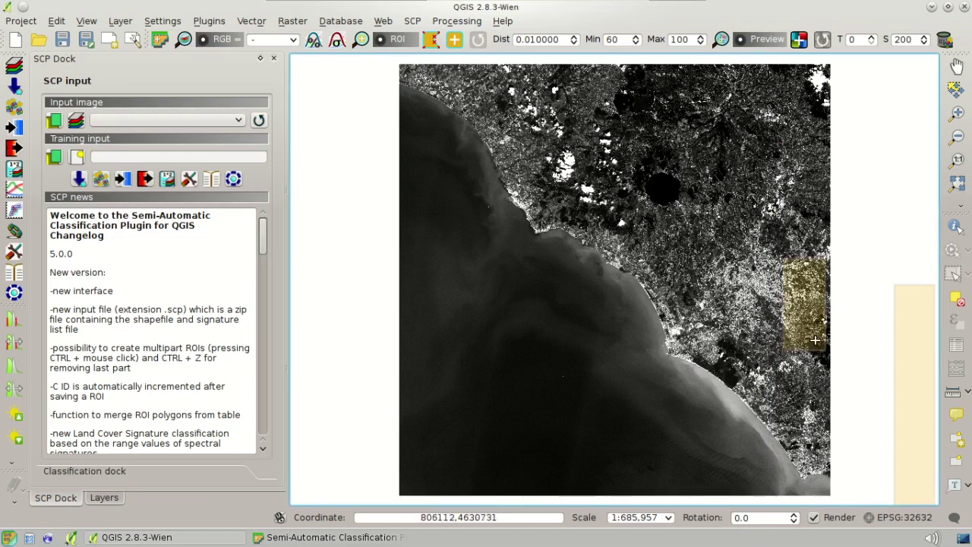
scroll(815, 340, "up", 3)
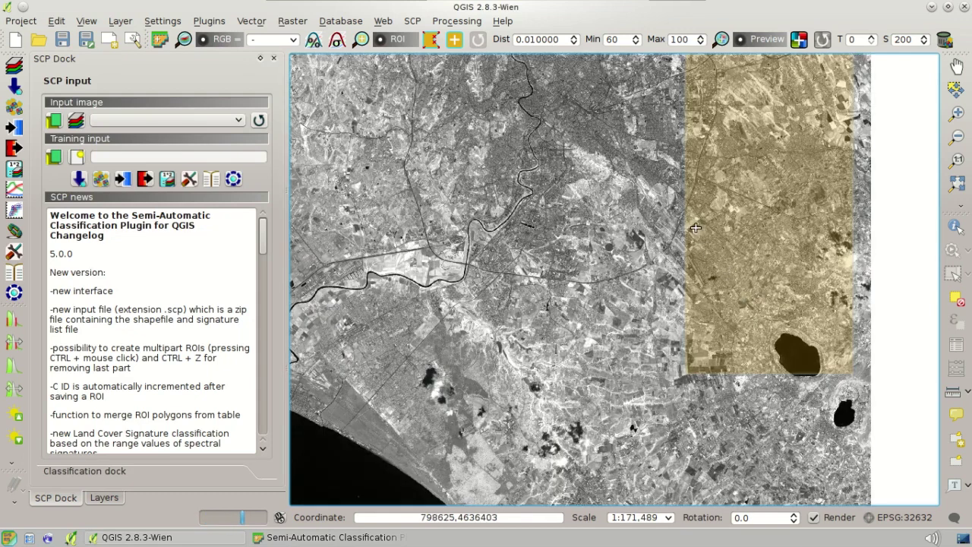
left_click(694, 225)
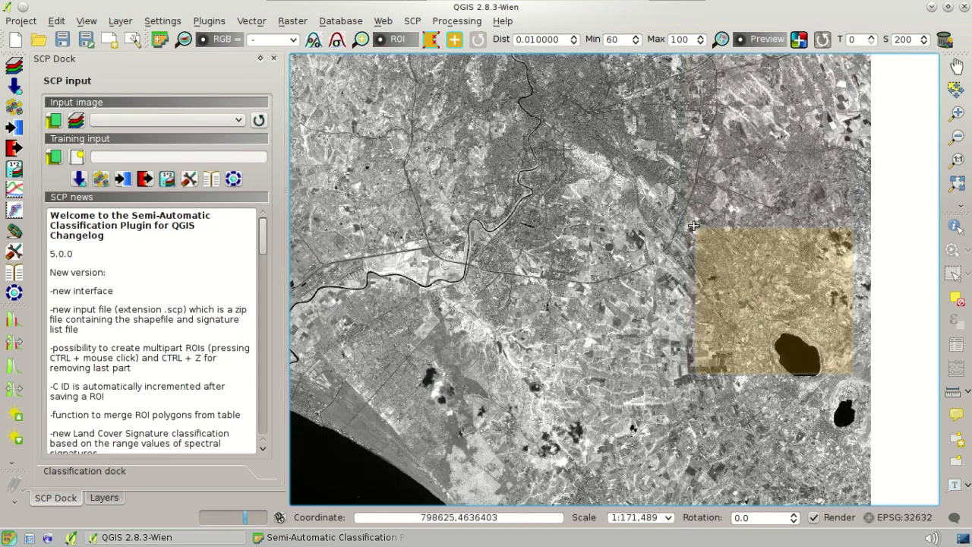
left_click(640, 174)
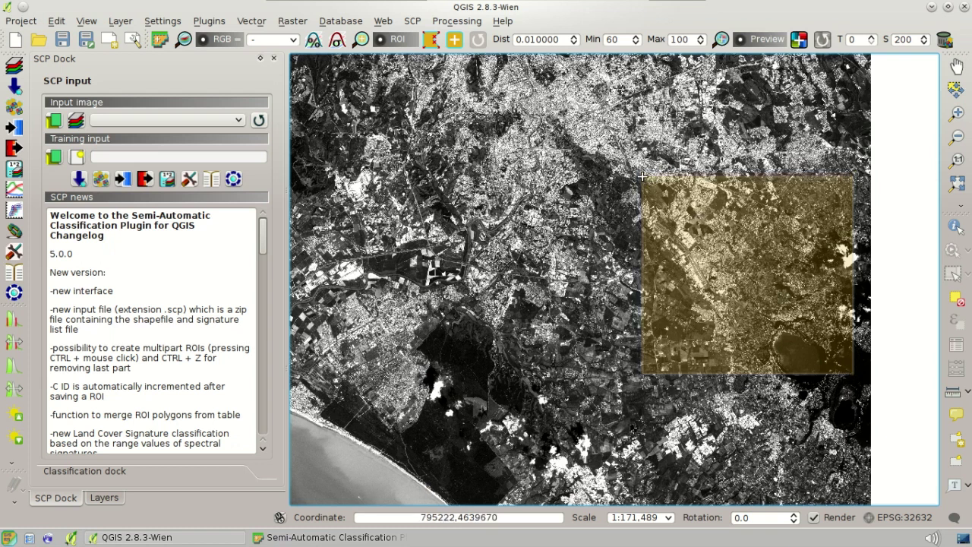
Step: Clip the bands with UL X 791810, UL Y 4643020, LR X 809750, LR Y 4626230 and prefix clip, saving to /home/user/Desktop
left_click(380, 531)
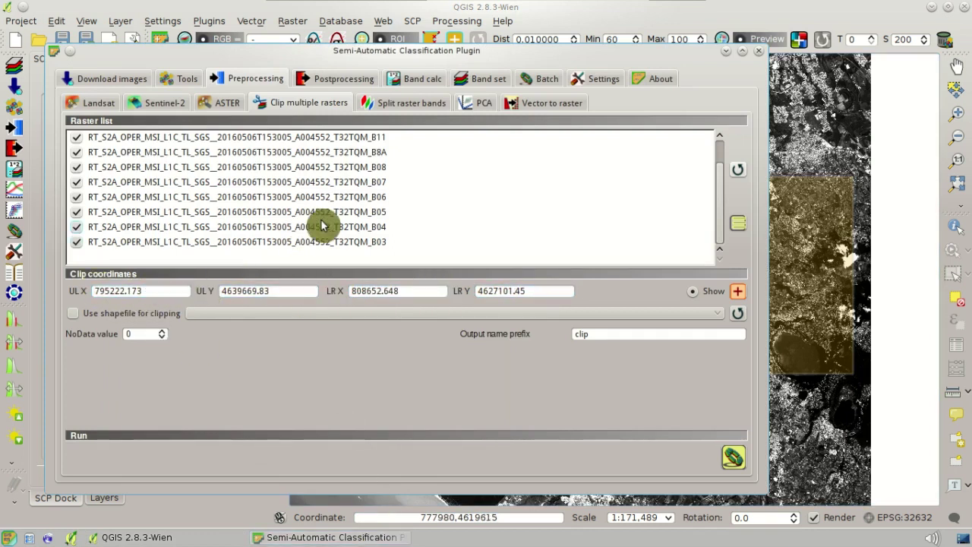
left_click_drag(495, 64, 548, 62)
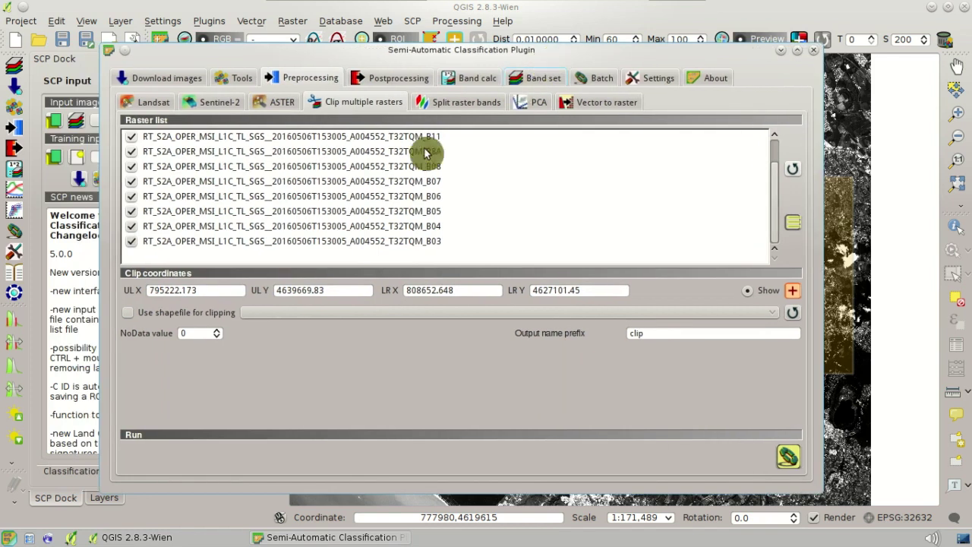
mouse_move(217, 288)
left_mouse_down()
mouse_move(138, 290)
mouse_move(228, 290)
left_mouse_up()
type("79")
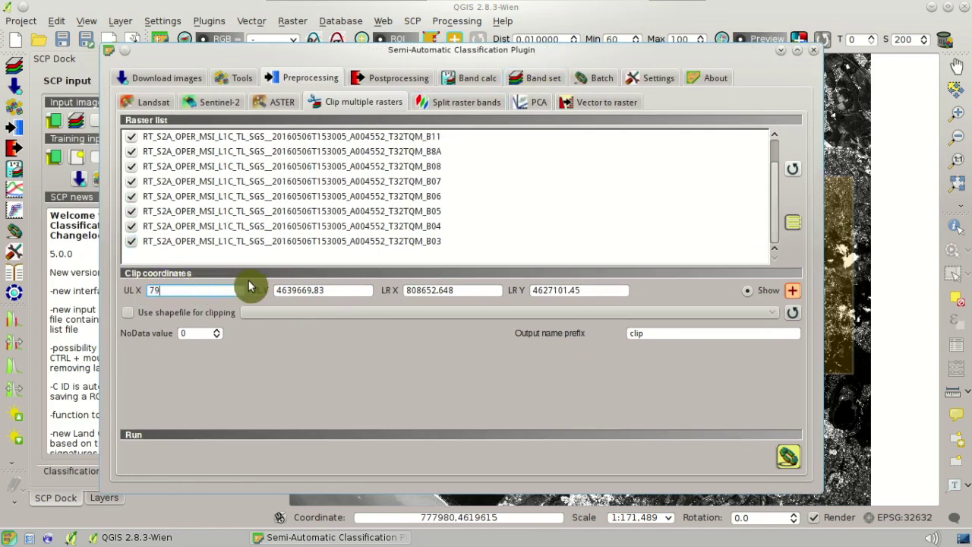
type("1810")
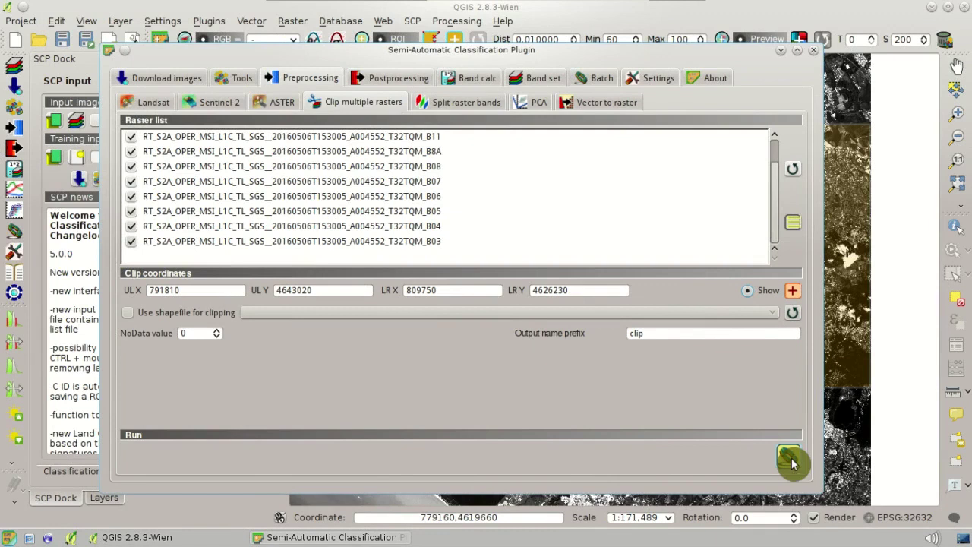
left_click(790, 460)
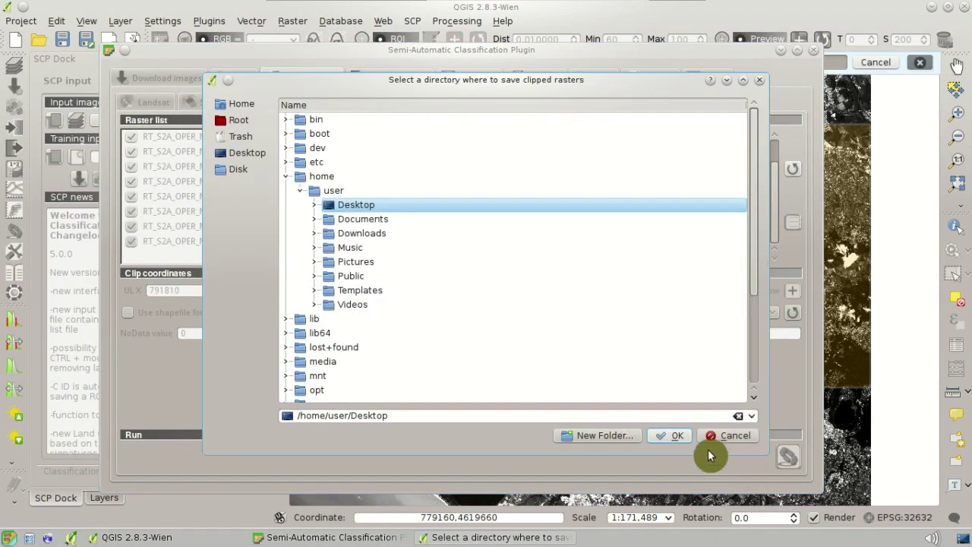
left_click(676, 436)
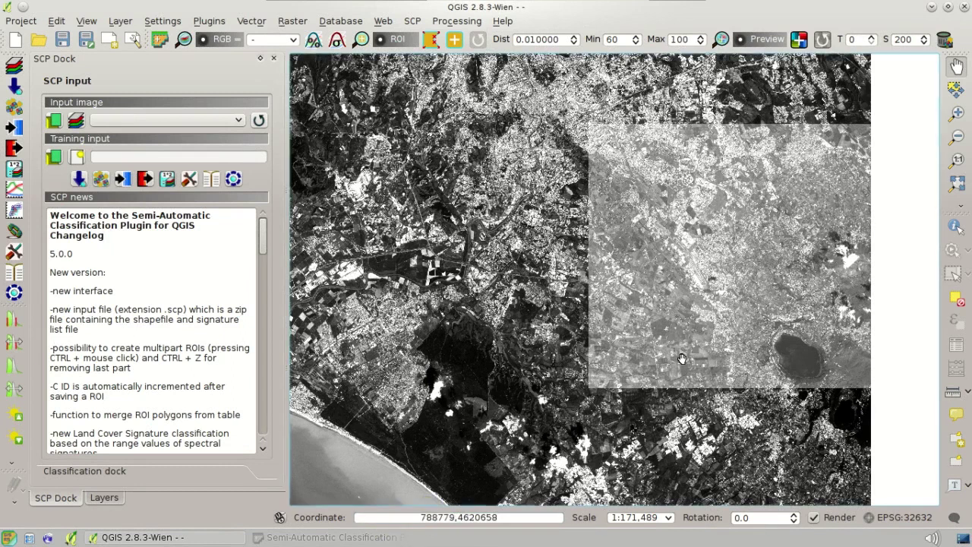
Step: In the layer list, hide all layers and turn on only the first two clipped rasters
left_click(114, 498)
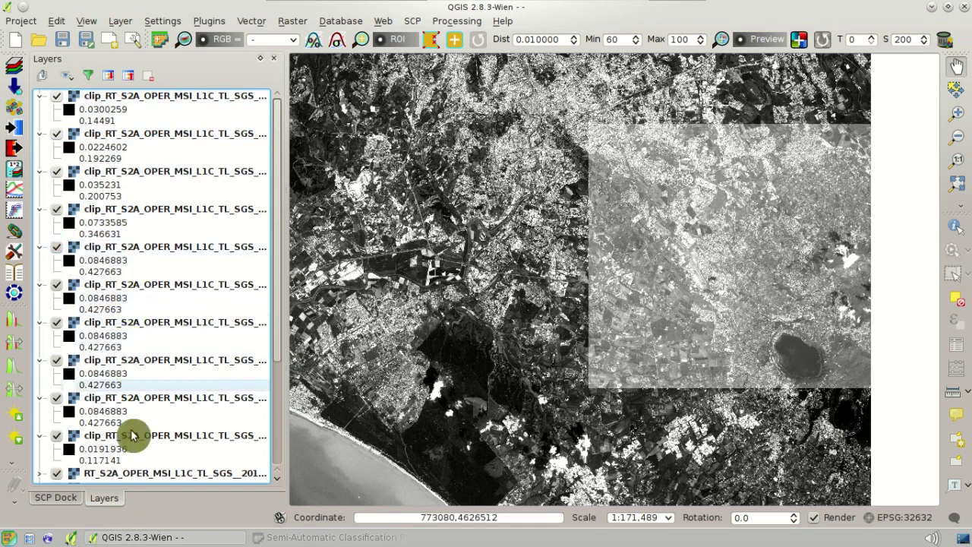
left_click(68, 76)
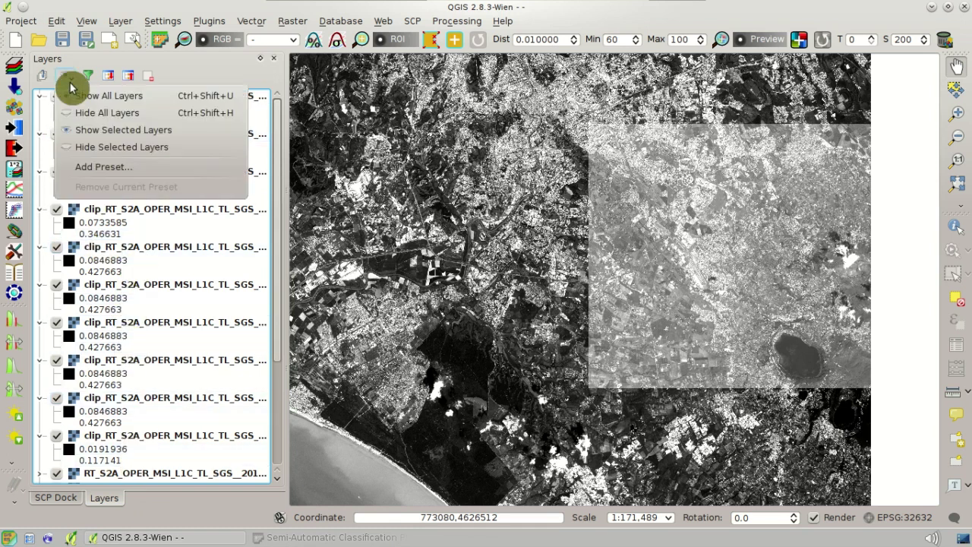
left_click(62, 113)
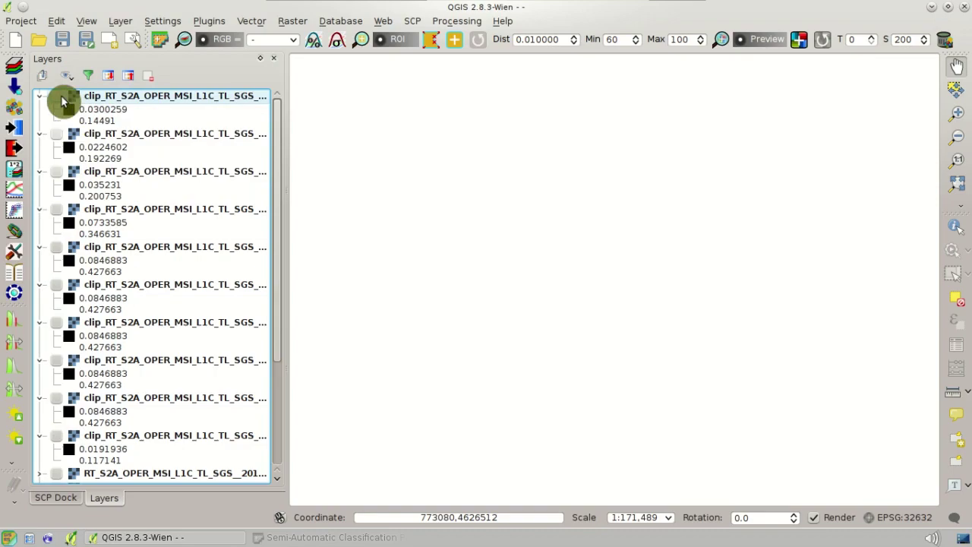
left_click(57, 96)
left_click(58, 134)
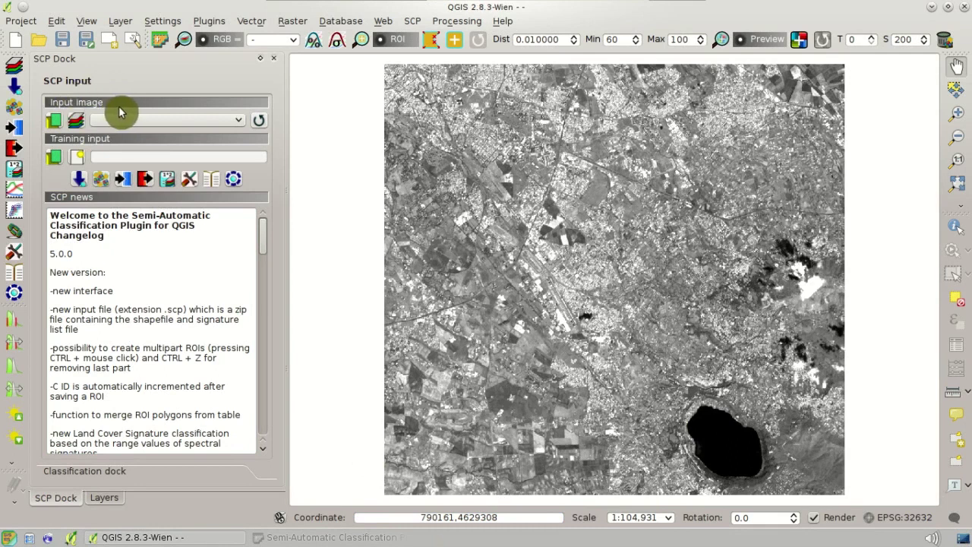
Step: Open the SCP band set and add the ten clip_RT_S2A bands, B02 to B08, B8A, B11 and B12, to its definition
left_click(75, 128)
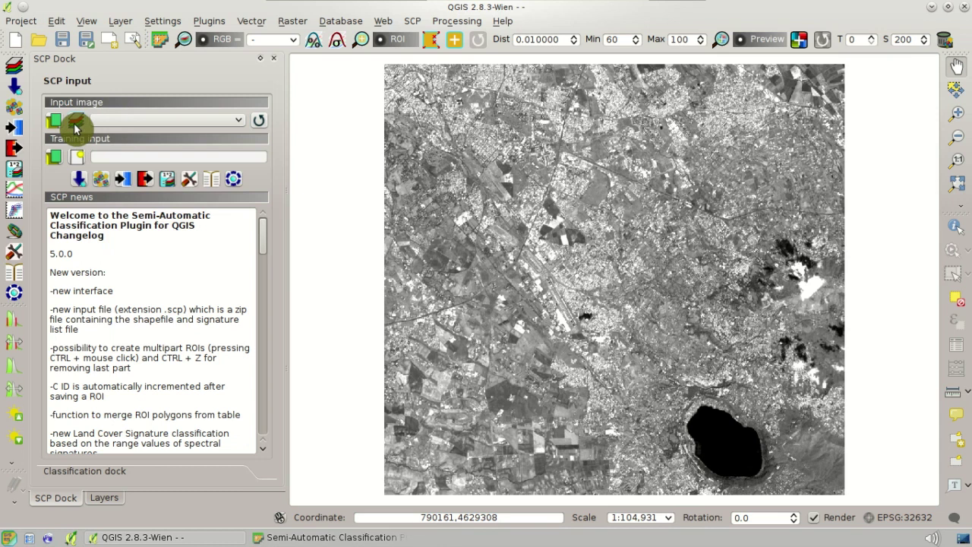
left_click(269, 538)
left_click_drag(422, 30, 619, 103)
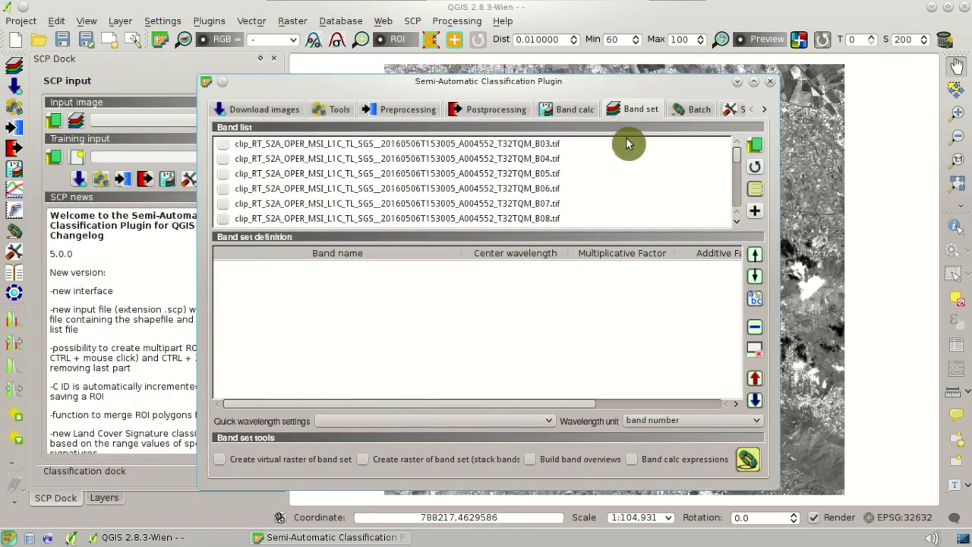
left_click(739, 163)
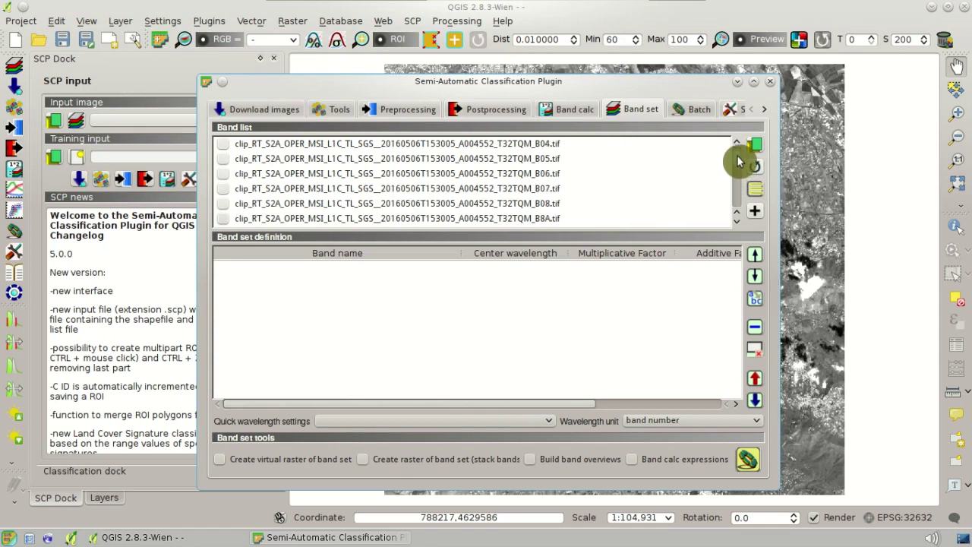
left_click(221, 145)
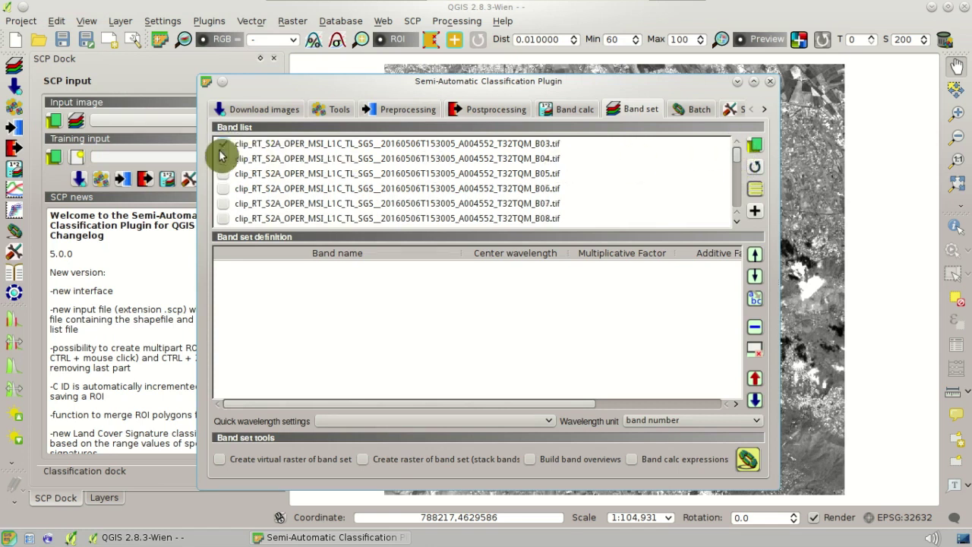
left_click(222, 174)
left_click(223, 188)
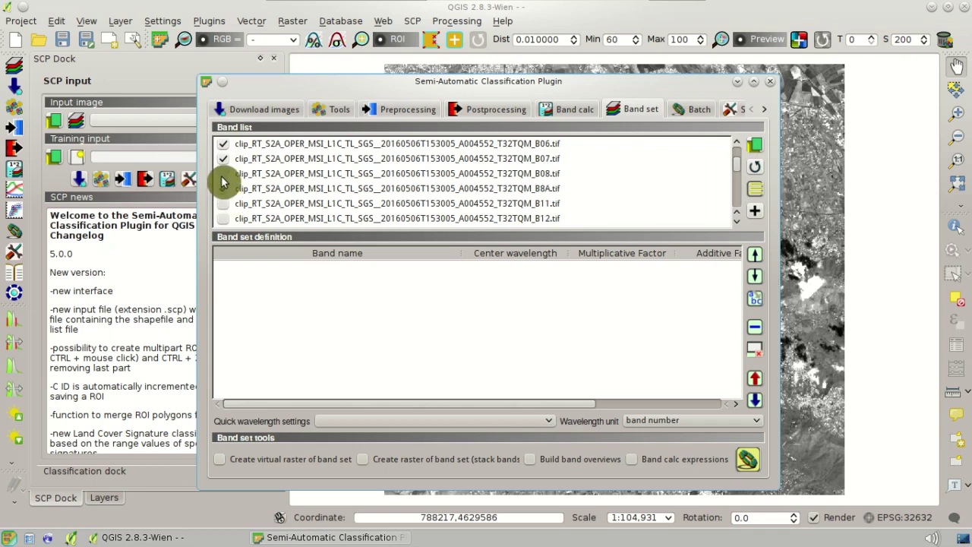
left_click(223, 188)
left_click(223, 203)
left_click(223, 218)
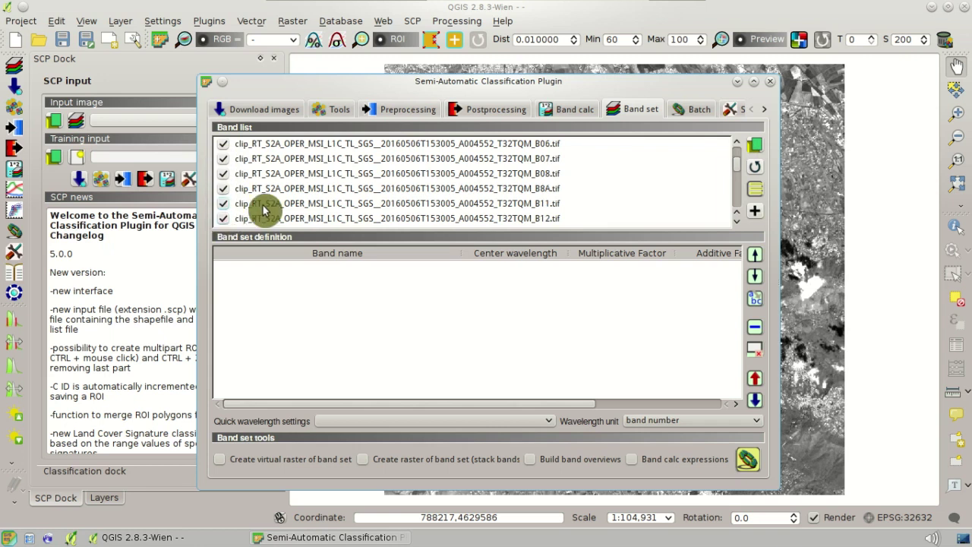
scroll(264, 209, "down", 1)
left_click(223, 189)
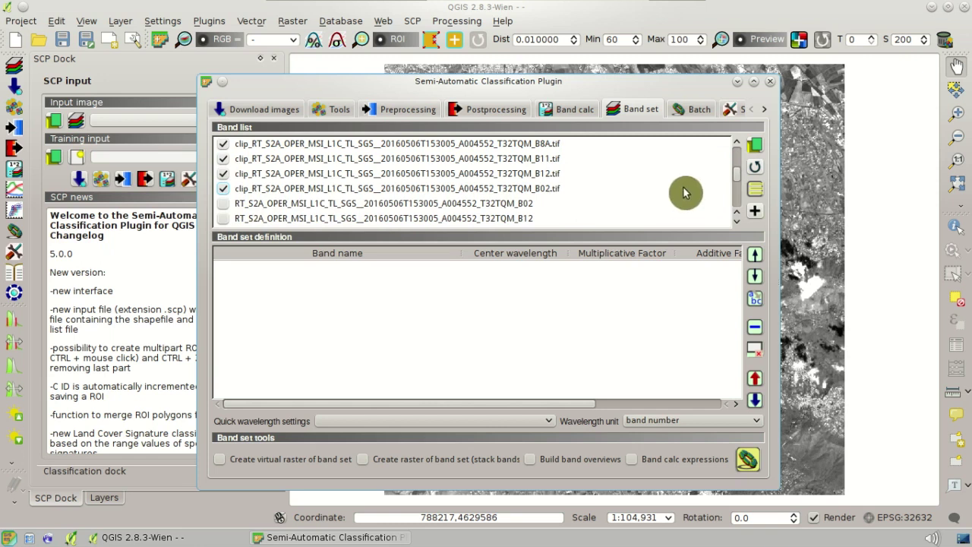
left_click_drag(735, 174, 734, 161)
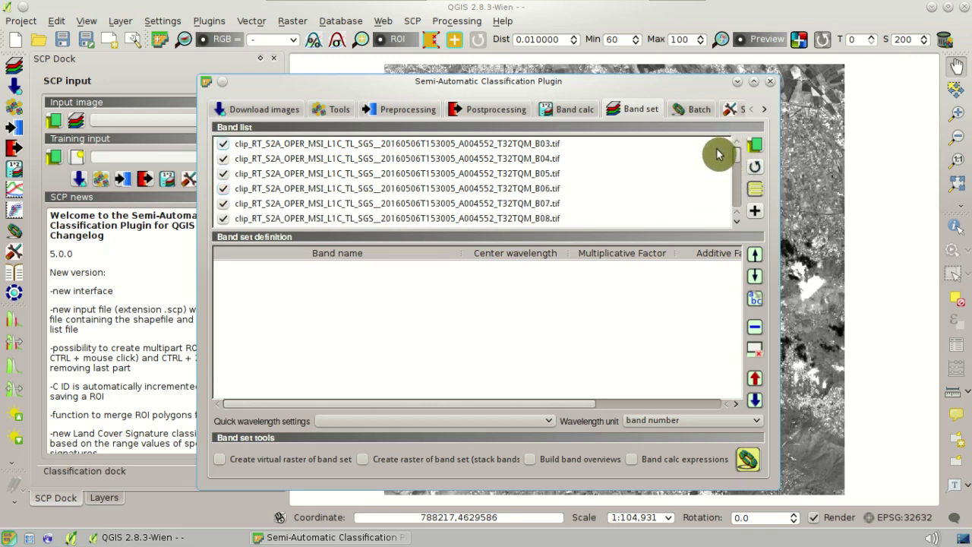
left_click(753, 213)
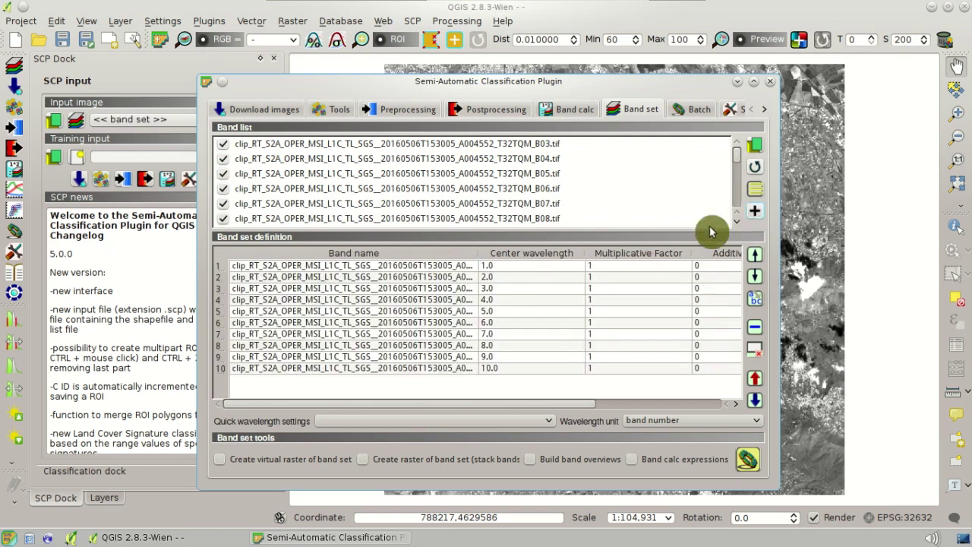
Step: Widen the band name column and move band B8A up two rows in the band set definition, between B08 and B11
left_click_drag(477, 256, 570, 256)
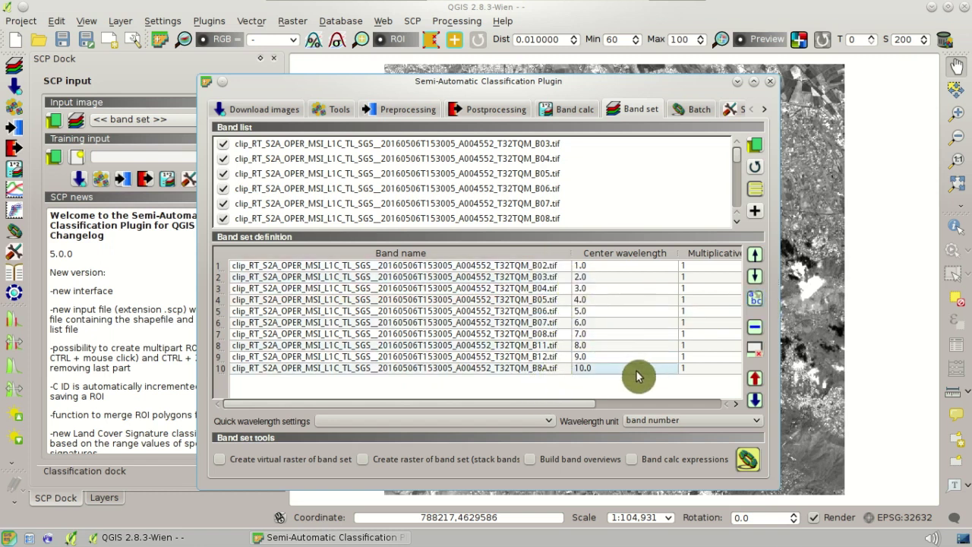
left_click(499, 370)
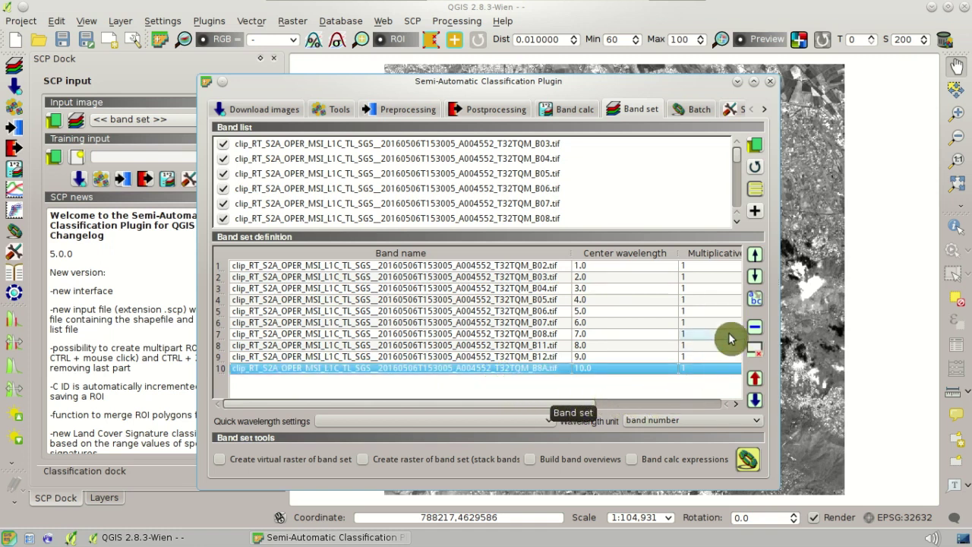
left_click(755, 262)
left_click(755, 262)
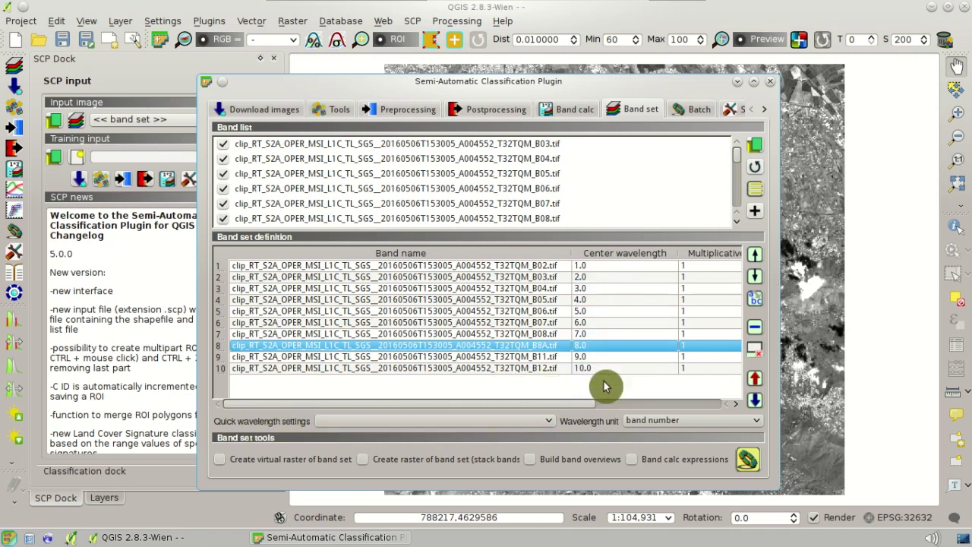
Step: Apply the Sentinel-2 [bands 2, 3, 4, 5, 6, 7, 8, 8A, 11, 12] quick wavelength settings to the band set
left_click(546, 425)
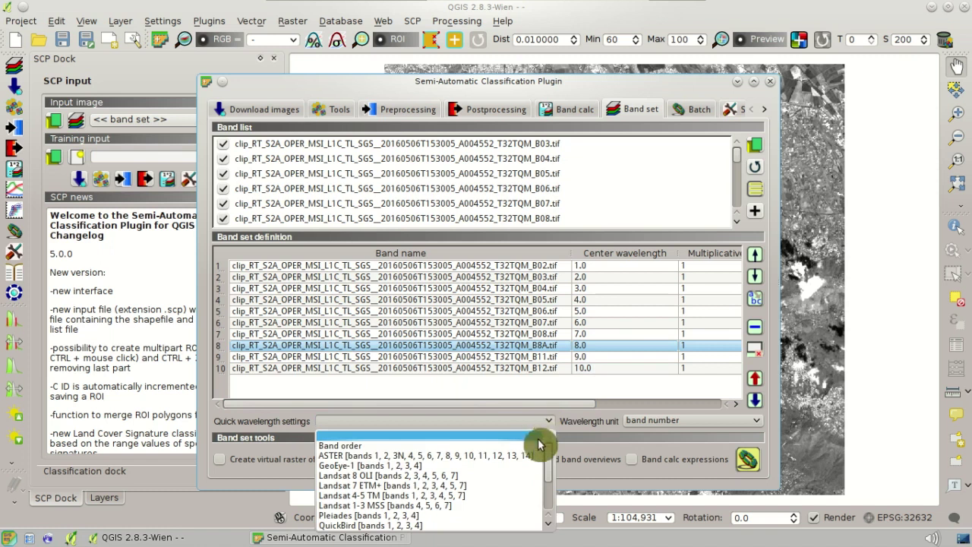
scroll(519, 479, "down", 2)
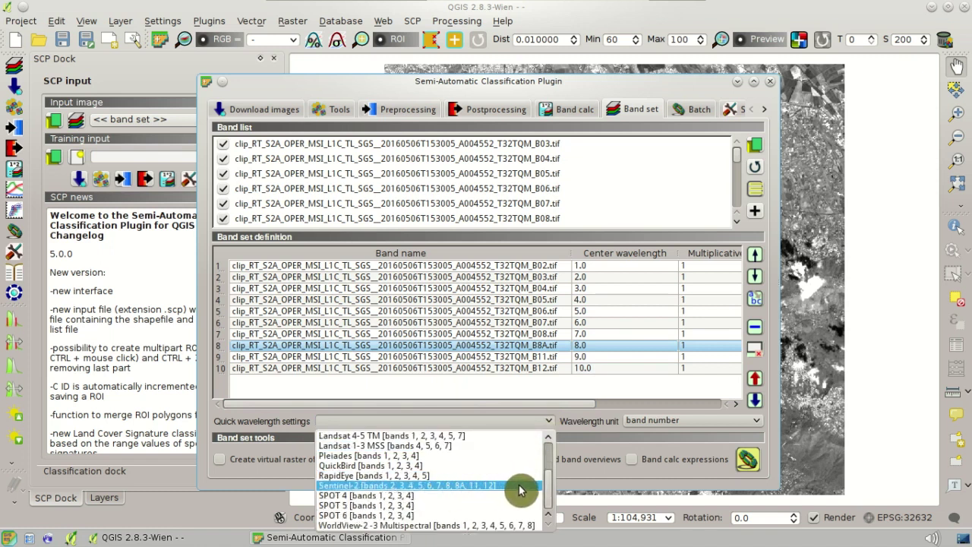
left_click(520, 486)
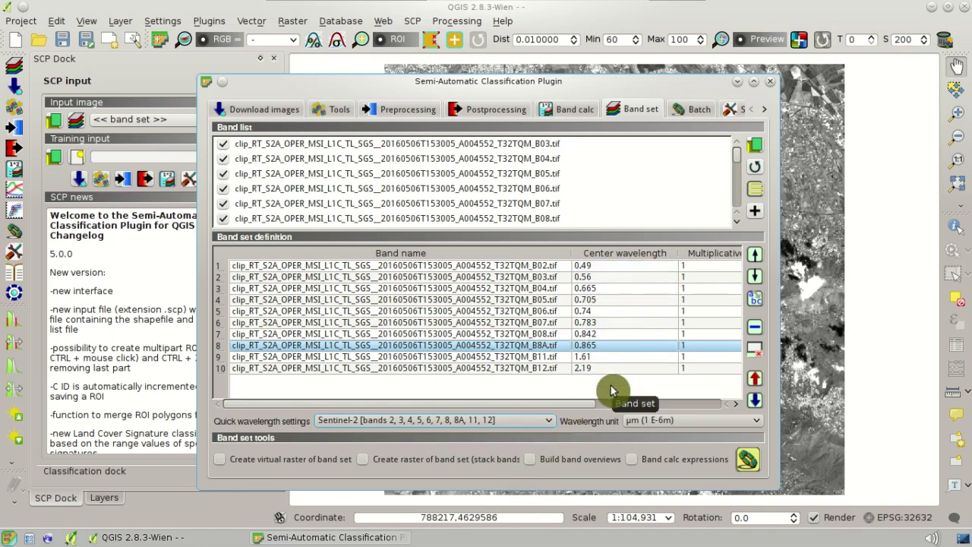
Step: Create a new SCP training input file named training in /home/user/Desktop
left_click(124, 76)
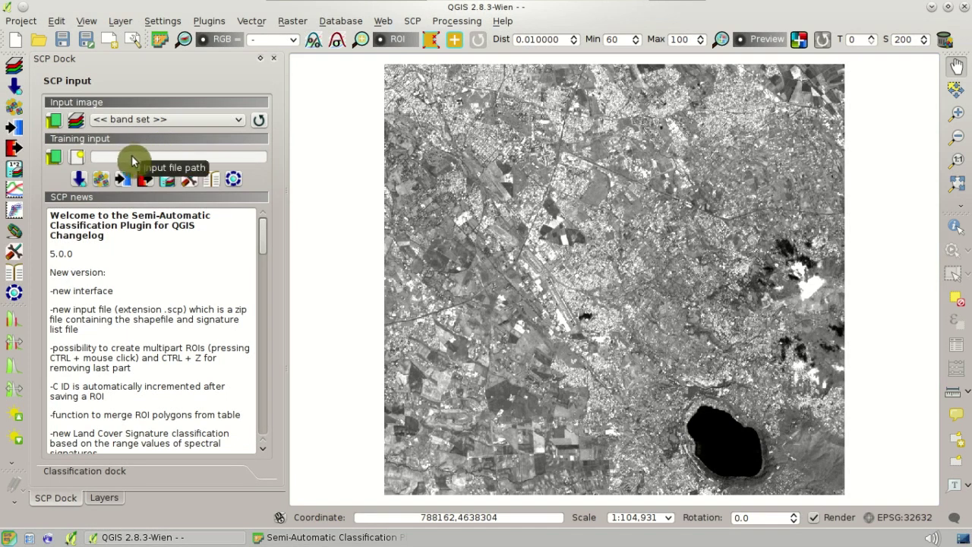
left_click(79, 162)
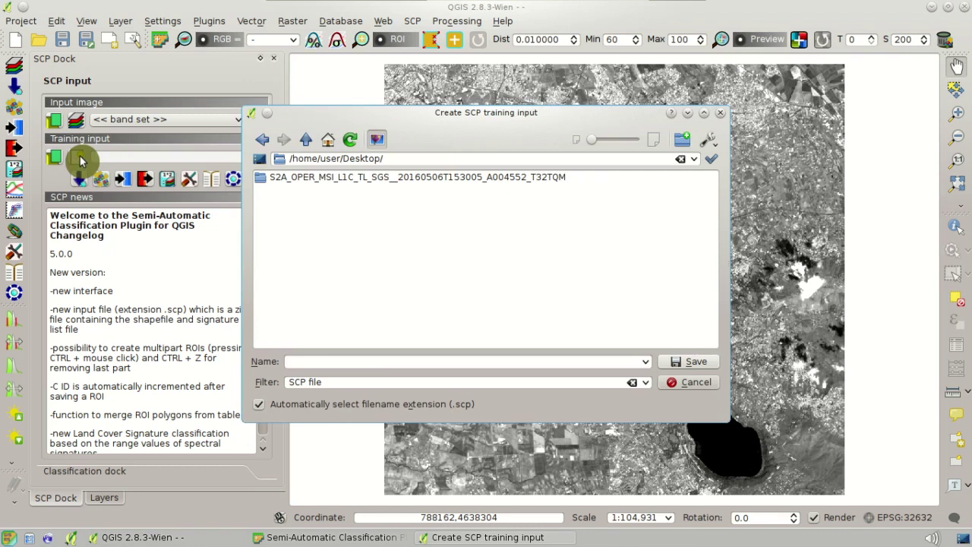
left_click(345, 359)
type("training")
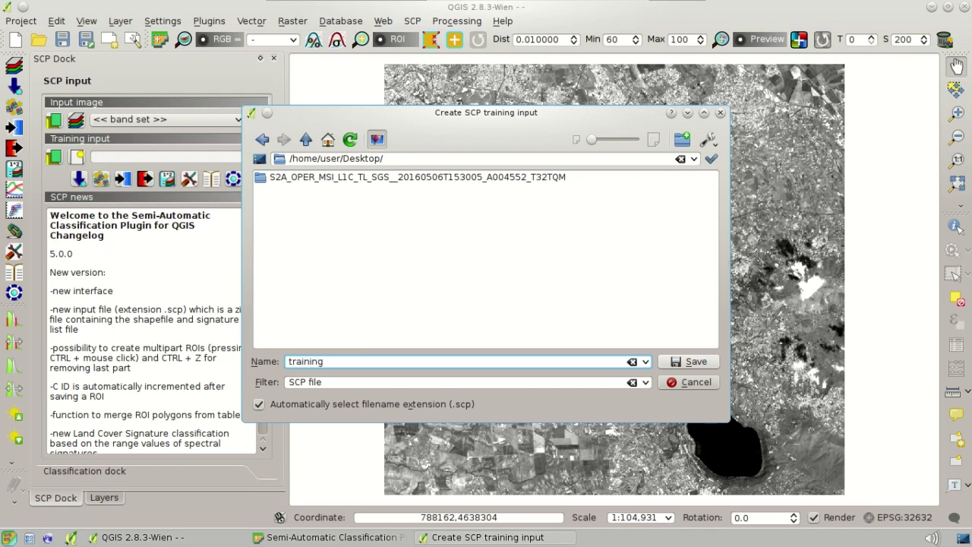
left_click(687, 367)
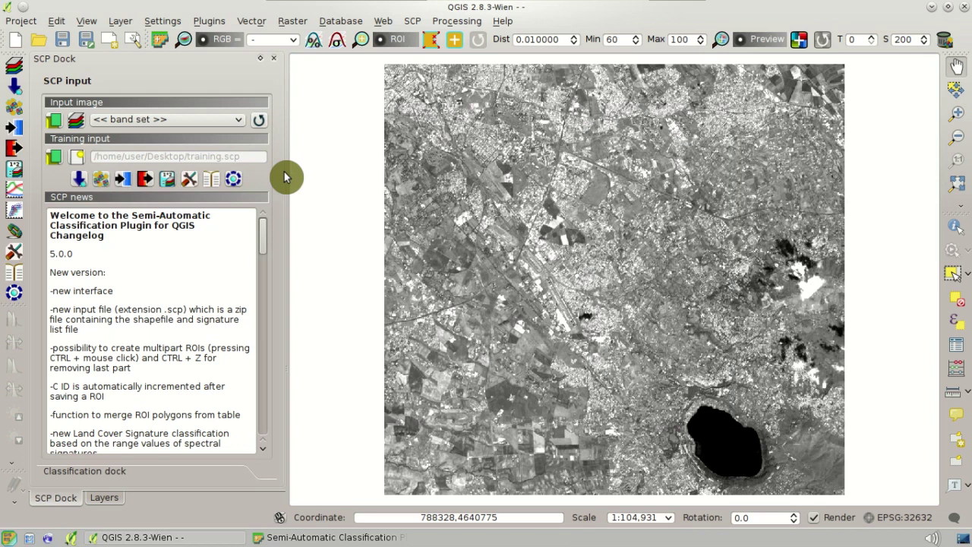
Step: Display the band set as a 3-2-1 colour composite and check the layer list for the band set and training layers
left_click(294, 47)
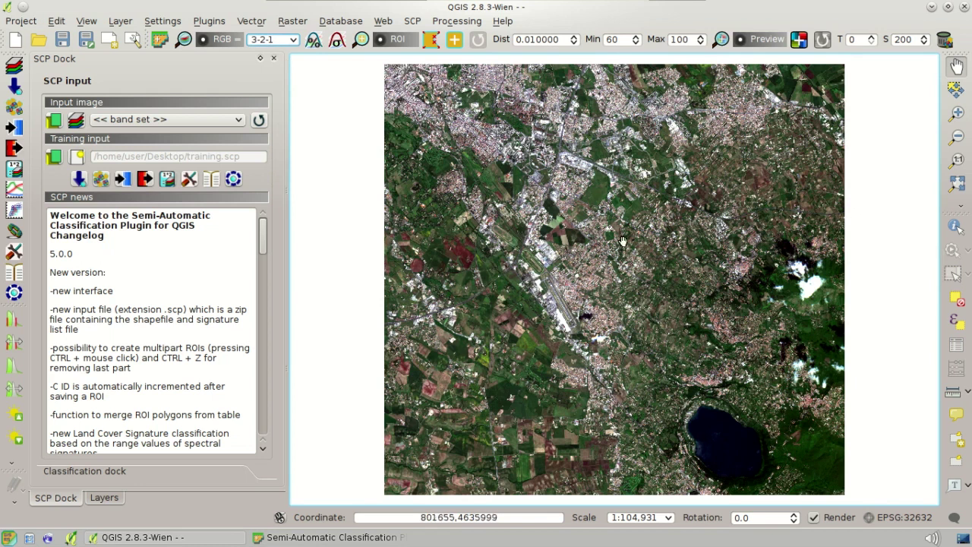
left_click(104, 498)
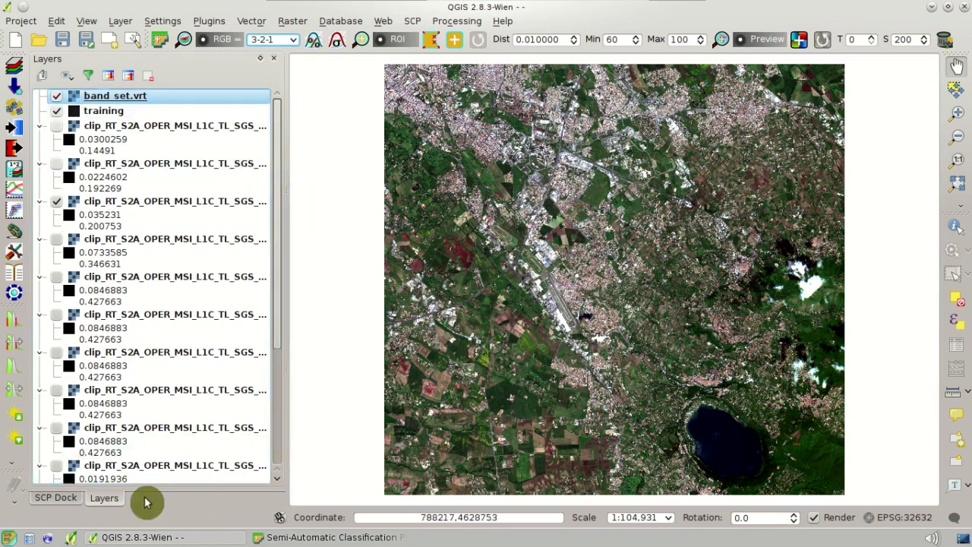
left_click(71, 501)
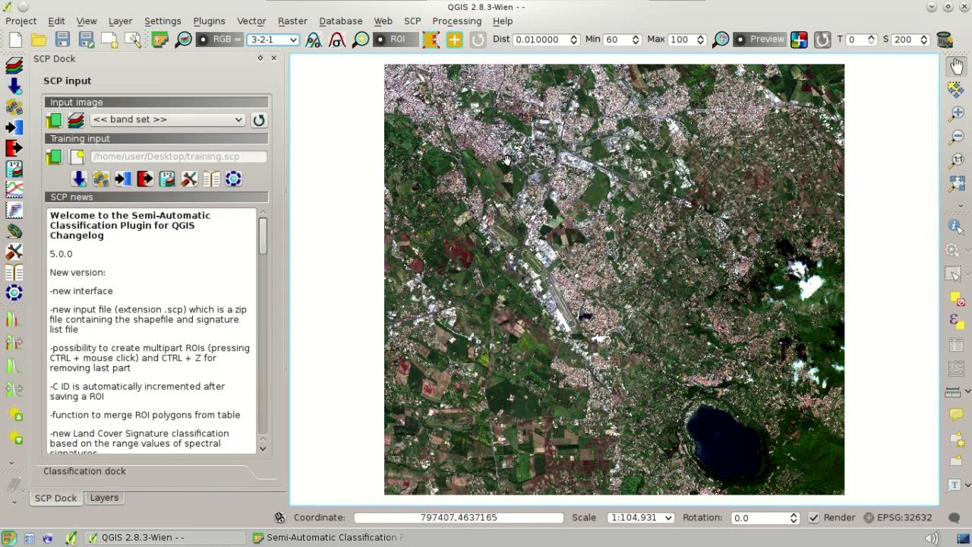
Step: Enter 3-7-10 as a custom RGB colour composite for the band set
left_click_drag(266, 38, 253, 37)
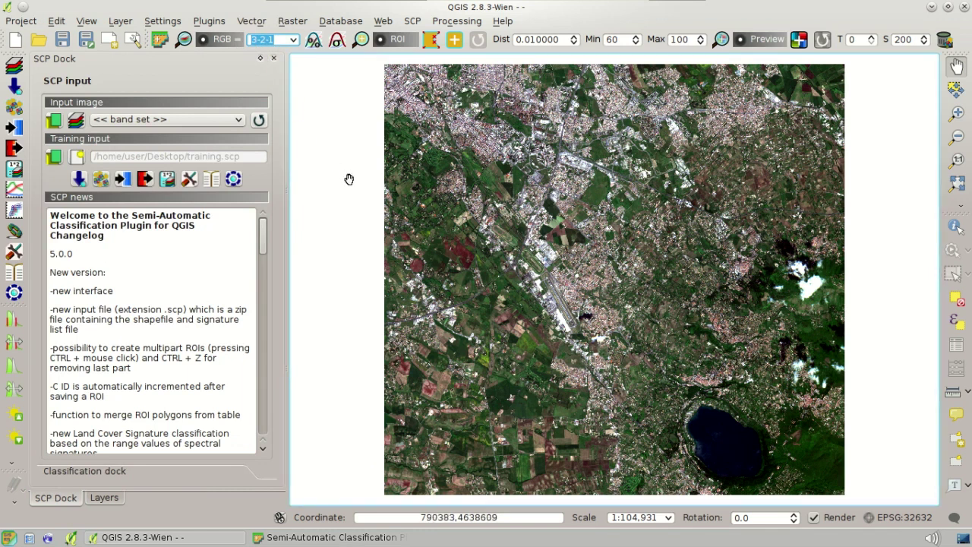
type("3-7-10")
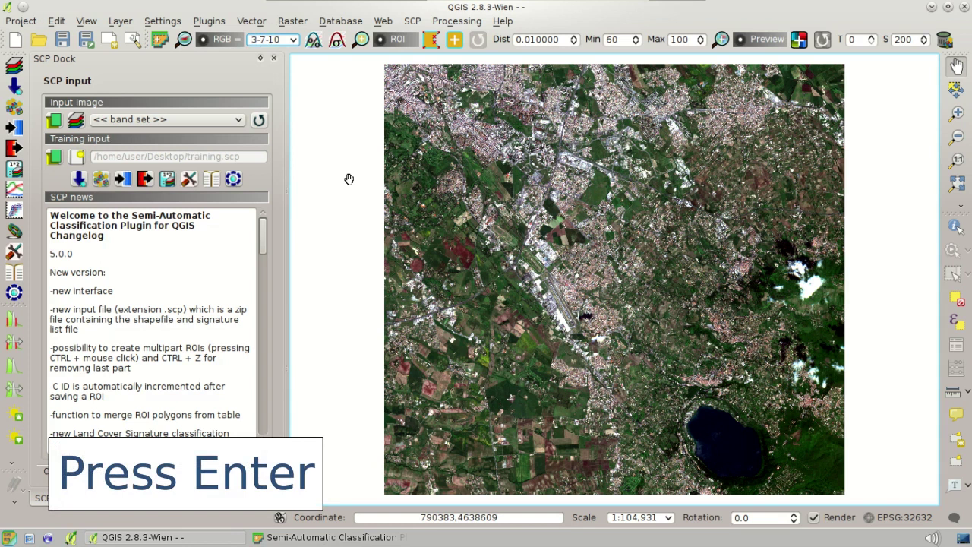
key("Return")
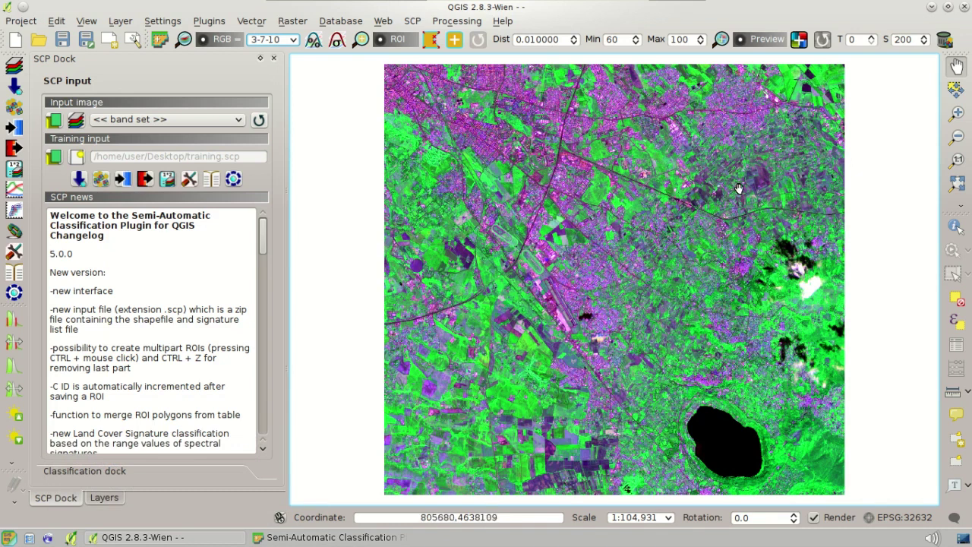
Step: Switch the colour composite to 3-2-1 and back to 3-7-10 to compare the two displays
left_click(293, 40)
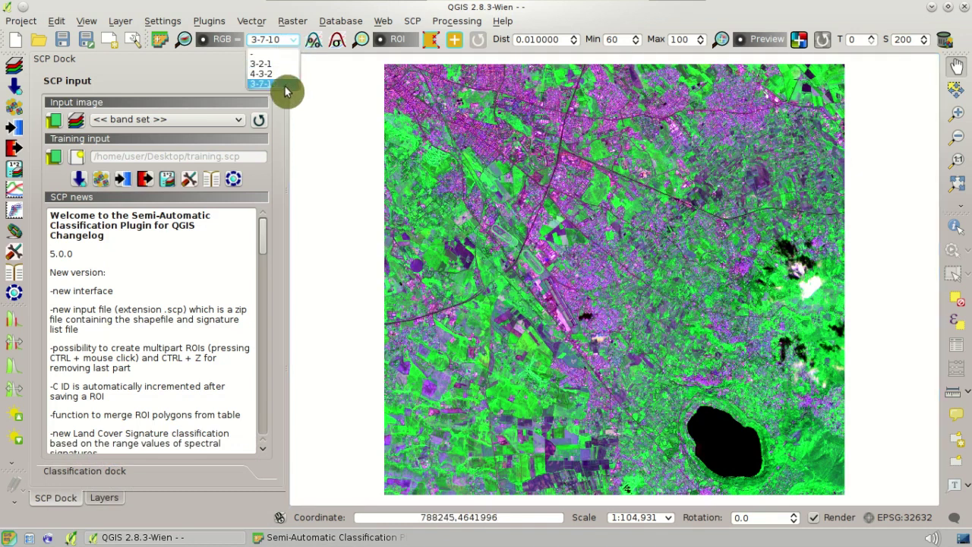
left_click(290, 63)
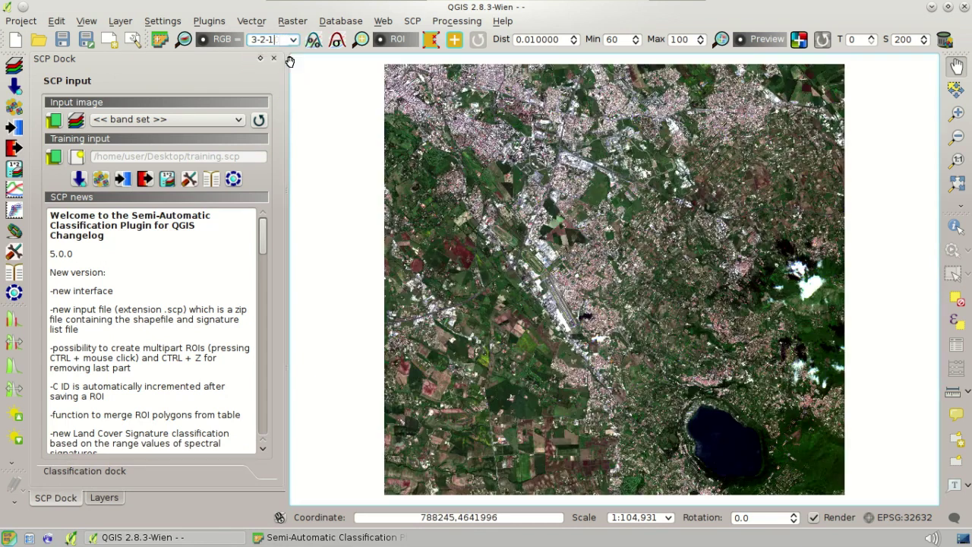
left_click(293, 40)
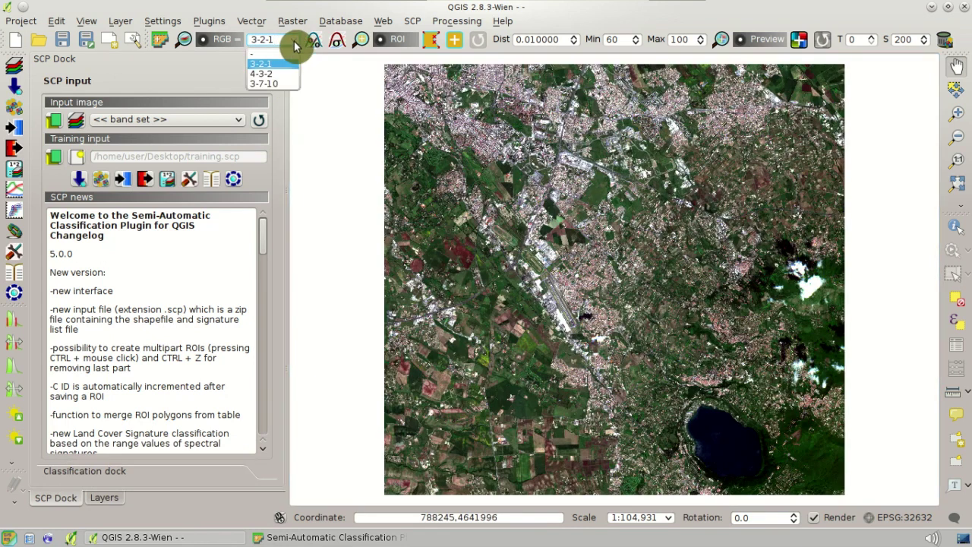
left_click(281, 85)
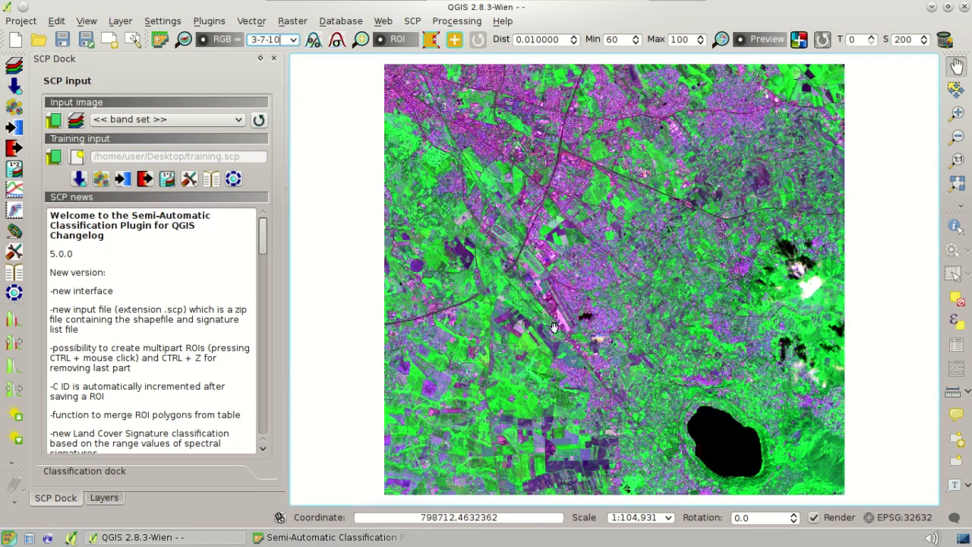
Step: Open SCP's RGB list and add the band combination 7-3-2
left_click(411, 22)
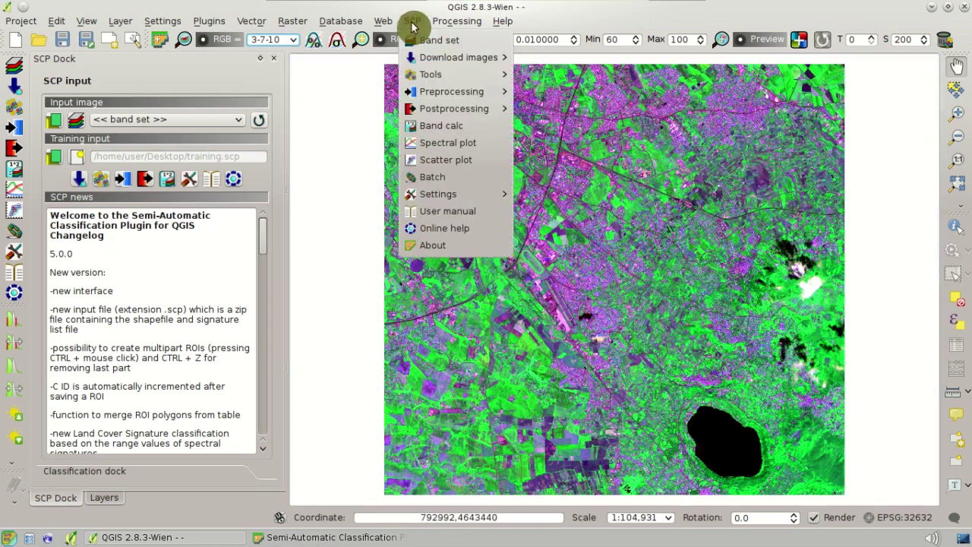
mouse_move(415, 78)
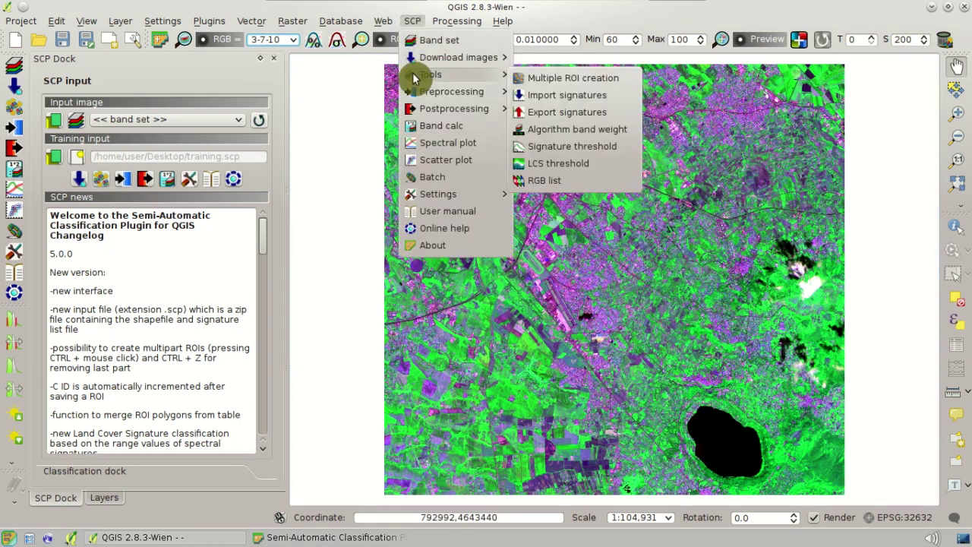
left_click(592, 184)
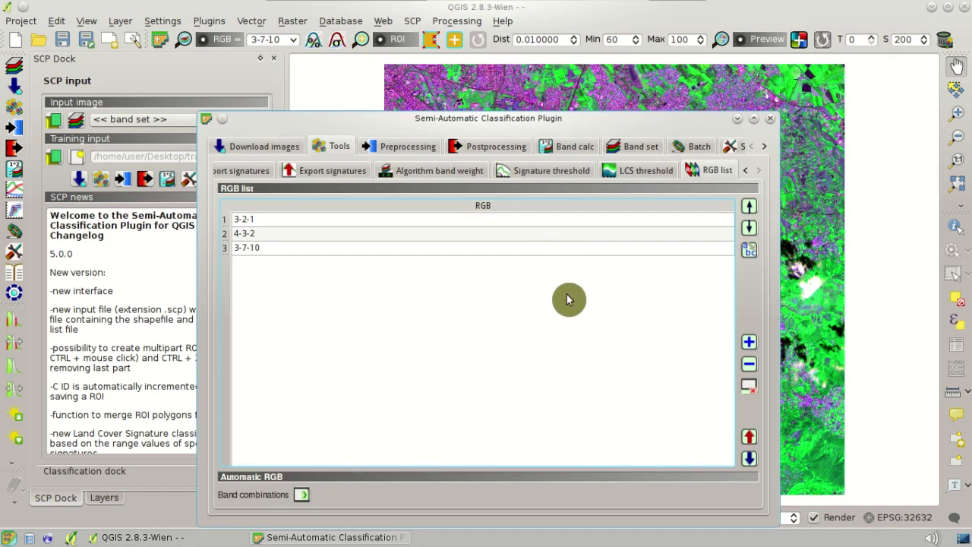
left_click(749, 342)
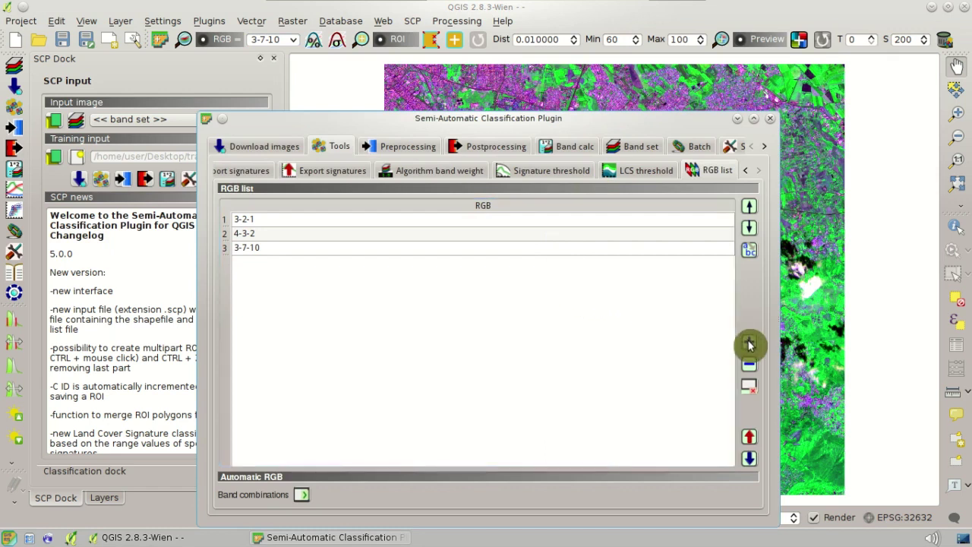
double_click(581, 264)
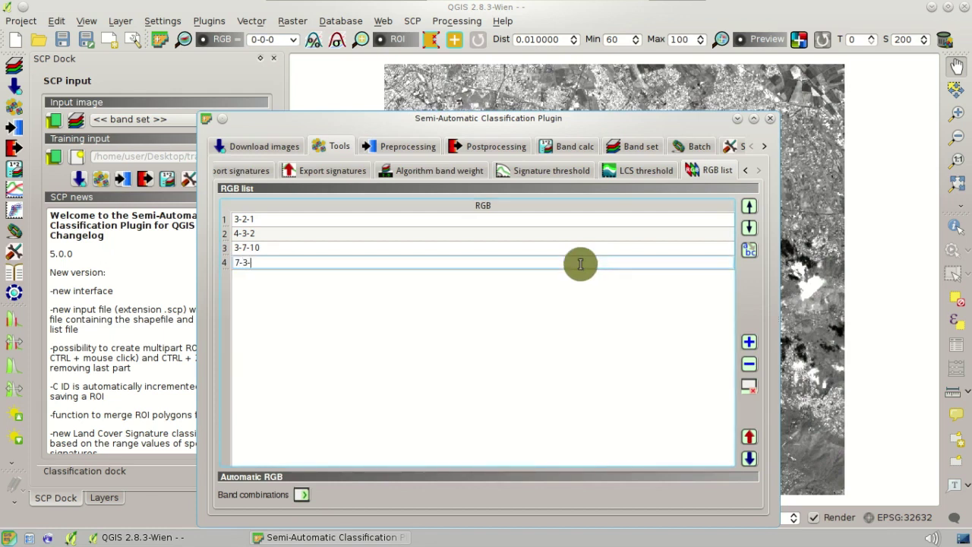
key("Return")
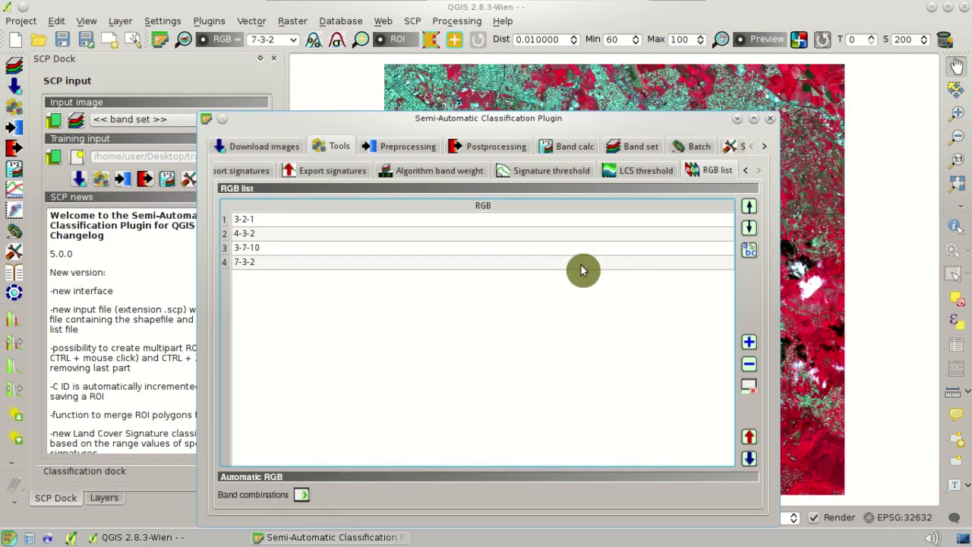
Step: Move the 7-3-2 combination up two rows in the RGB list, directly below 3-2-1
left_click(711, 268)
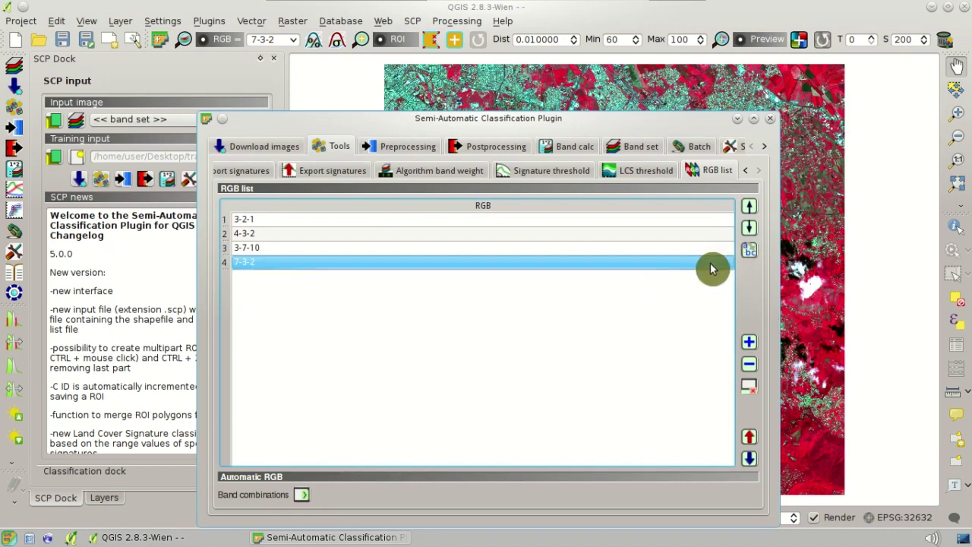
left_click(749, 211)
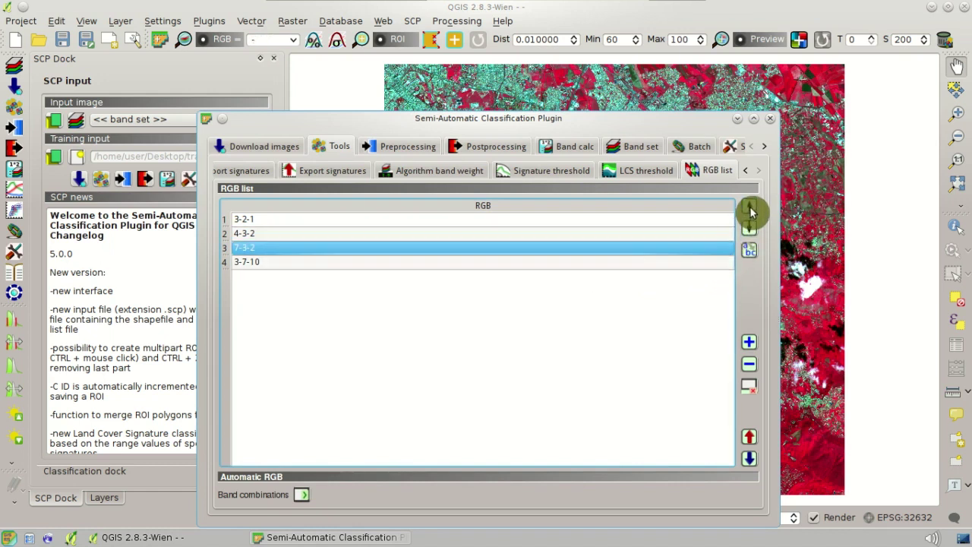
left_click(751, 210)
Step: Remove the 4-3-2 combination from the RGB list and close the plugin window
left_click(723, 250, "shift")
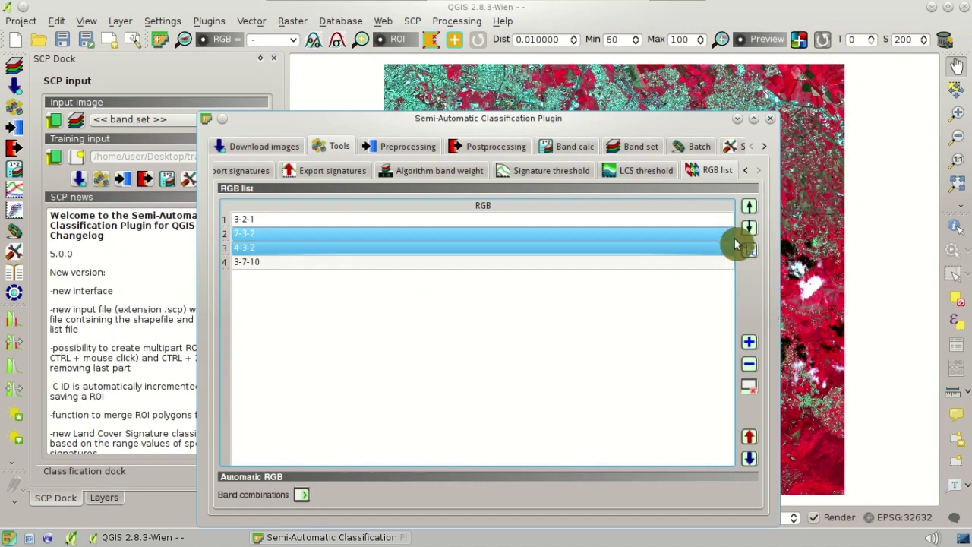
left_click(733, 242)
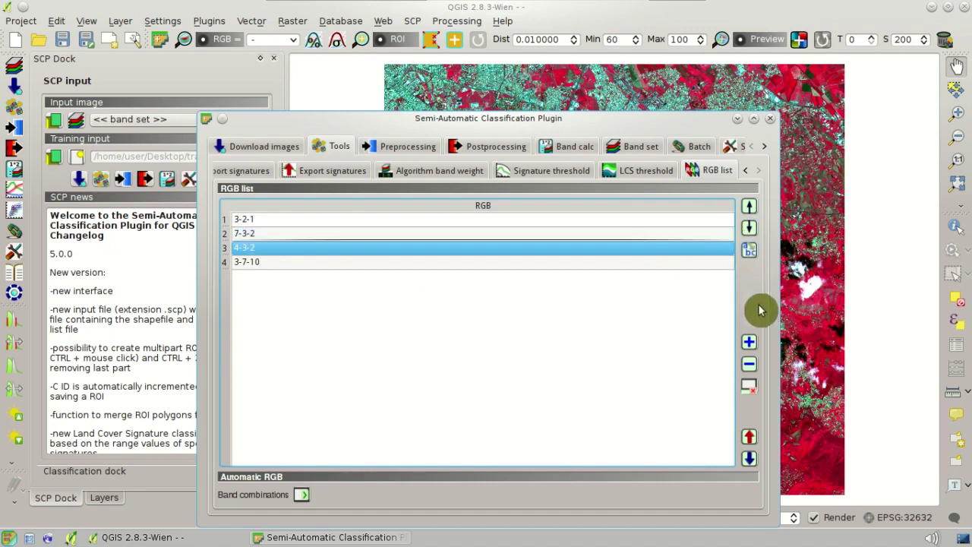
left_click(752, 368)
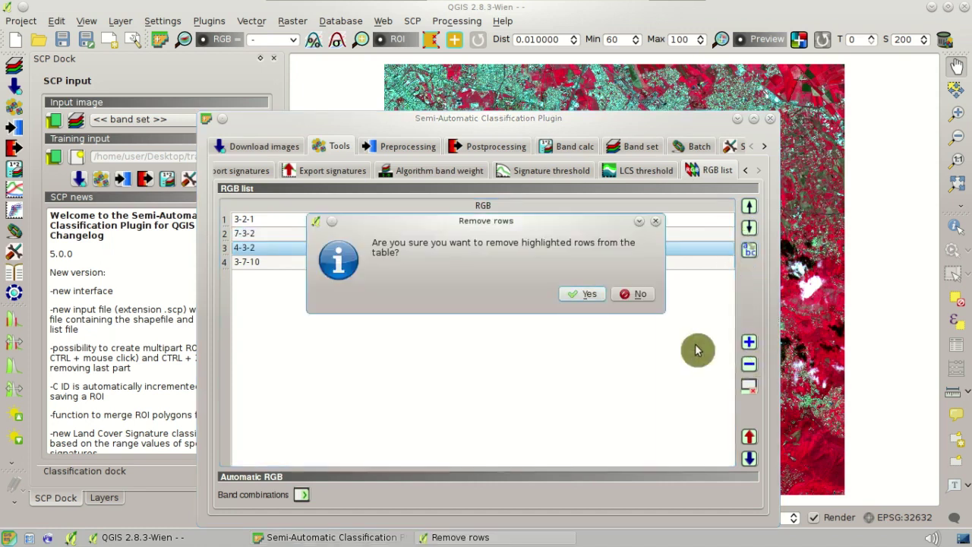
left_click(583, 297)
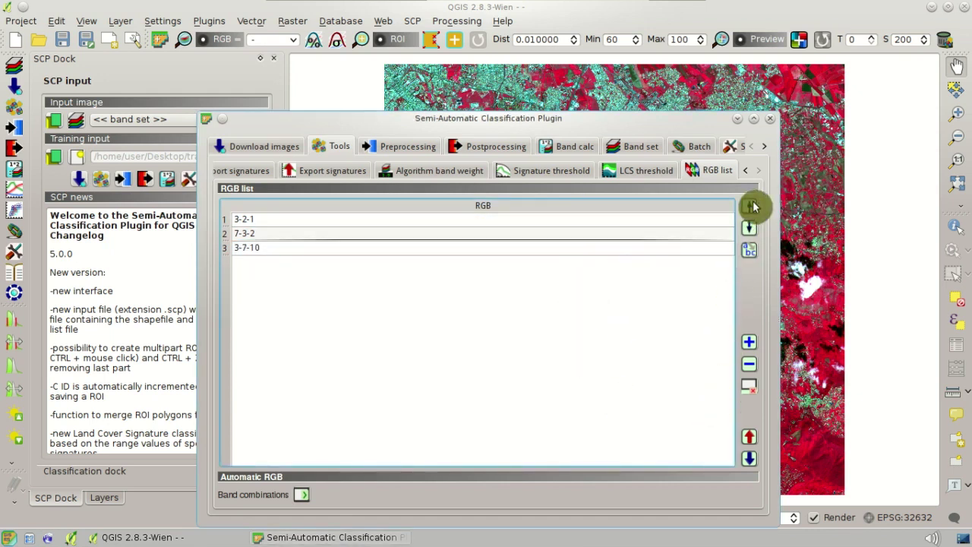
left_click(770, 119)
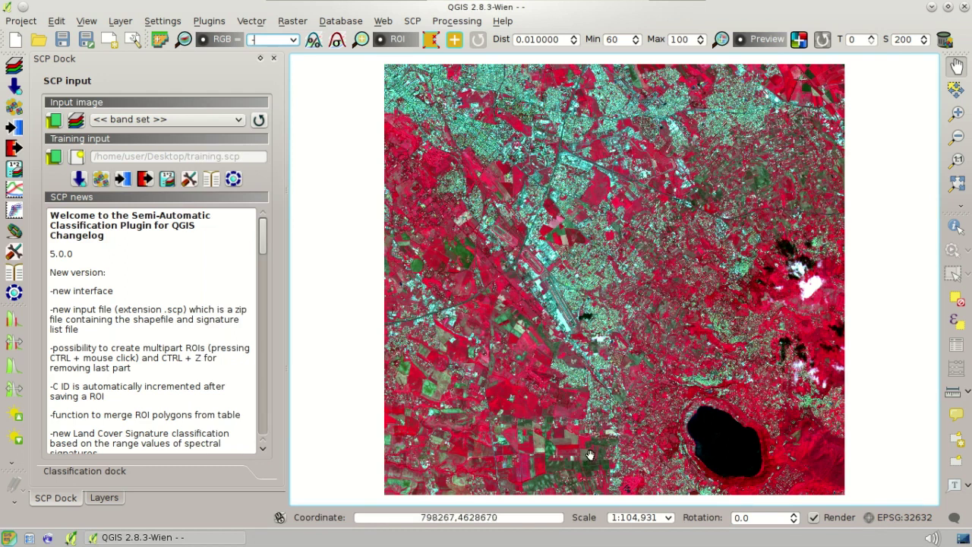
Step: Cycle the image display through the 3-2-1, 7-3-2 and 3-7-10 colour composites, ending on 3-7-10
left_click(295, 44)
left_click(286, 64)
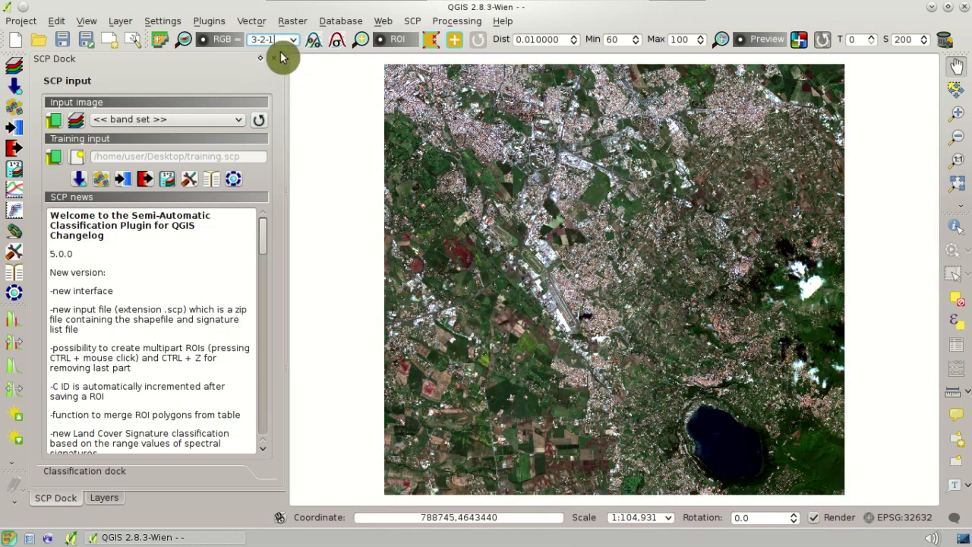
scroll(277, 41, "down", 2)
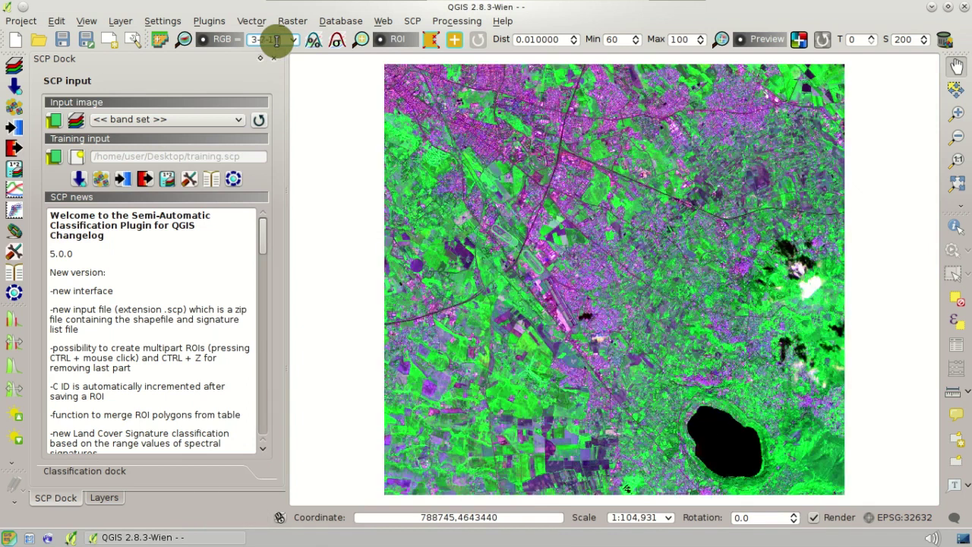
scroll(277, 41, "up", 1)
scroll(277, 40, "up", 1)
scroll(277, 40, "down", 1)
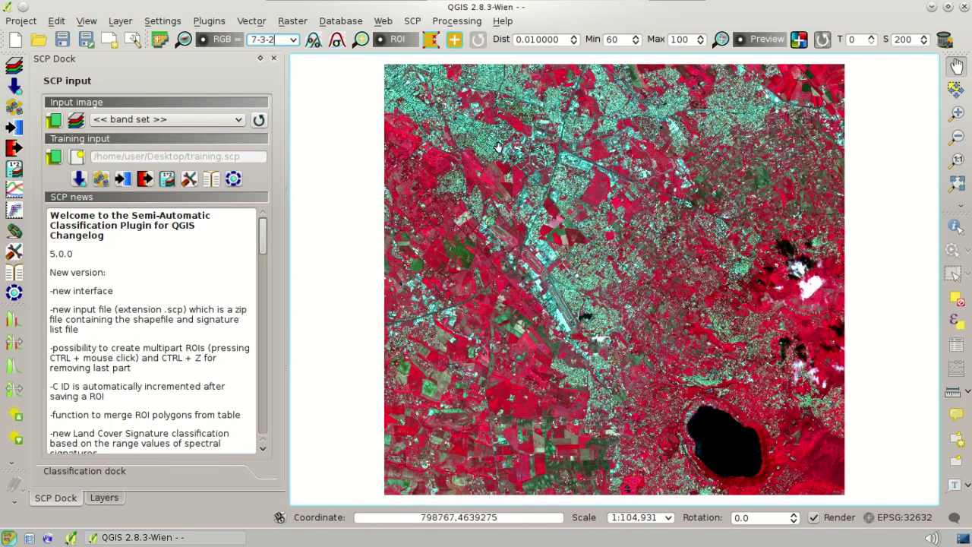
scroll(281, 39, "down", 1)
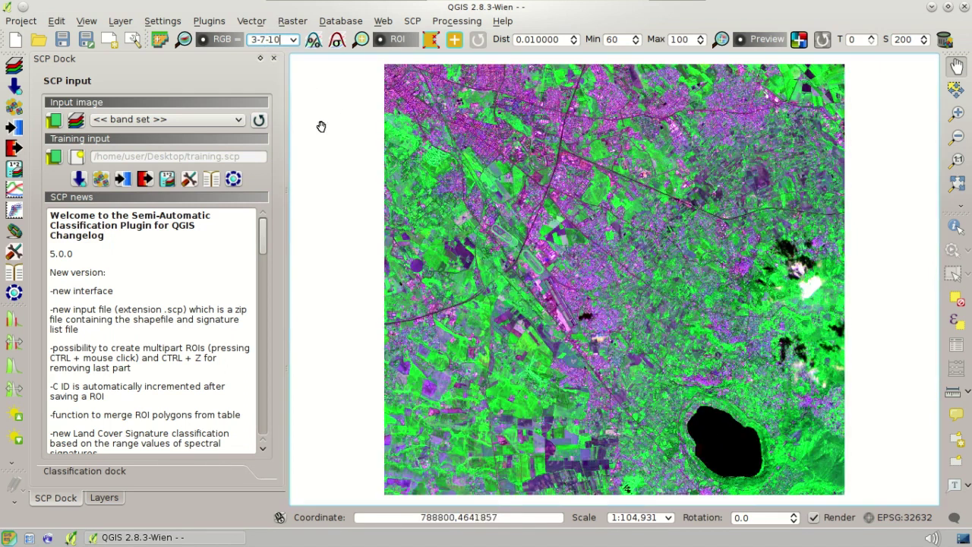
Step: Open the Classification dock and activate the region-growing ROI pointer to read NDVI values around the lake shore
left_click(97, 471)
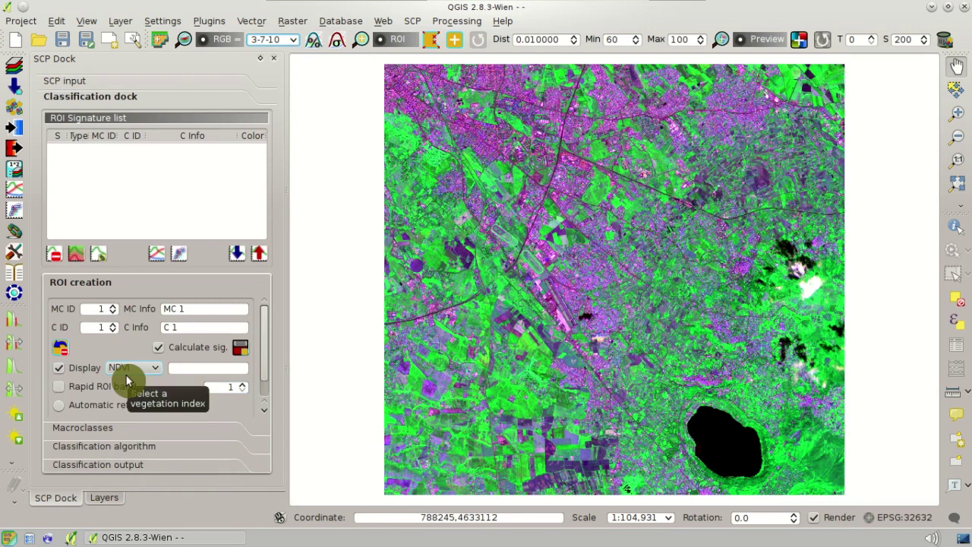
left_click(158, 370)
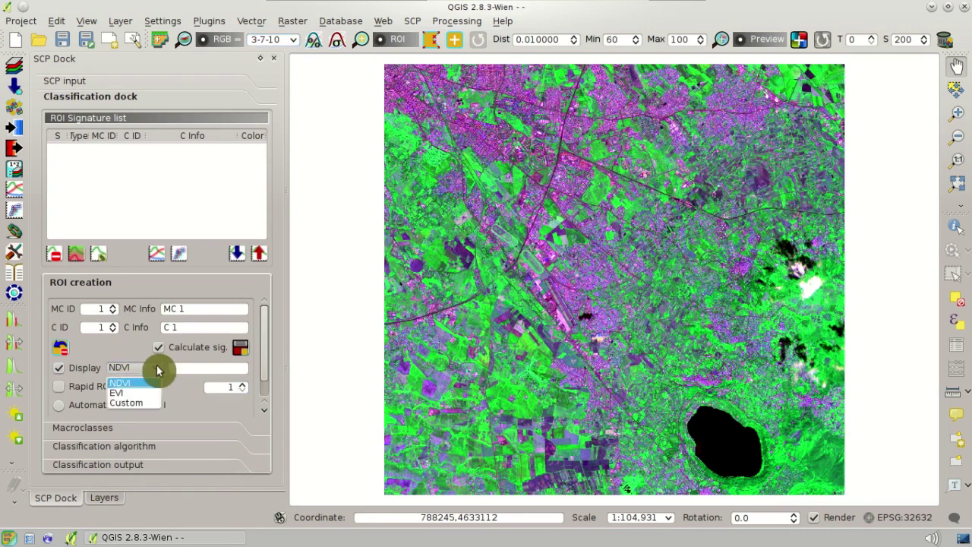
left_click(157, 370)
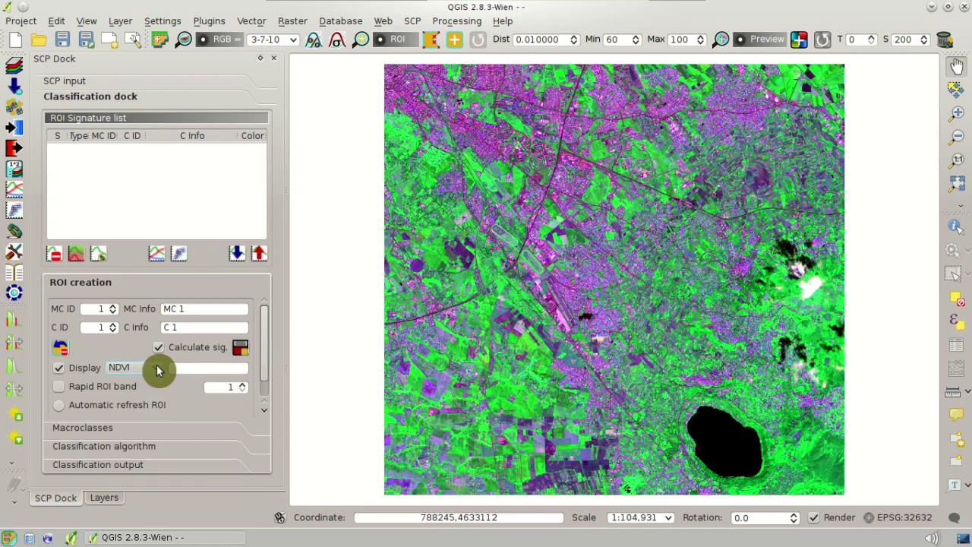
left_click(451, 44)
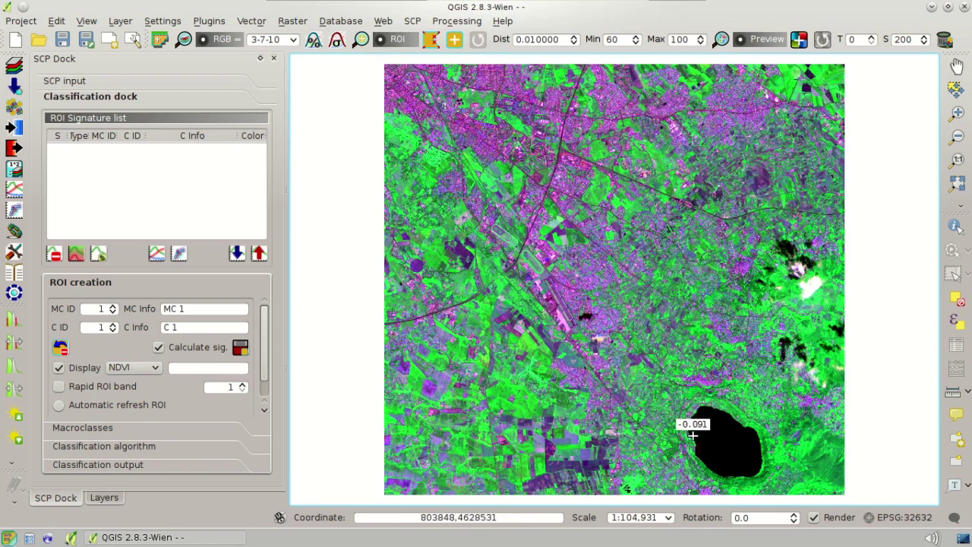
scroll(693, 436, "up", 1)
scroll(692, 435, "up", 1)
scroll(674, 417, "up", 1)
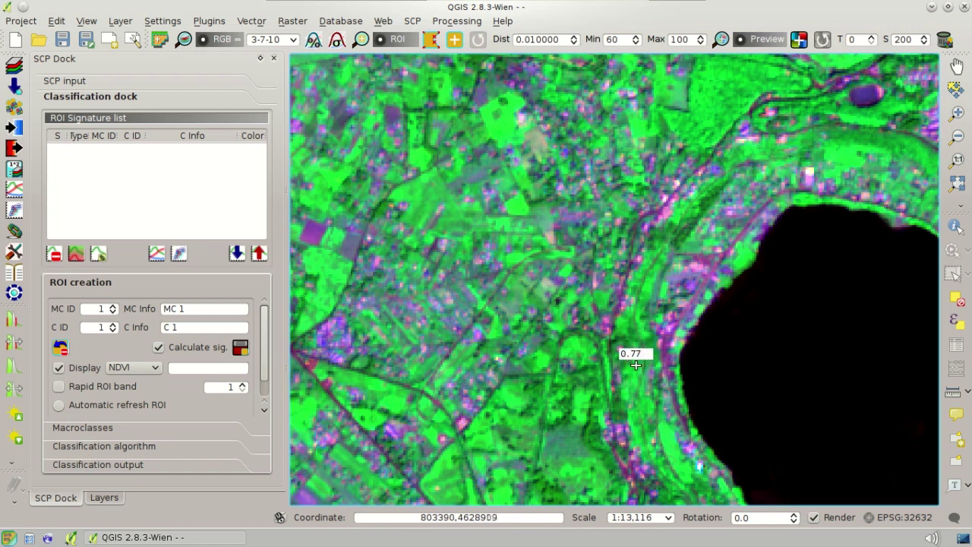
scroll(685, 392, "down", 2)
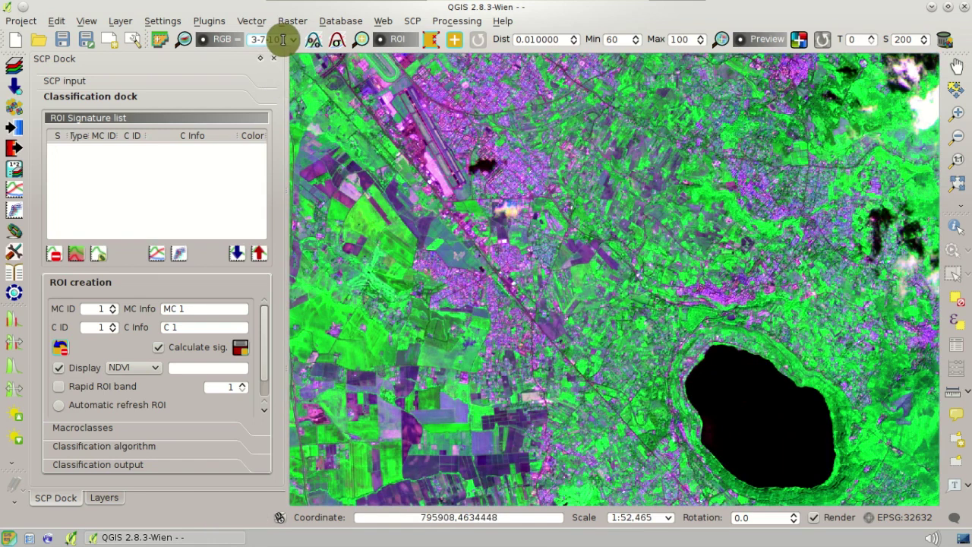
Step: Display the image as the 3-2-1 composite and try the standard deviation stretch before applying the cumulative cut stretch
scroll(281, 39, "down", 1)
scroll(282, 39, "up", 1)
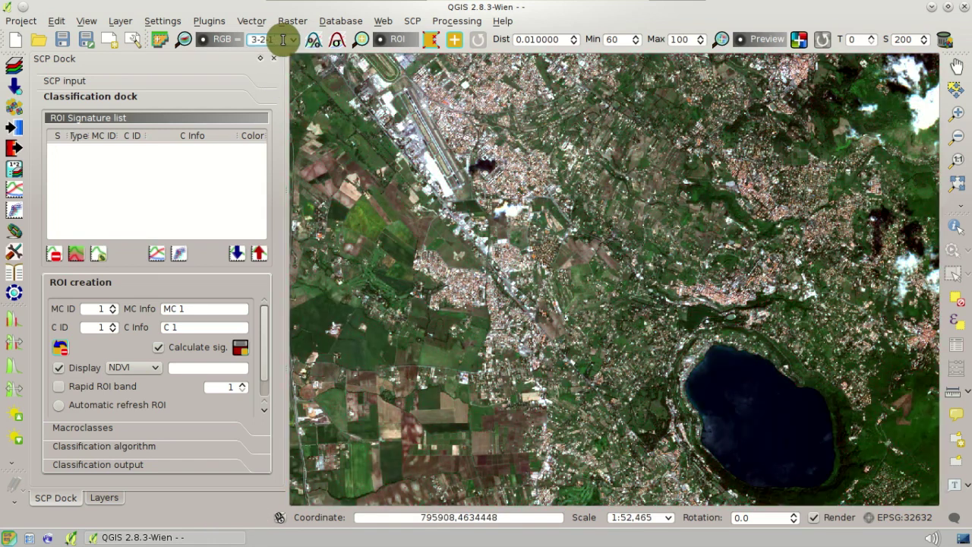
left_click(337, 41)
left_click(316, 40)
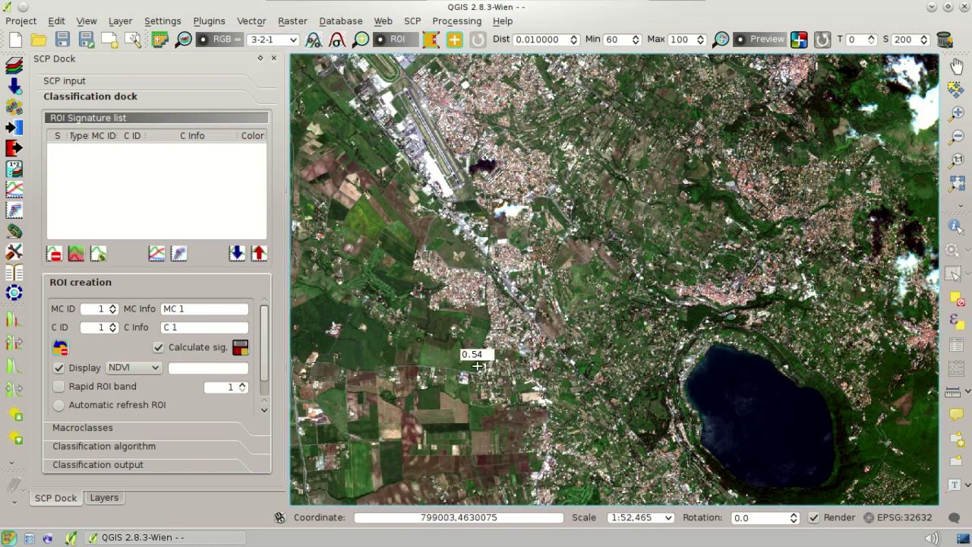
Step: Grow an ROI from a seed pixel inside the lake and regrow it with a spectral distance of 0.02
scroll(763, 478, "up", 1)
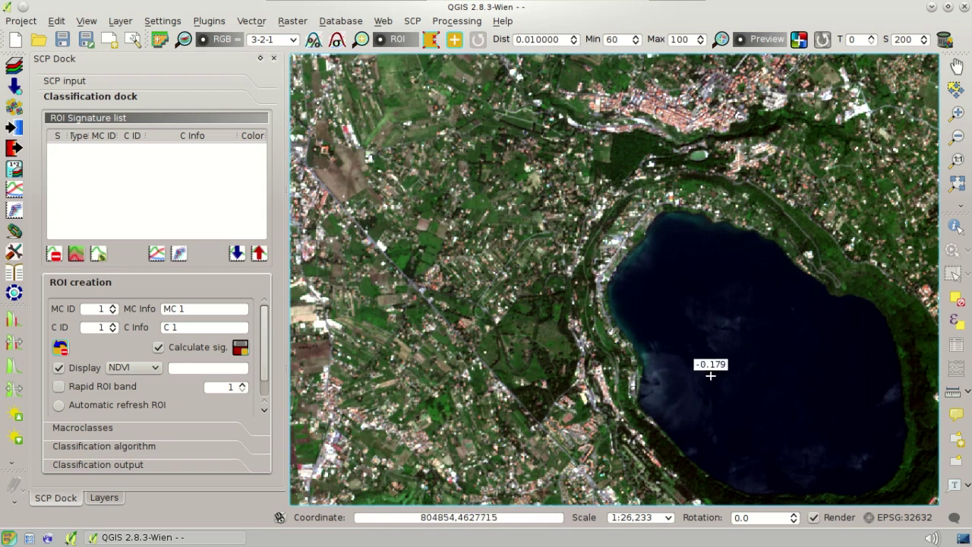
left_click(455, 43)
left_click(712, 311)
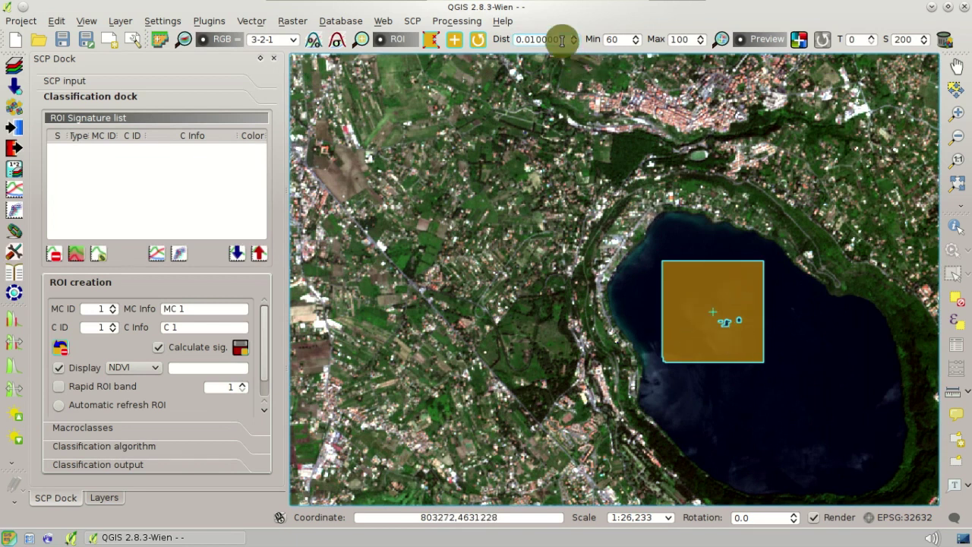
left_click_drag(568, 38, 532, 38)
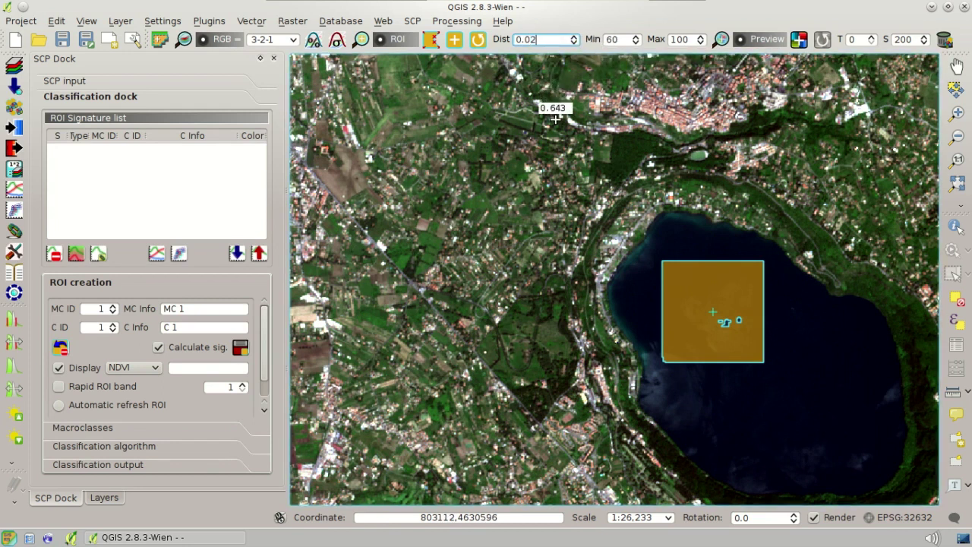
left_click(477, 42)
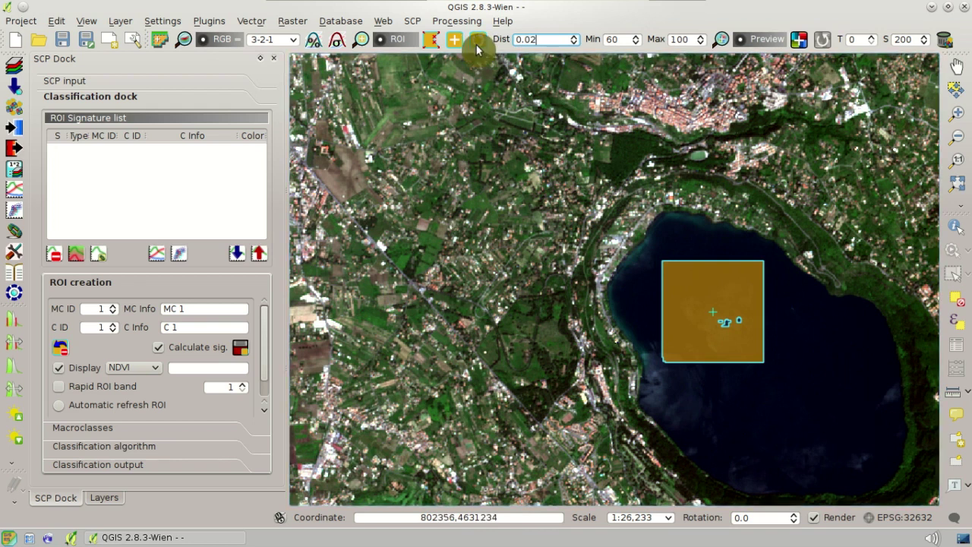
left_click(477, 45)
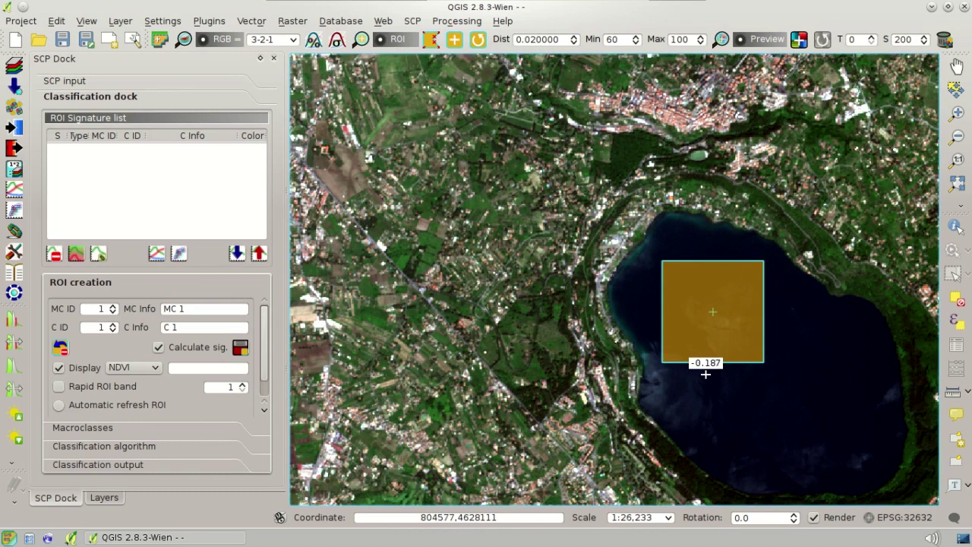
Step: Name the ROI's macroclass Water and its class Lake, and save the ROI with its calculated signature
left_click(198, 308)
left_click_drag(197, 308, 156, 333)
type("Water")
key("Tab")
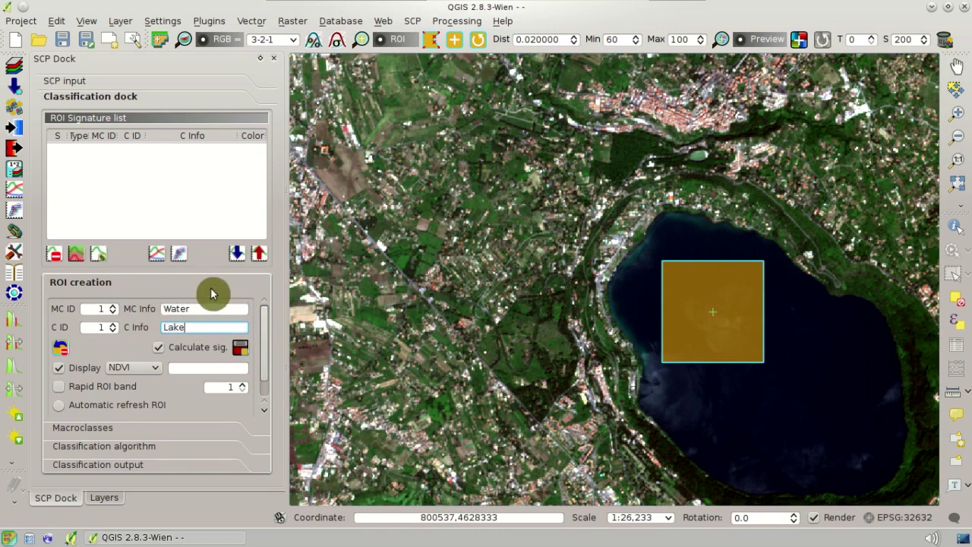
type("Lake")
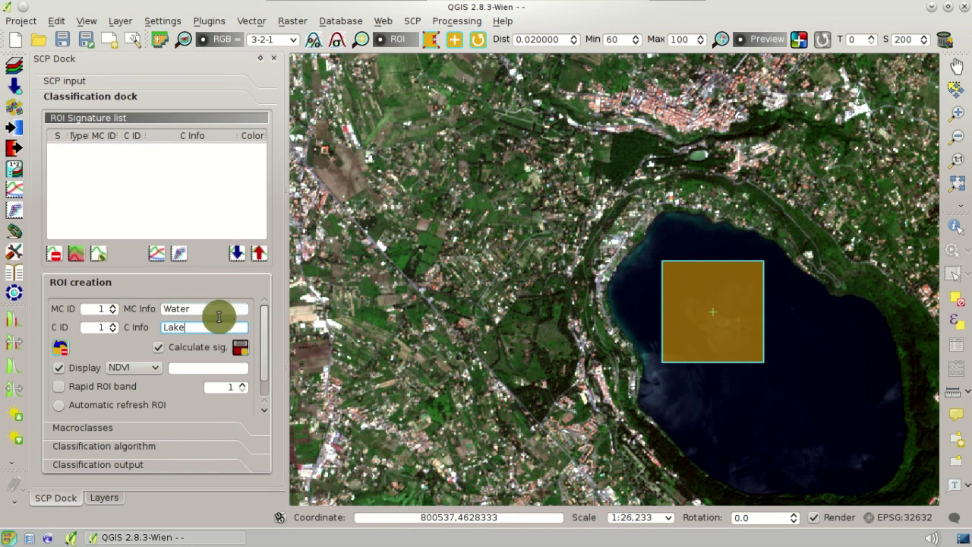
left_click(240, 350)
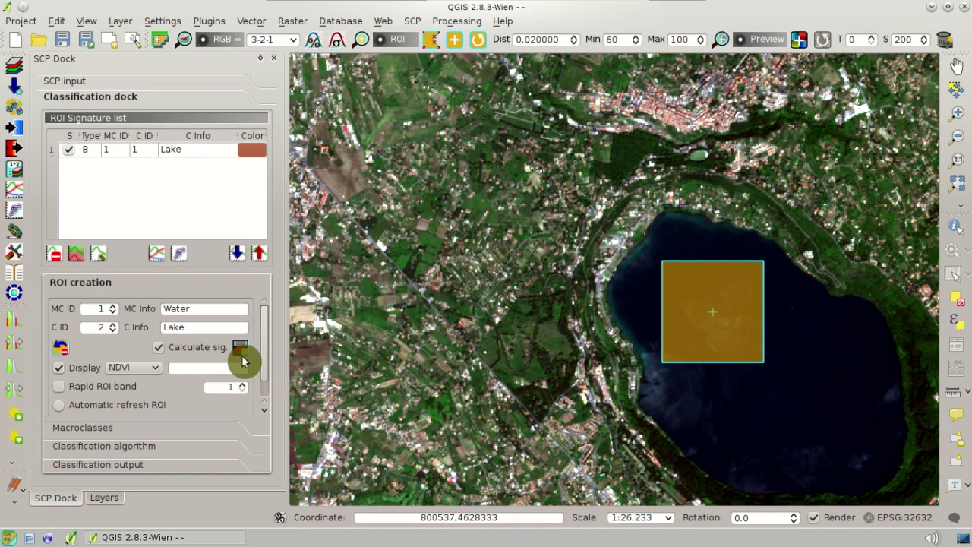
Step: Set the Lake signature's colour to blue, #0000FF, in the ROI signature list
double_click(249, 155)
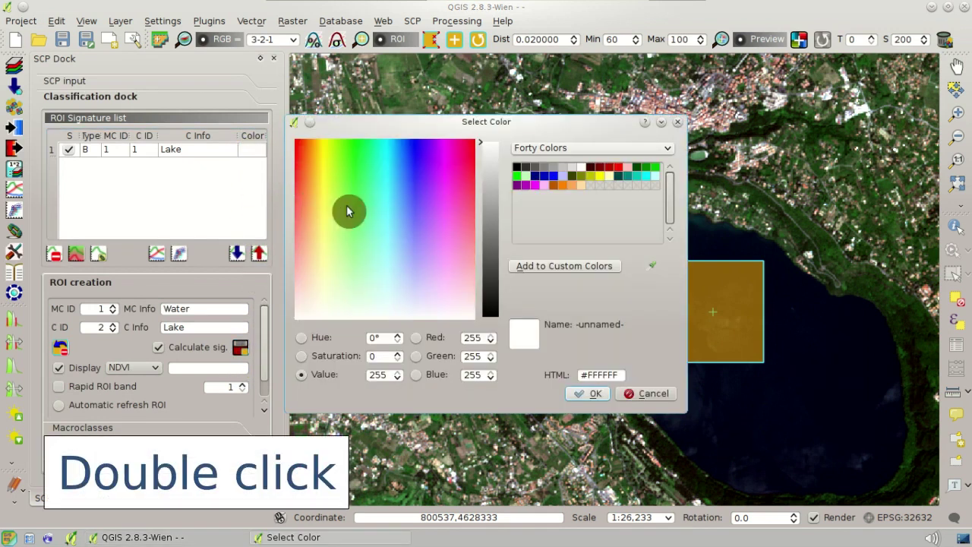
left_click(555, 178)
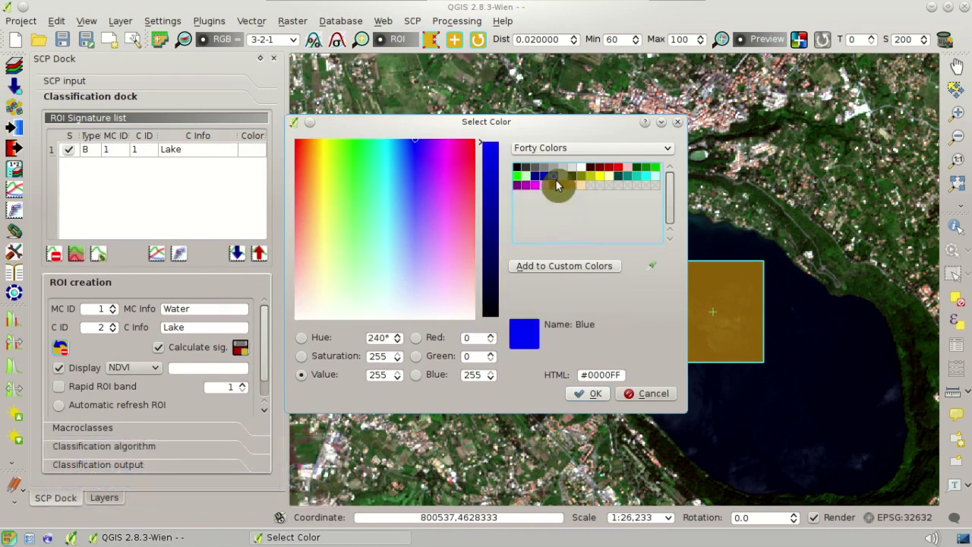
left_click(581, 398)
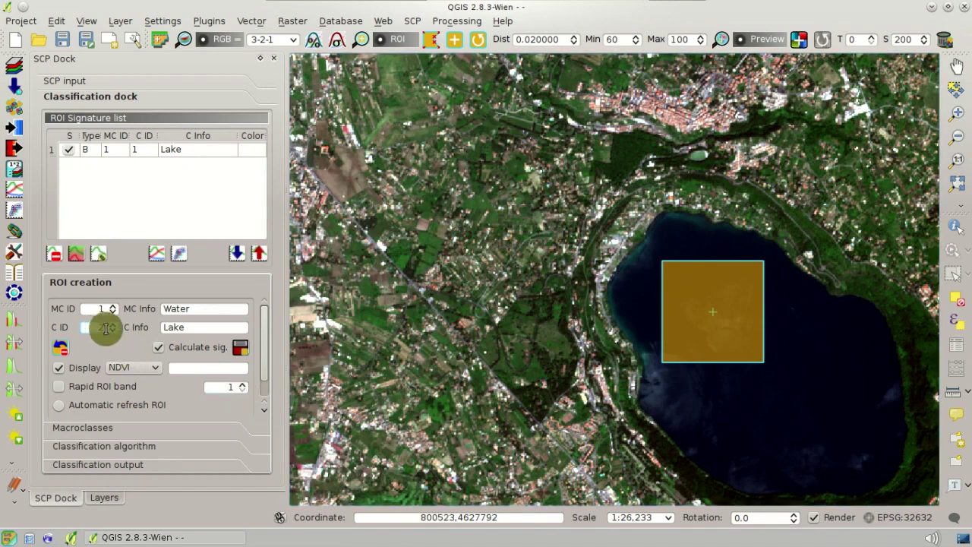
Step: Open the macroclass list and set the Water macroclass colour to dark blue, #0000C0
left_click(156, 429)
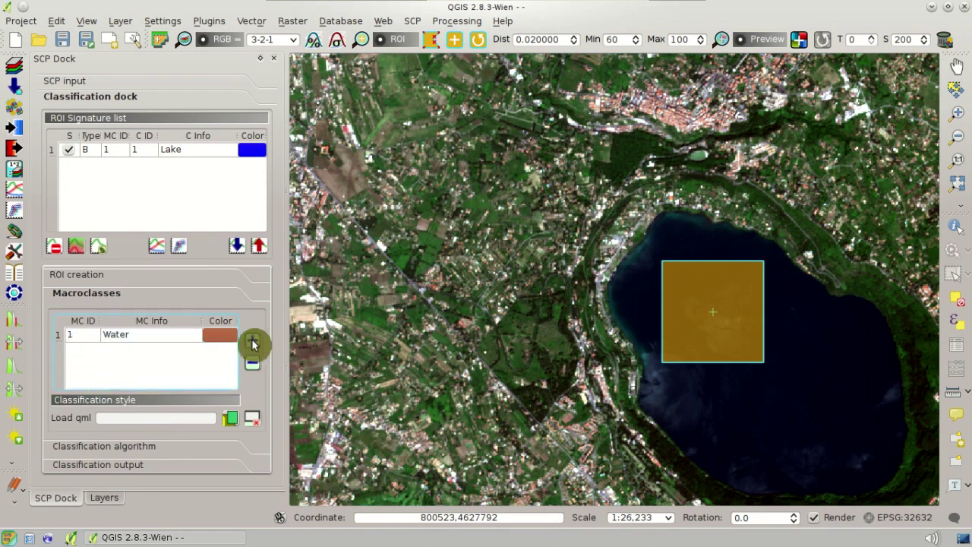
double_click(229, 338)
left_click(542, 186)
left_click(543, 267)
left_click(586, 393)
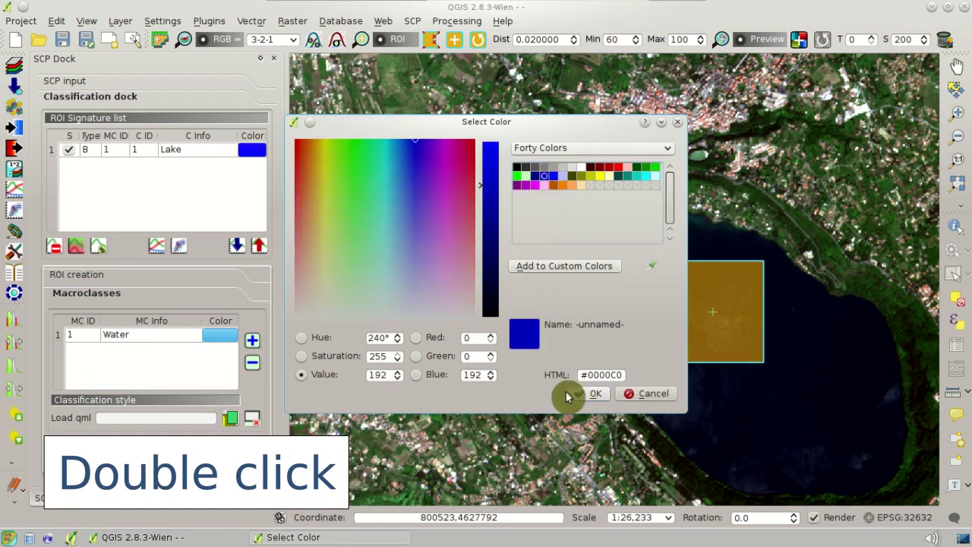
Step: Stretch the image display over the industrial area beside the racetrack by standard deviation, then by cumulative cut
scroll(602, 350, "down", 1)
scroll(602, 351, "down", 2)
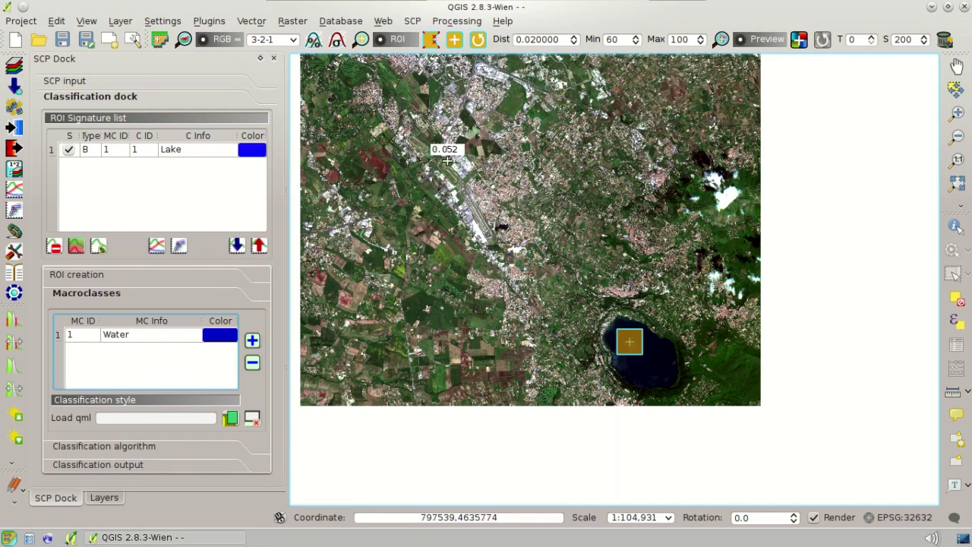
scroll(448, 158, "up", 2)
scroll(499, 159, "up", 1)
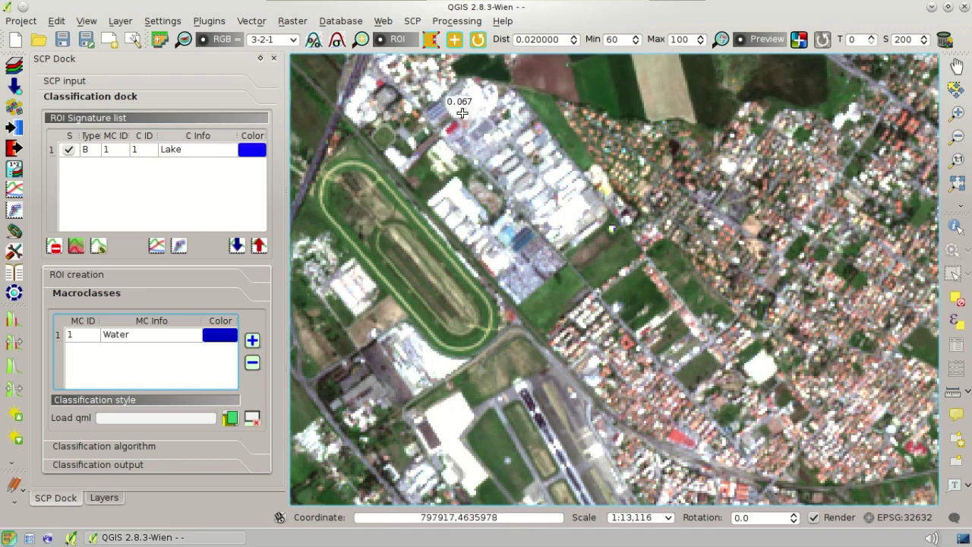
left_click(332, 44)
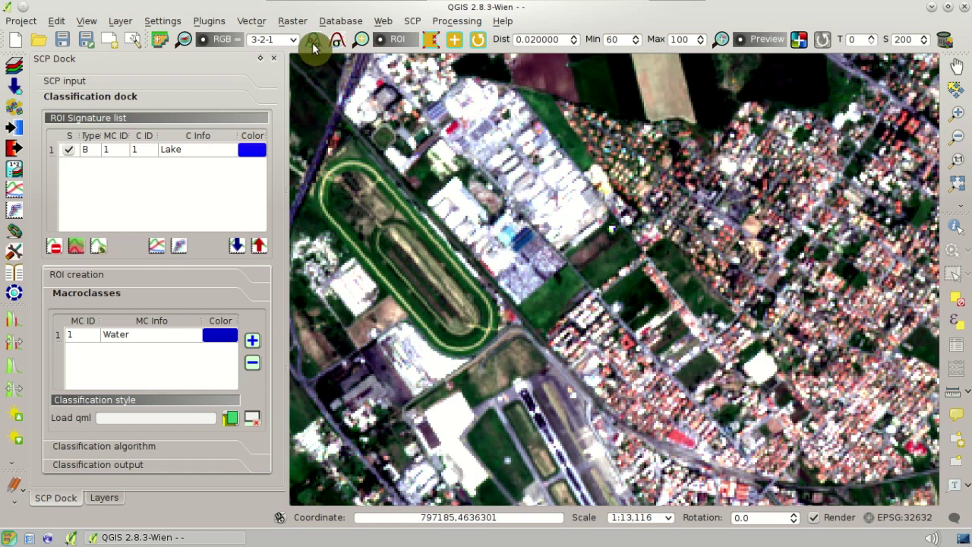
left_click(313, 43)
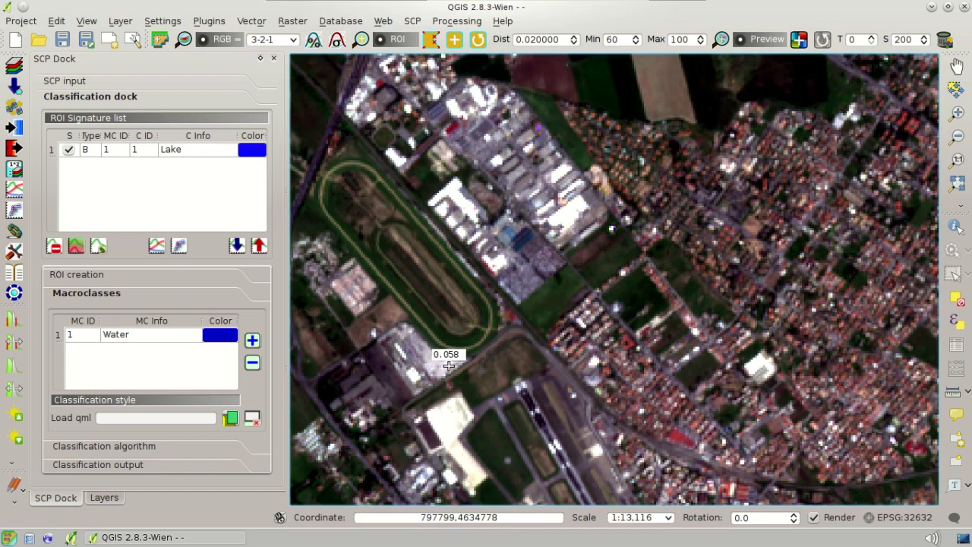
Step: Grow an ROI from a seed pixel on the large white industrial roof and regrow it with a distance of 0.07
left_click(455, 42)
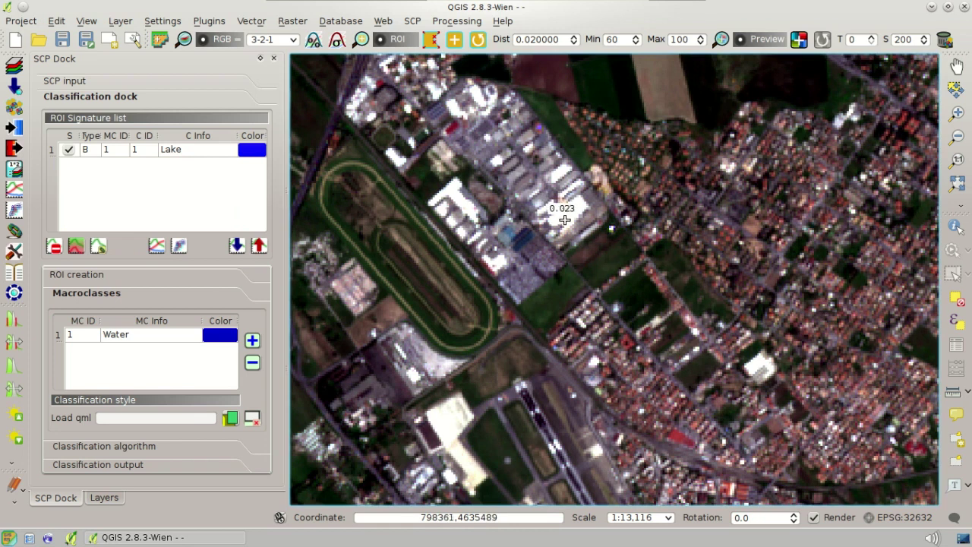
left_click(566, 219)
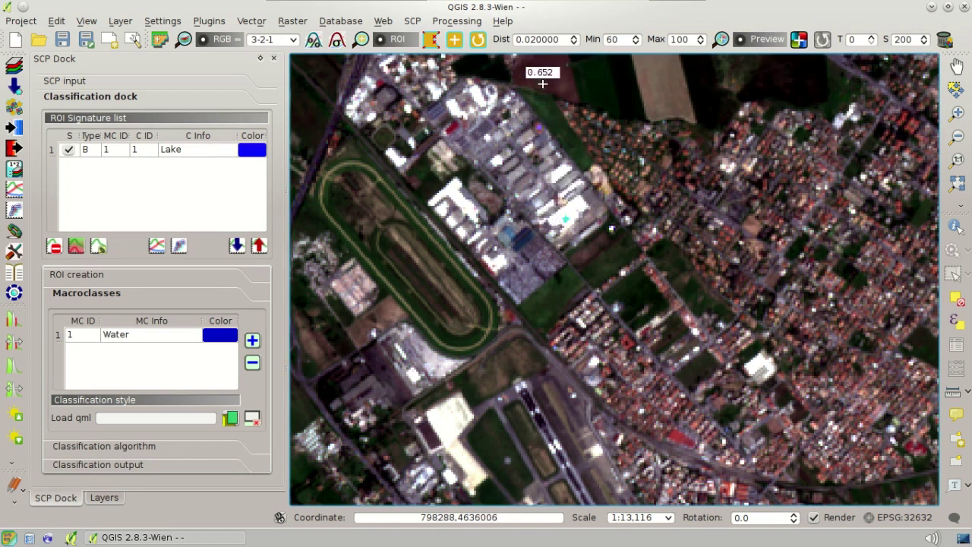
left_click_drag(532, 39, 553, 42)
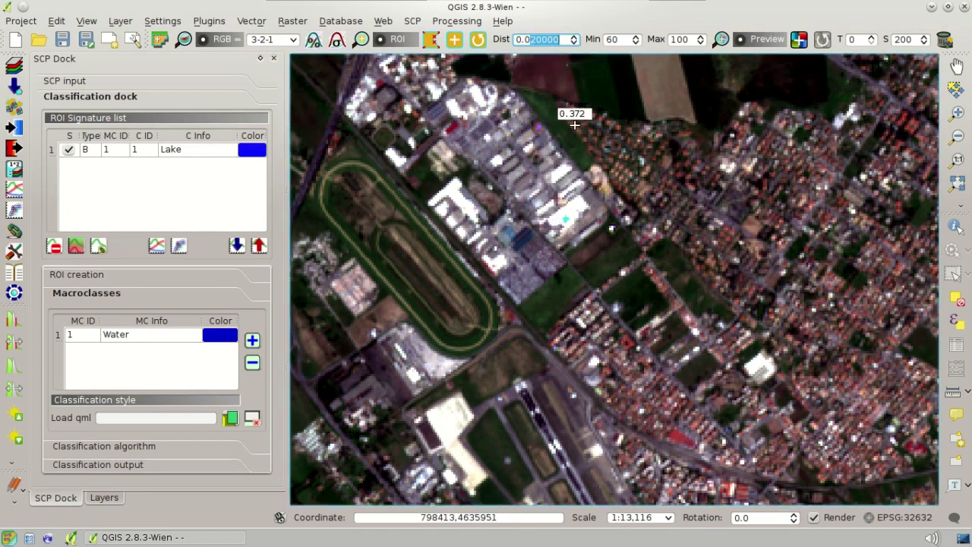
type("7")
left_click(478, 39)
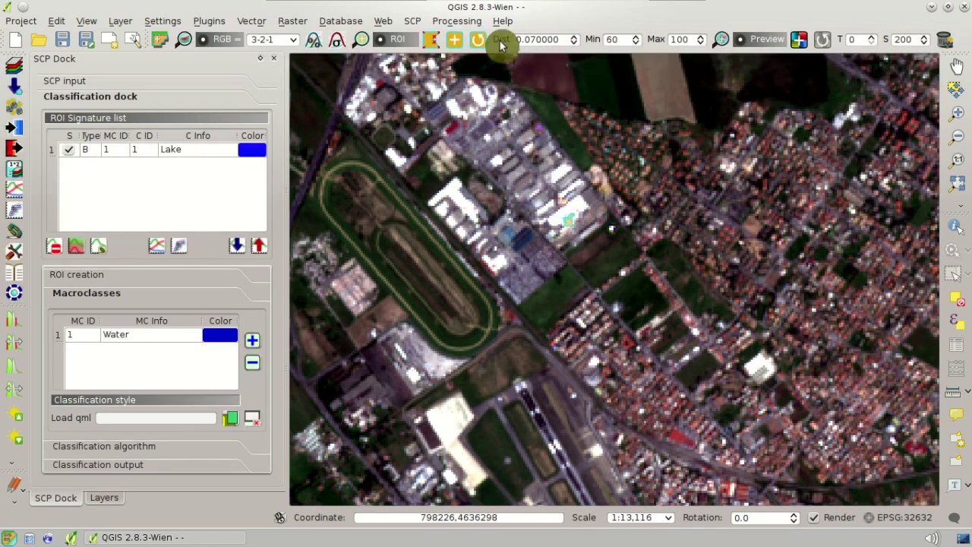
Step: Regrow the ROI on the white roof with spectral distances of 0.1 and 0.2
left_click_drag(521, 38, 575, 39)
type("0.1")
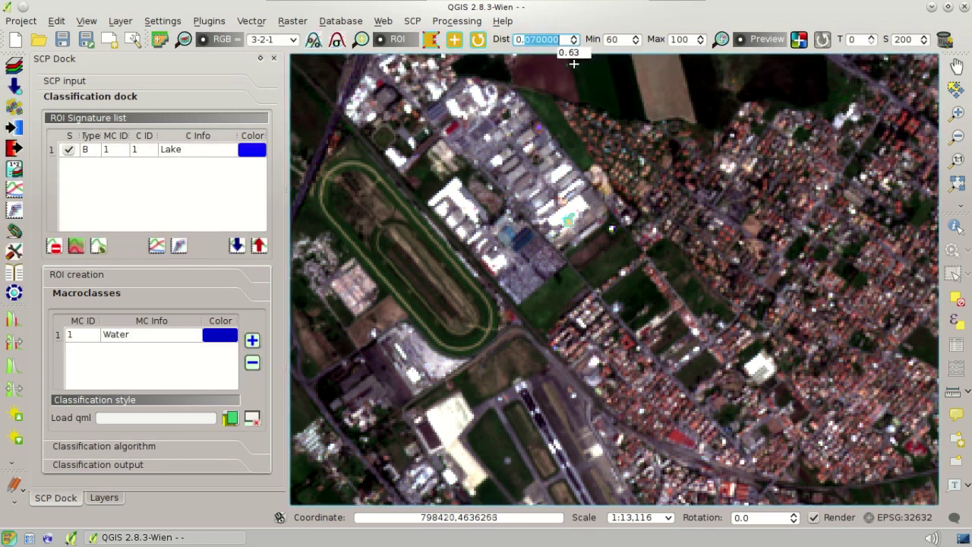
left_click(480, 40)
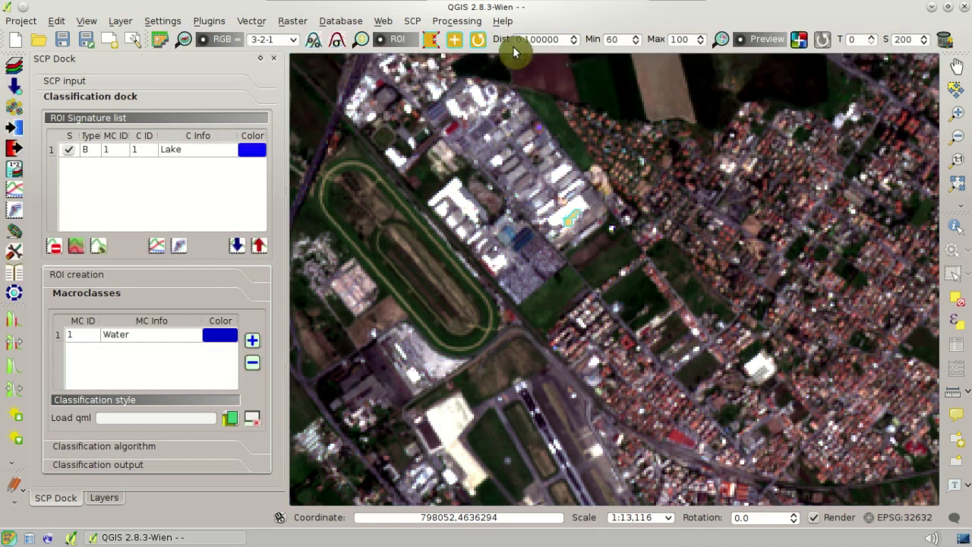
left_click_drag(521, 39, 584, 39)
type("0.2")
left_click(475, 43)
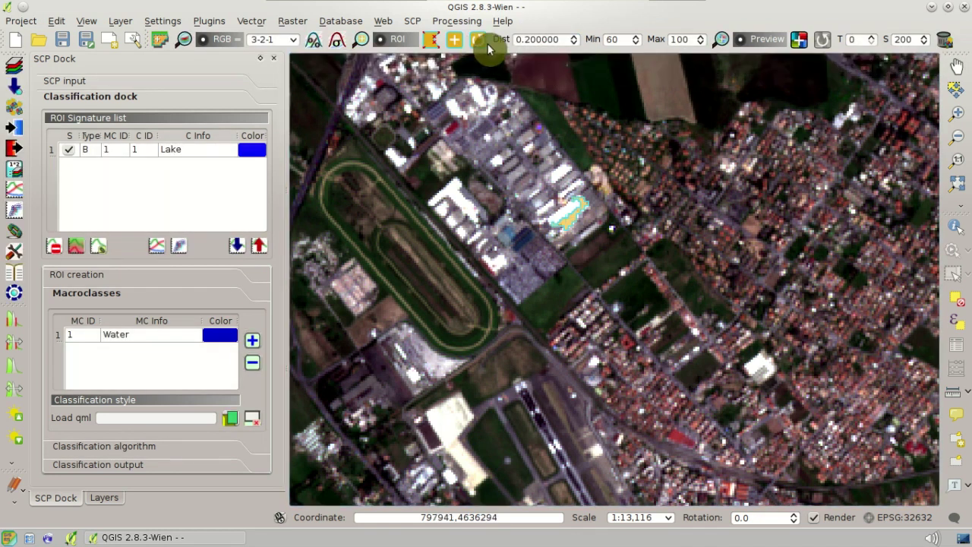
Step: Set the spectral distance to 0.3, regrow the ROI, and grow a replacement from a new seed pixel on the white roof
left_click_drag(521, 39, 586, 39)
type("0.3")
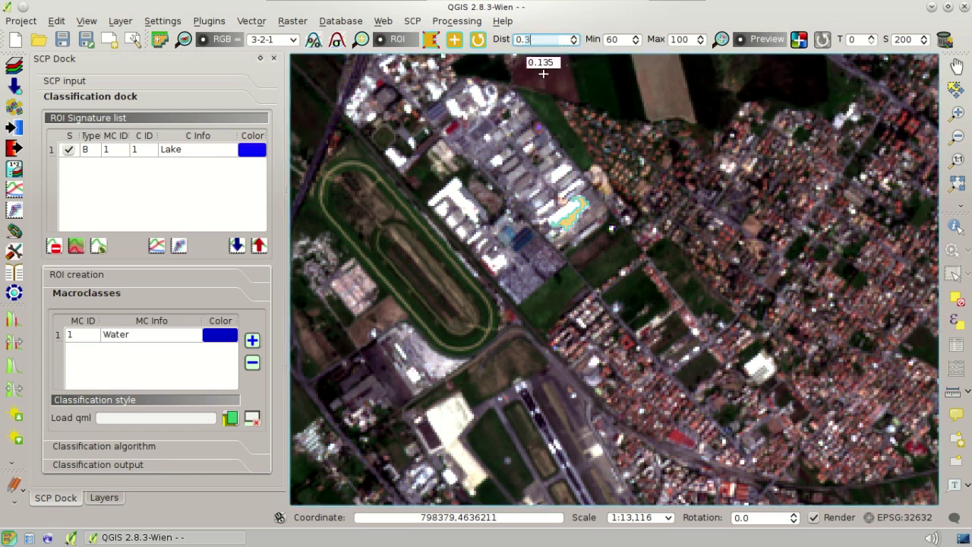
left_click(479, 46)
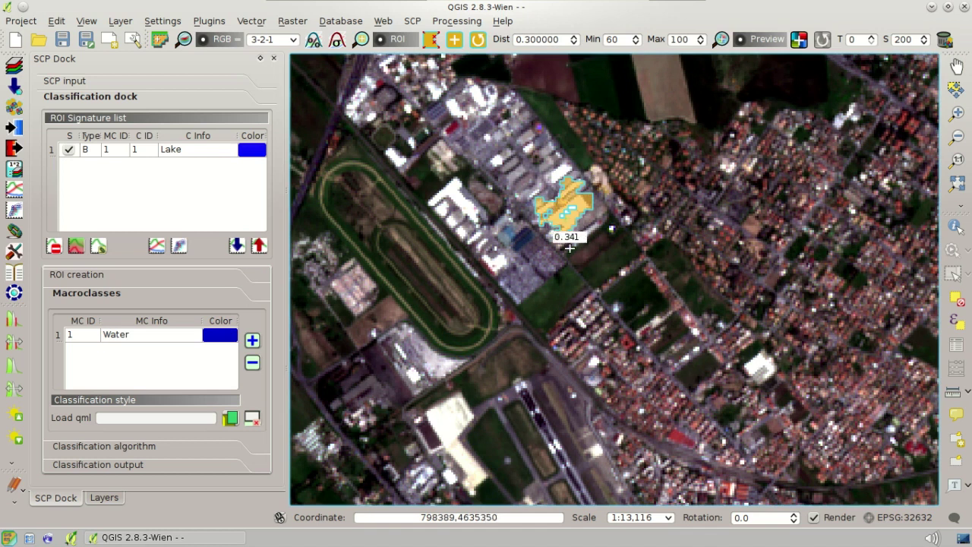
left_click(564, 206)
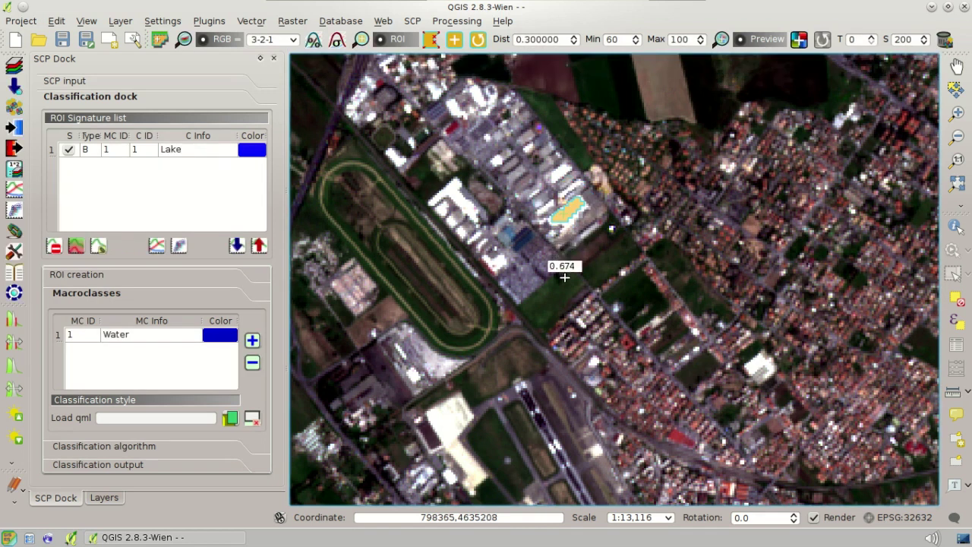
Step: Draw a polygon ROI around the industrial buildings and save its signature under macroclass 2 "Built-up" with class info "Buildings"
left_click(431, 40)
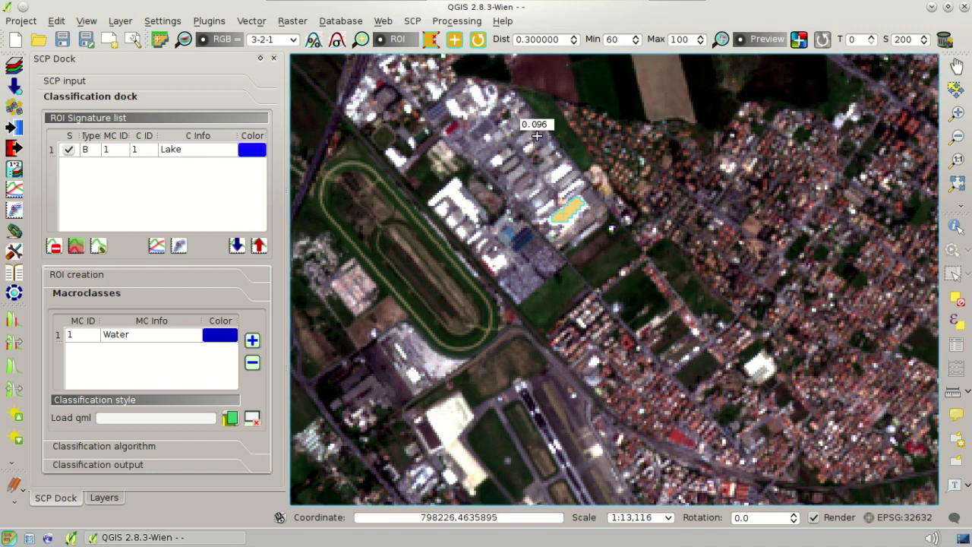
left_click(541, 233)
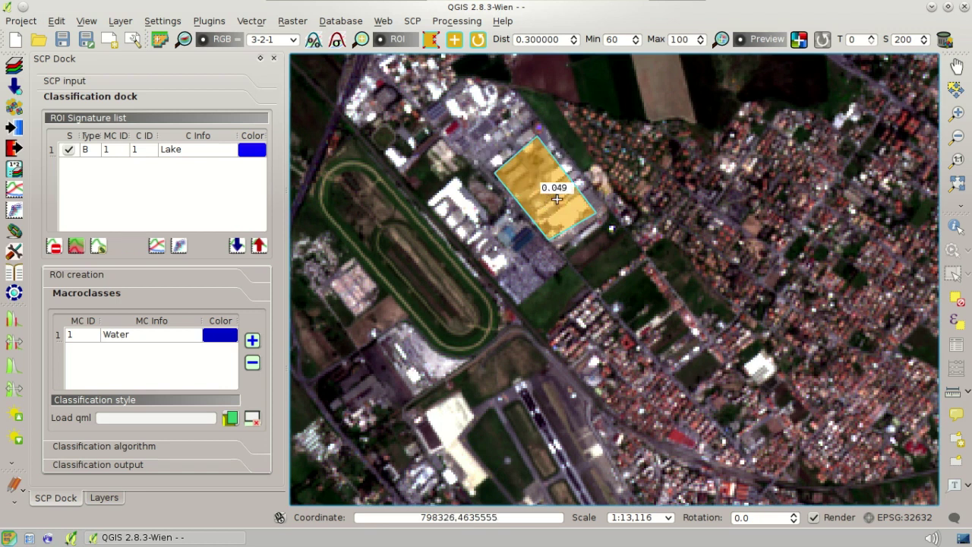
left_click(227, 278)
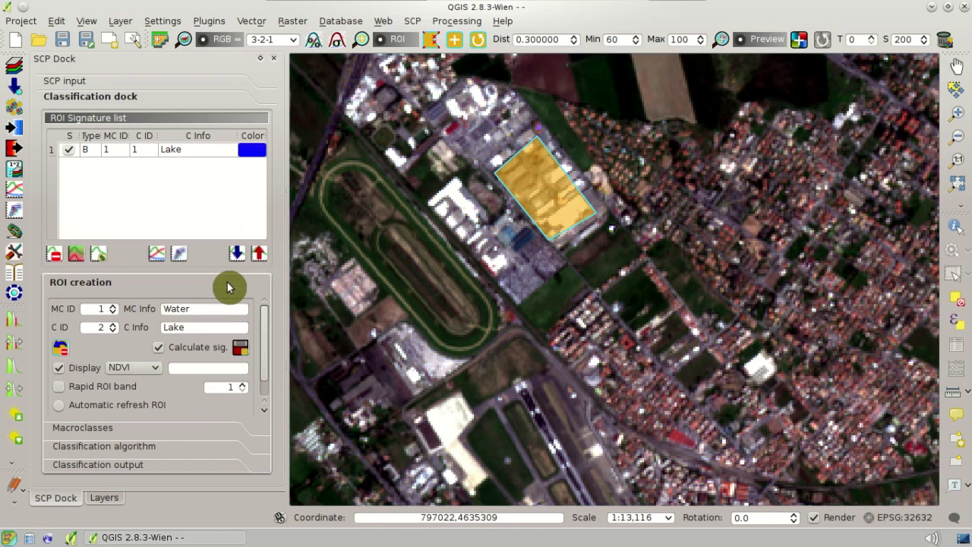
left_click_drag(219, 307, 133, 300)
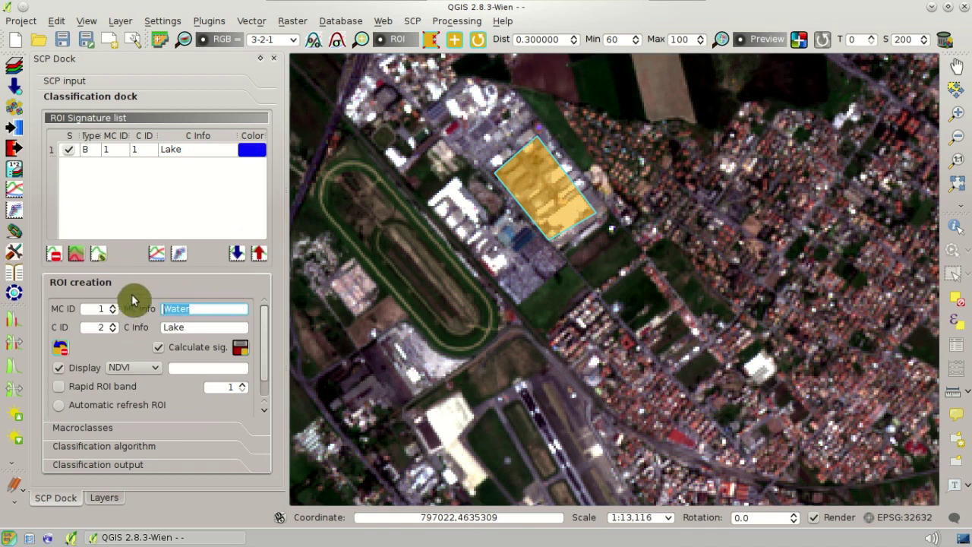
type("Buil")
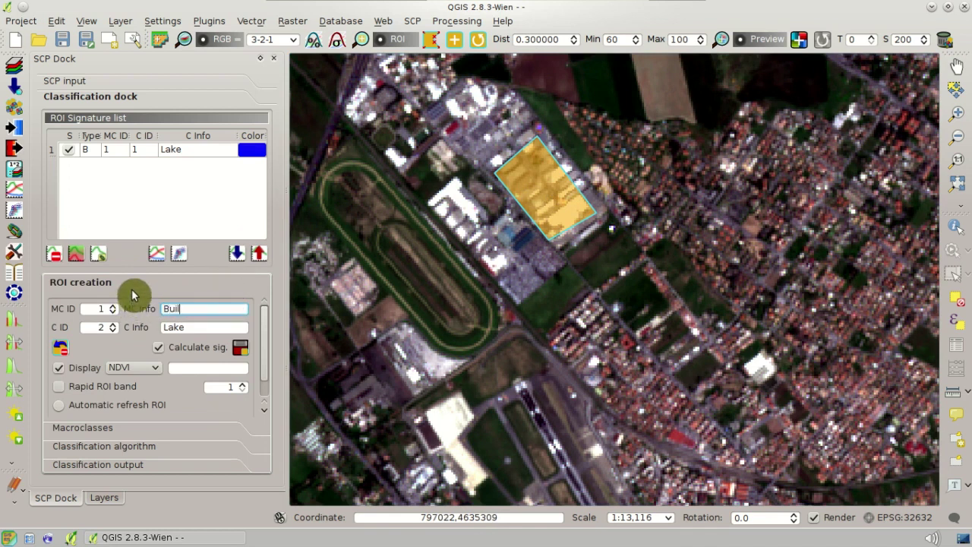
type("t-up")
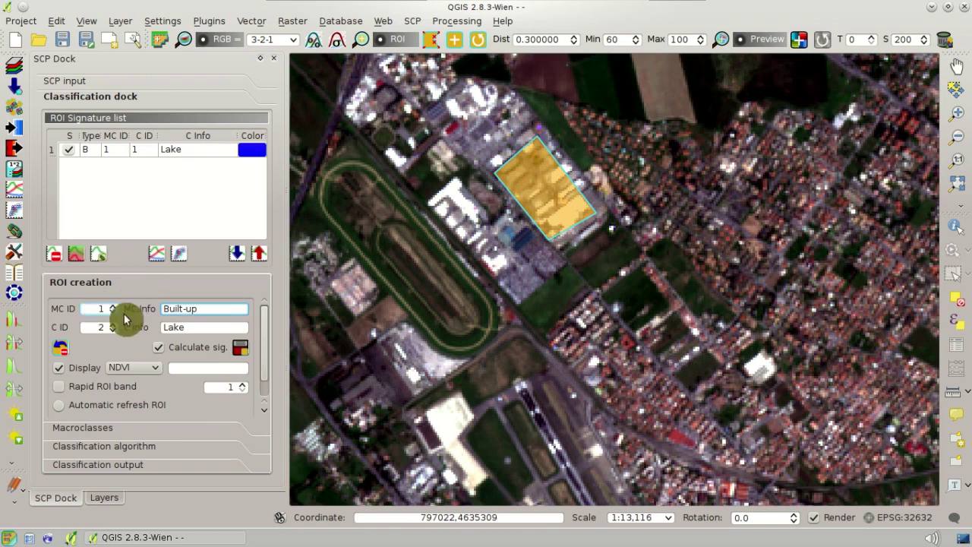
left_click(99, 307)
type("2")
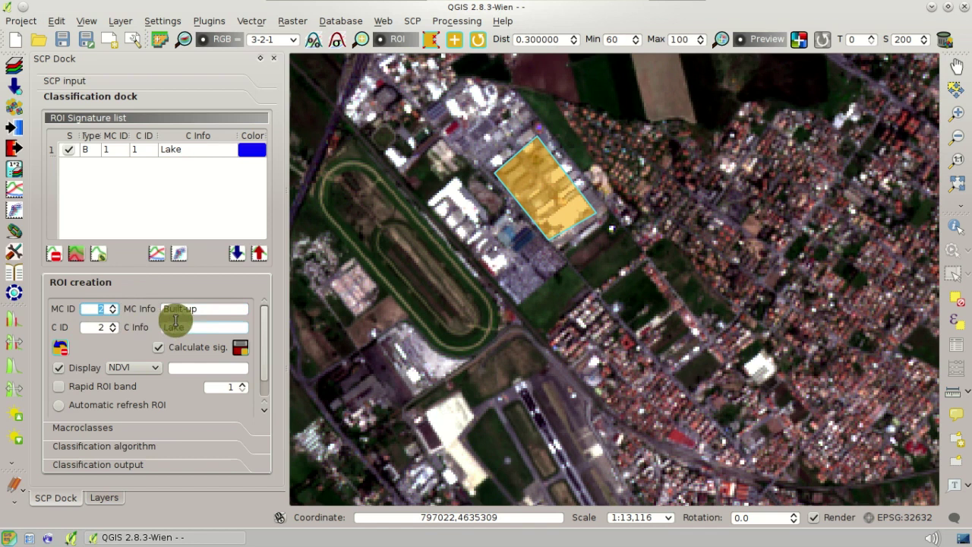
double_click(209, 325)
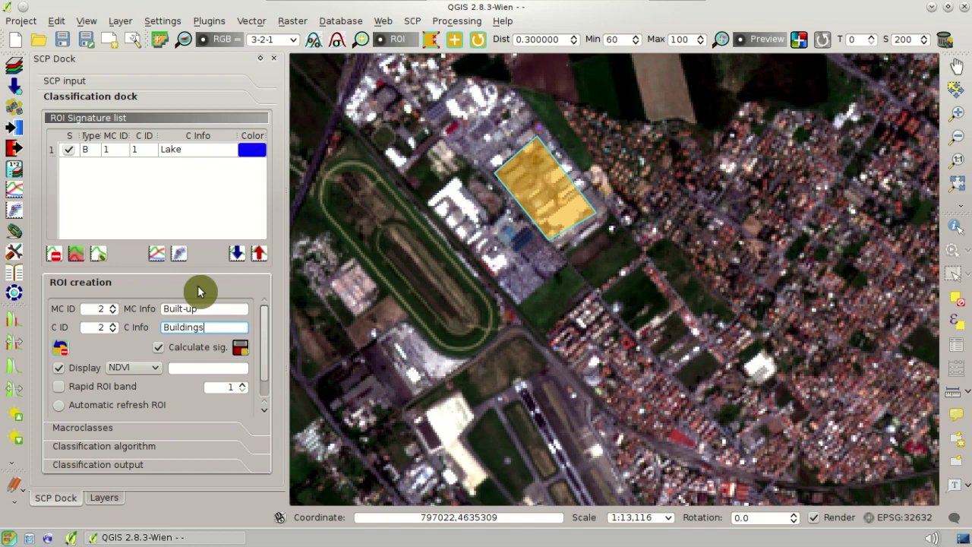
left_click(245, 352)
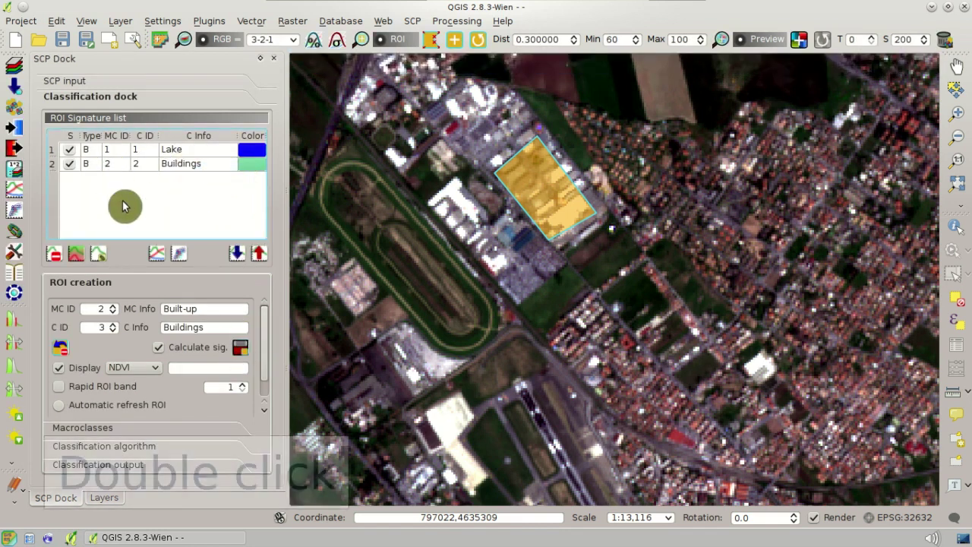
Step: Set the color of the Buildings signature in the ROI signature list to Red
double_click(251, 169)
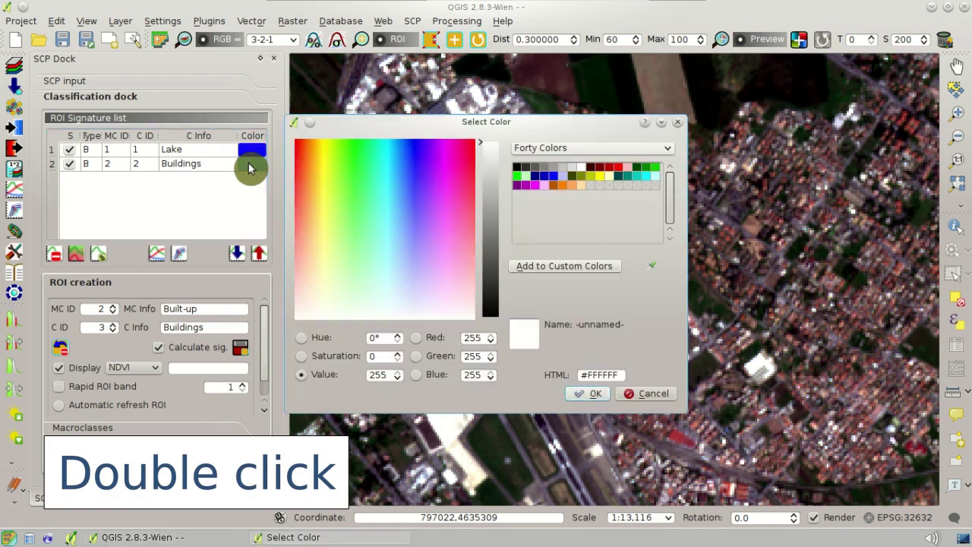
left_click(623, 164)
left_click(620, 166)
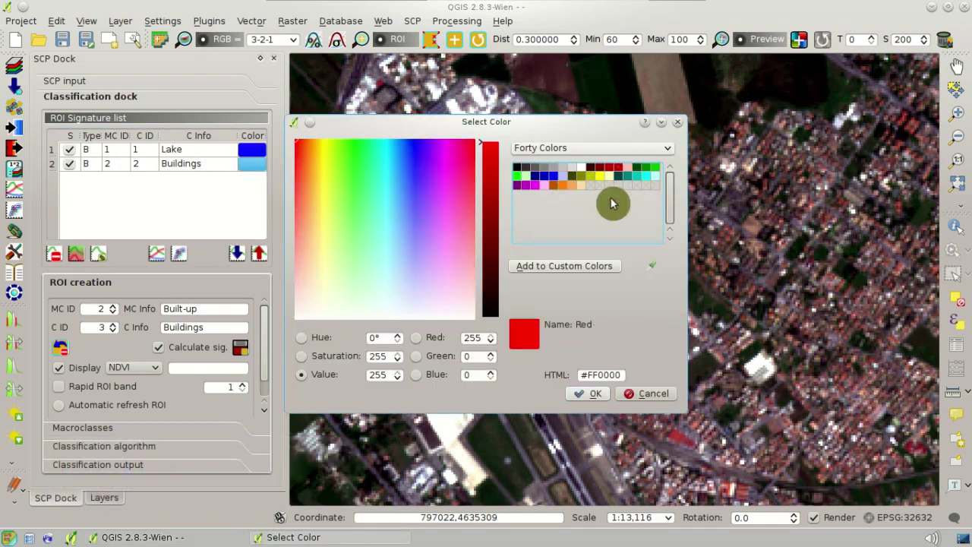
left_click(595, 393)
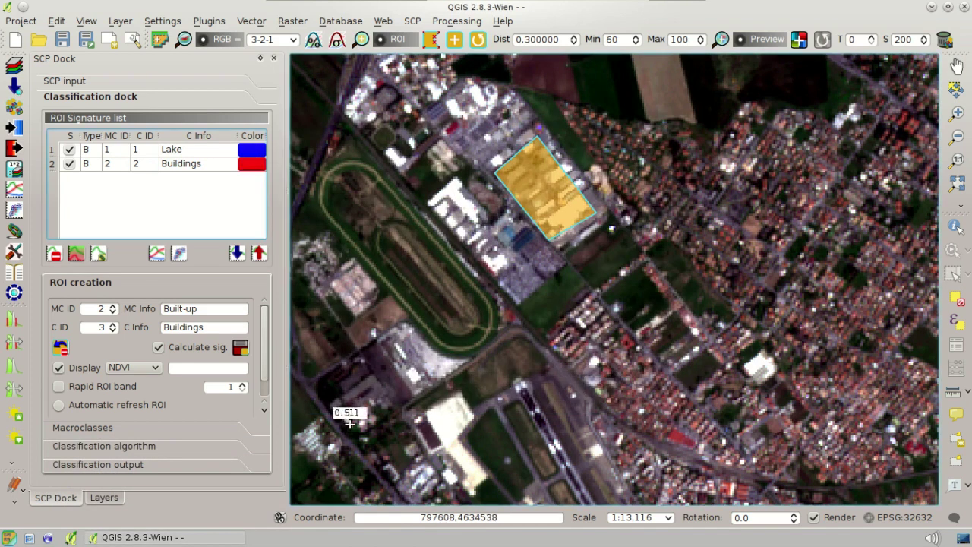
Step: Set the color of the Built-up macroclass to Red
left_click(209, 423)
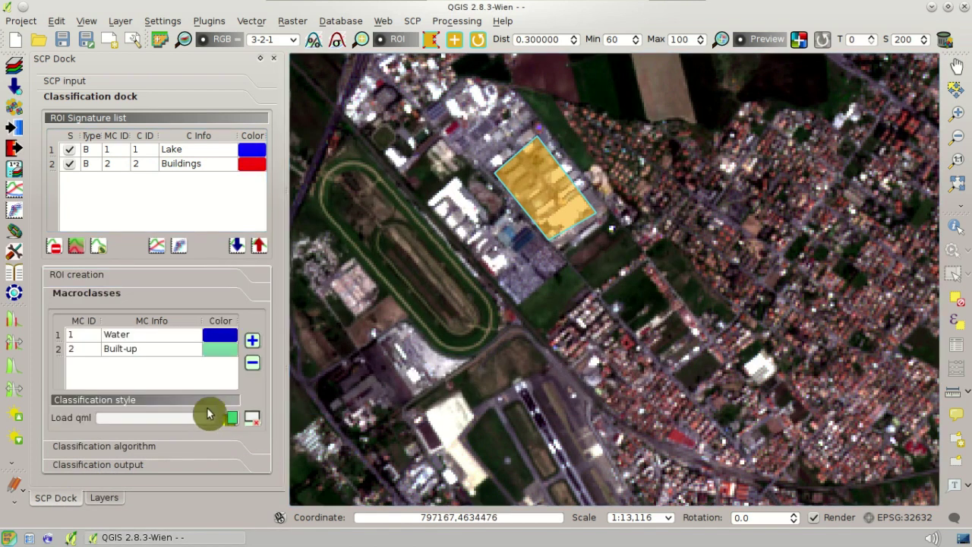
double_click(213, 353)
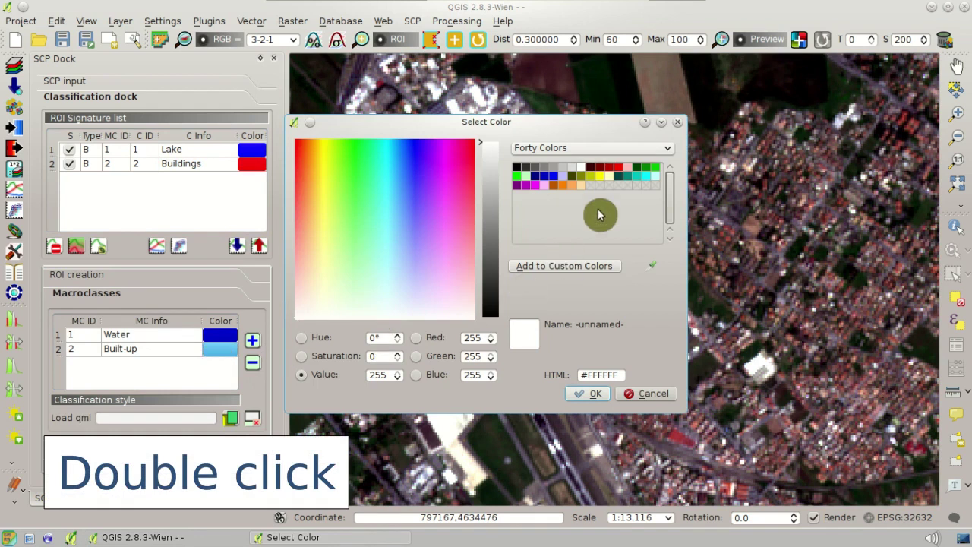
left_click(617, 167)
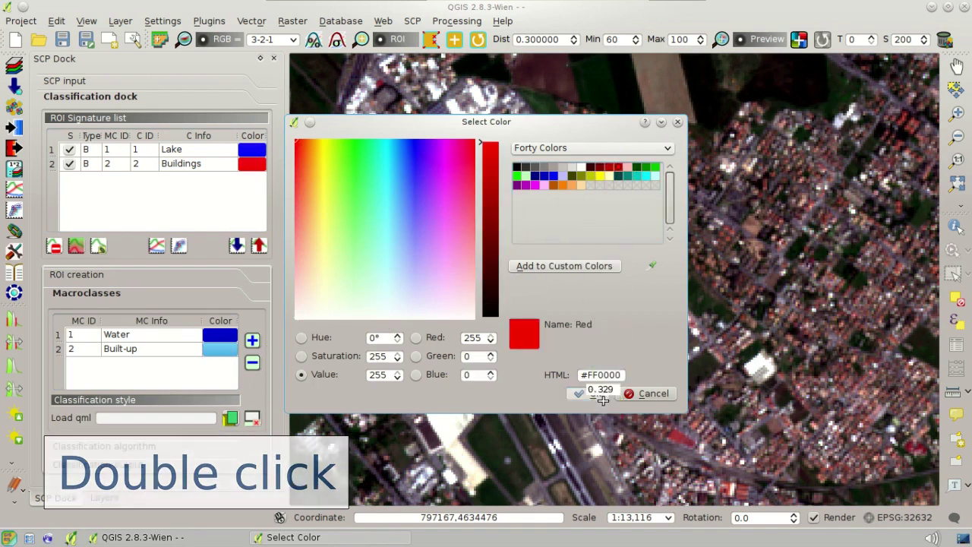
left_click(588, 393)
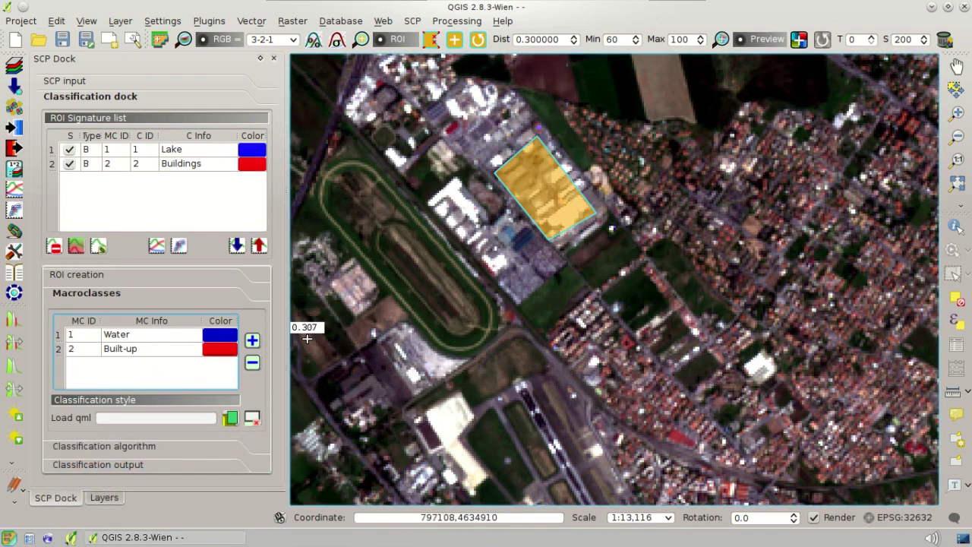
Step: Return to the ROI creation settings and display the image as the 3-7-10 color composite
left_click(224, 287)
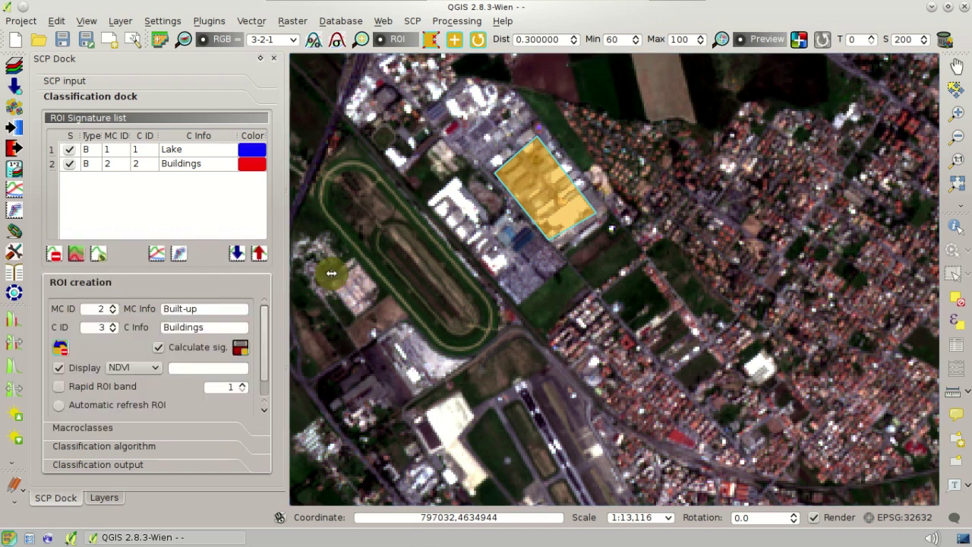
scroll(614, 244, "down", 2)
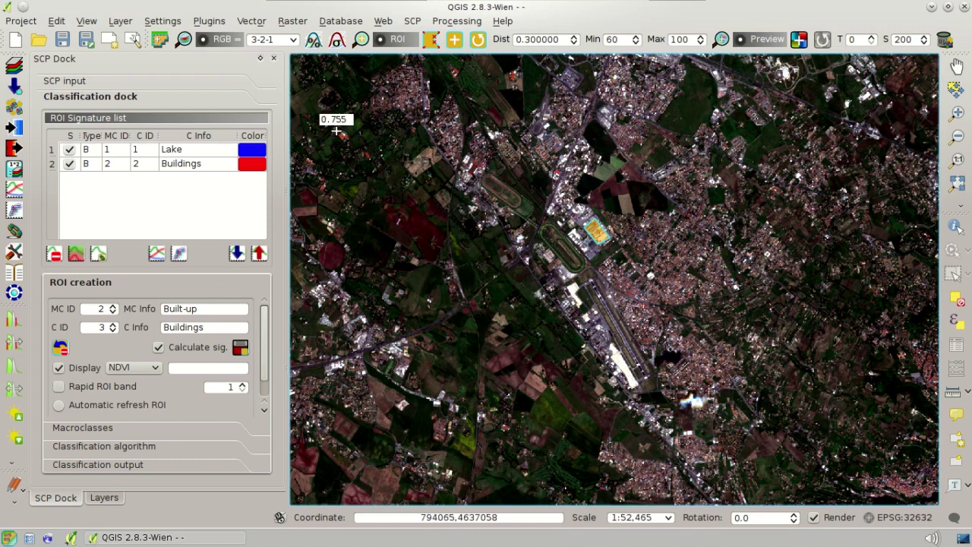
left_click(293, 41)
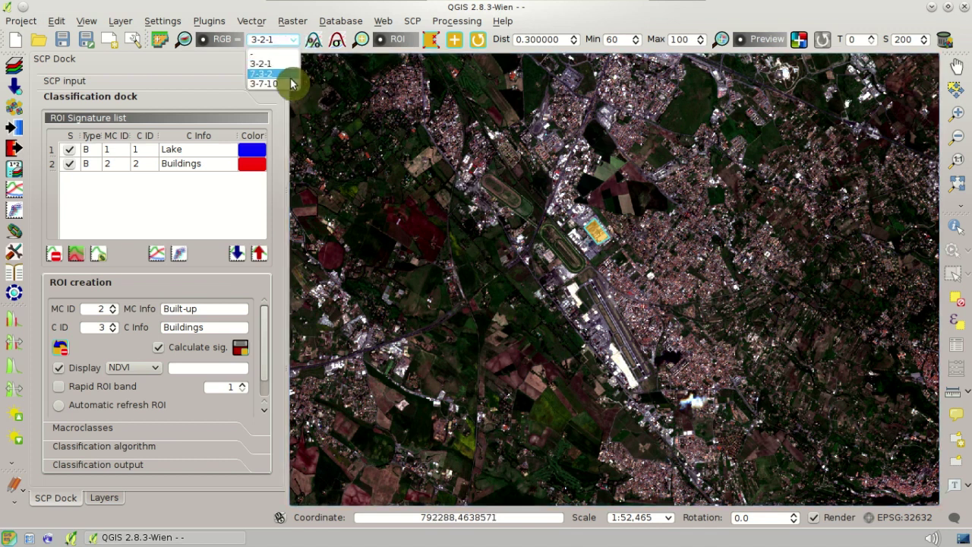
left_click(279, 84)
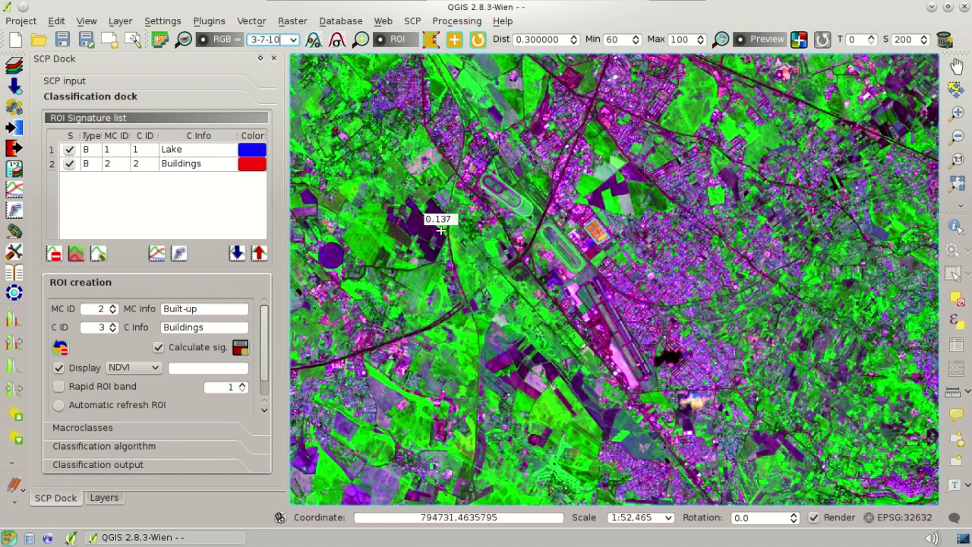
Step: Grow an ROI from a seed pixel on the road junction southwest of the dense urban block, and regrow it with a distance of 0.1
scroll(559, 362, "down", 2)
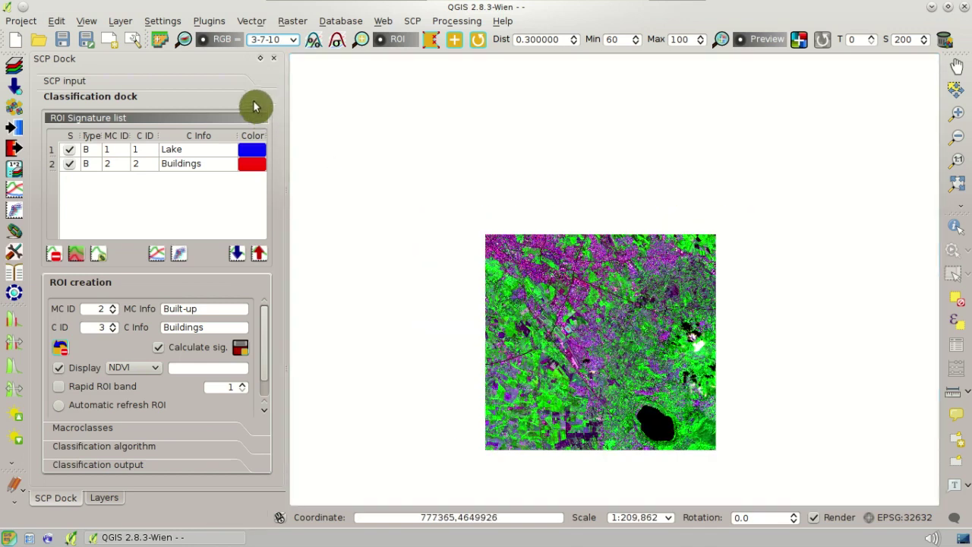
scroll(602, 244, "up", 1)
scroll(597, 282, "up", 1)
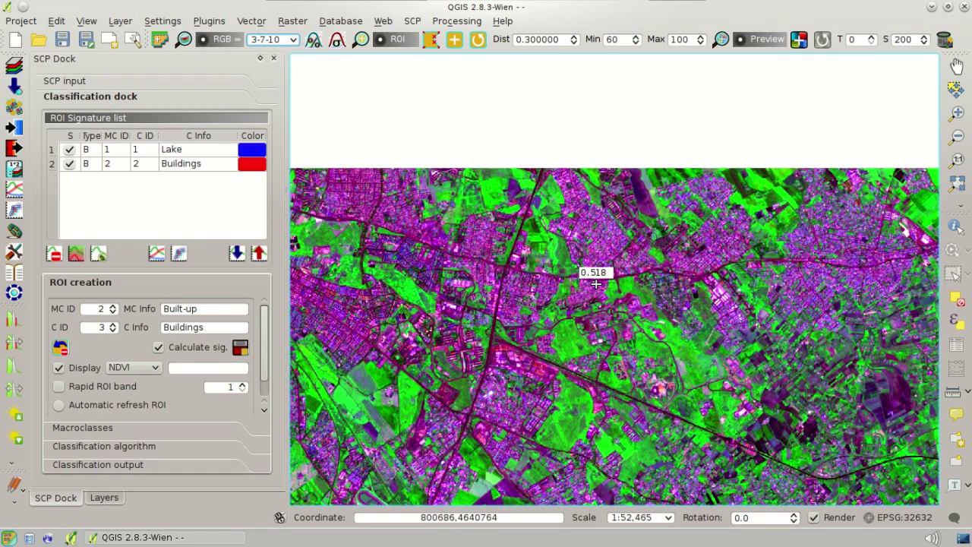
scroll(474, 423, "up", 2)
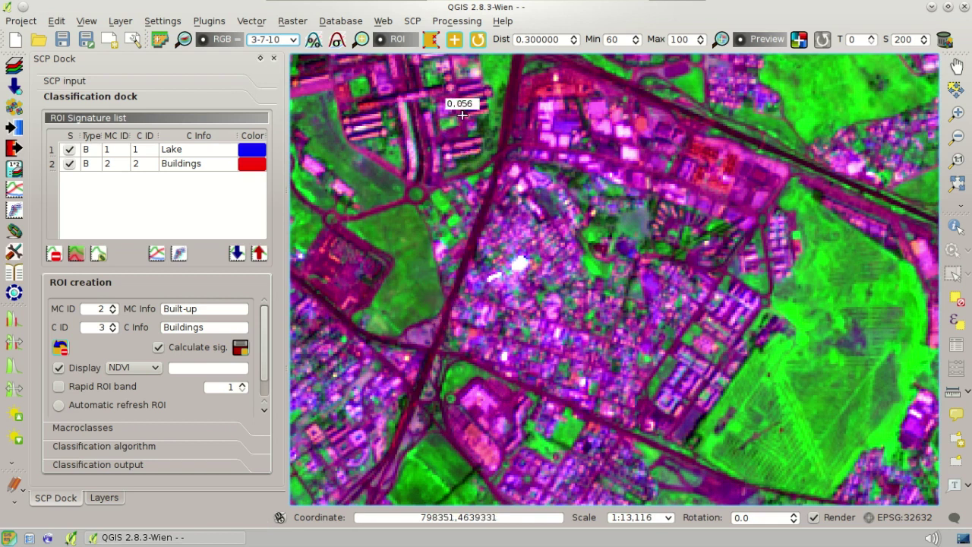
left_click(455, 41)
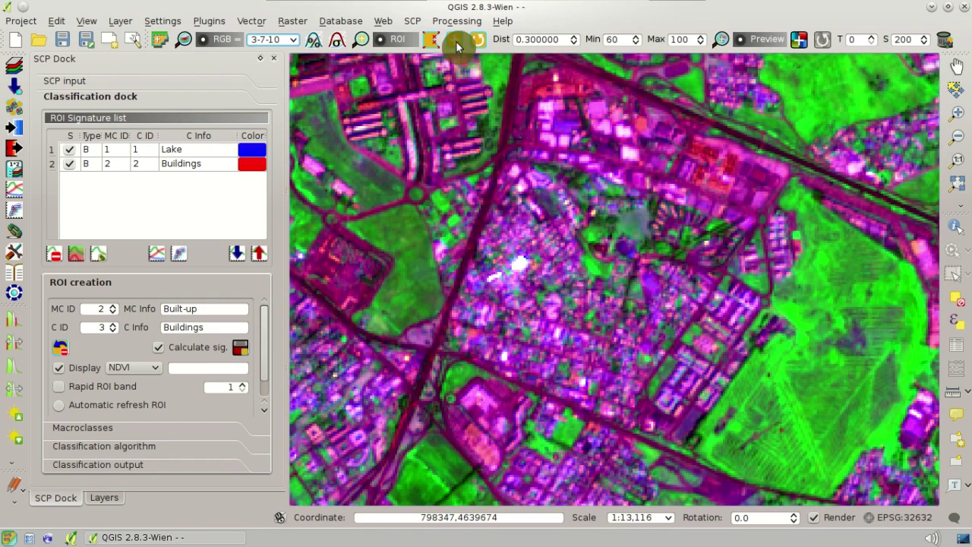
left_click(427, 361)
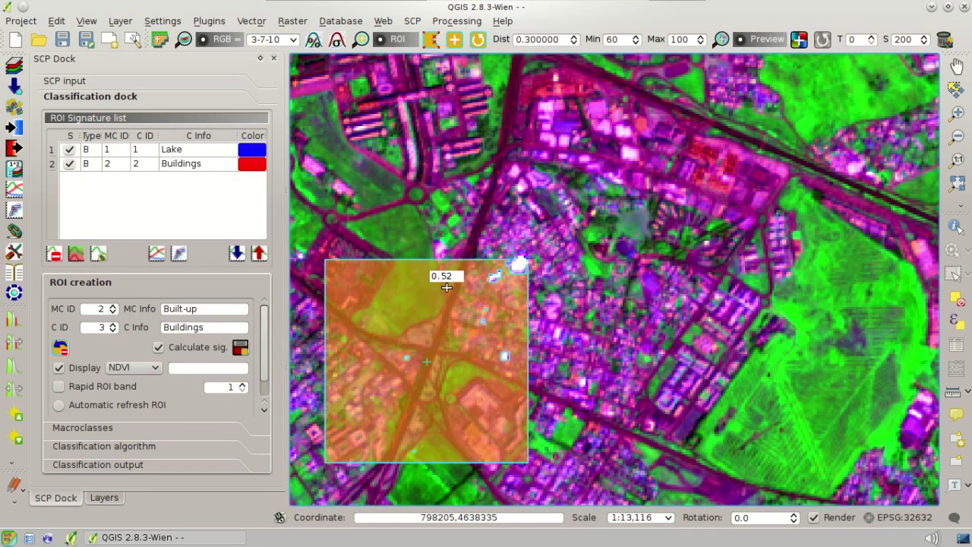
left_click_drag(526, 38, 581, 44)
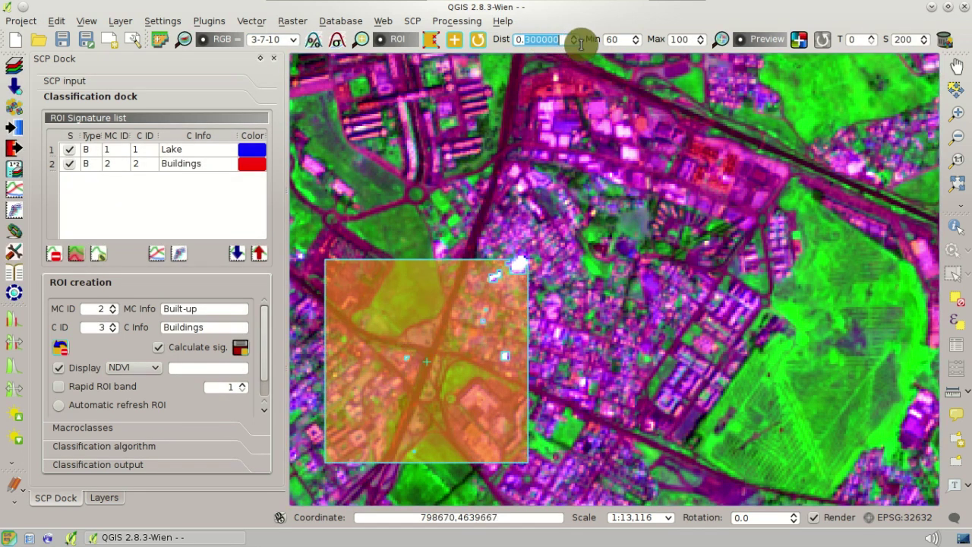
type("1")
left_click(477, 40)
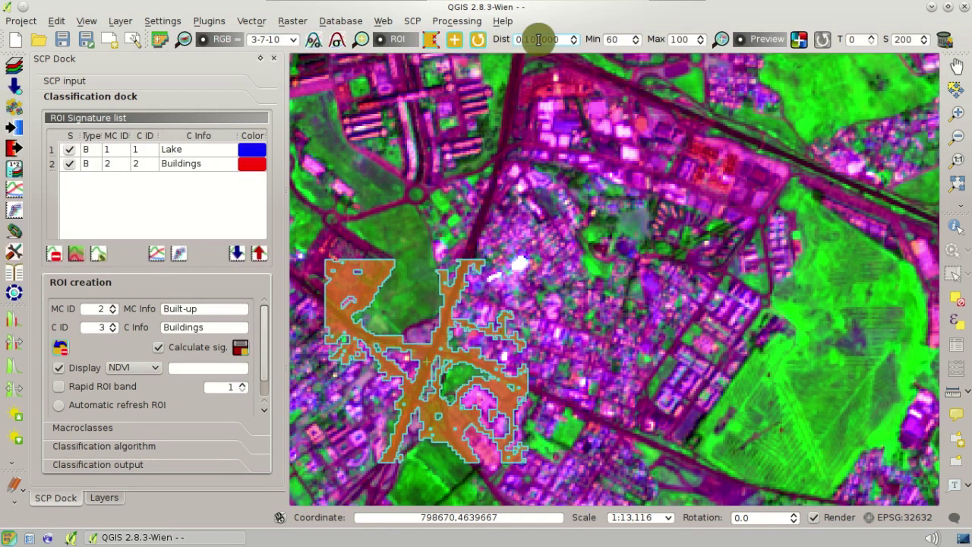
Step: Regrow the road ROI with spectral distances of 0.07 and 0.05
double_click(530, 39)
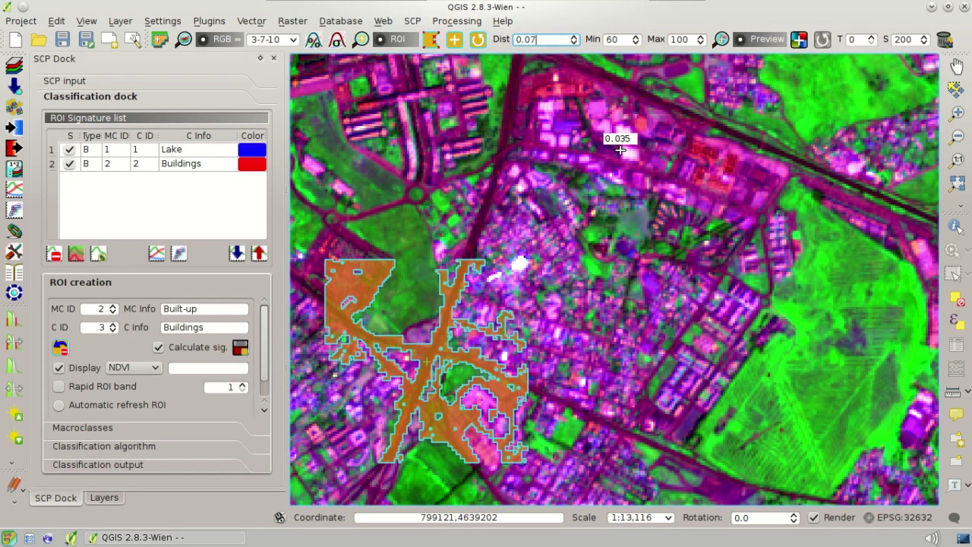
left_click(480, 45)
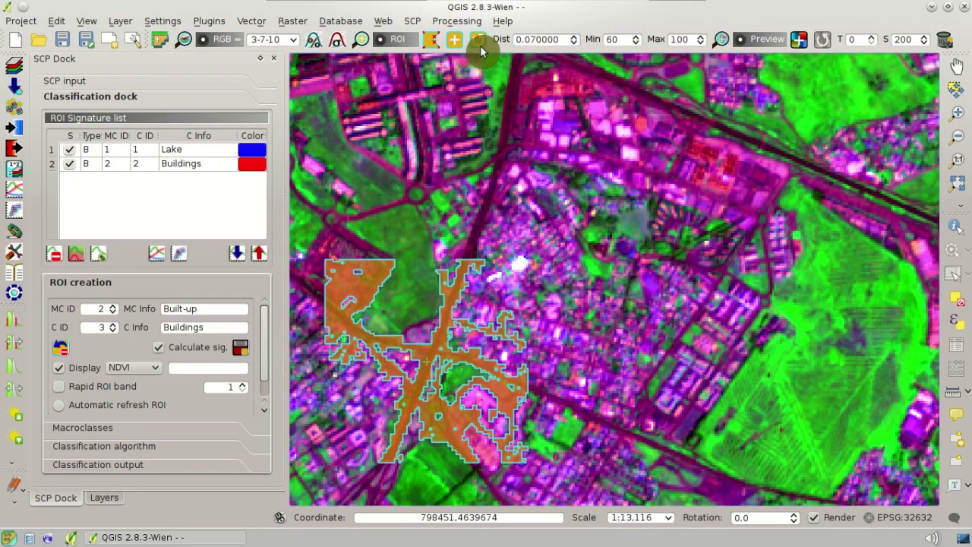
left_click_drag(531, 40, 592, 45)
type("5")
left_click(481, 43)
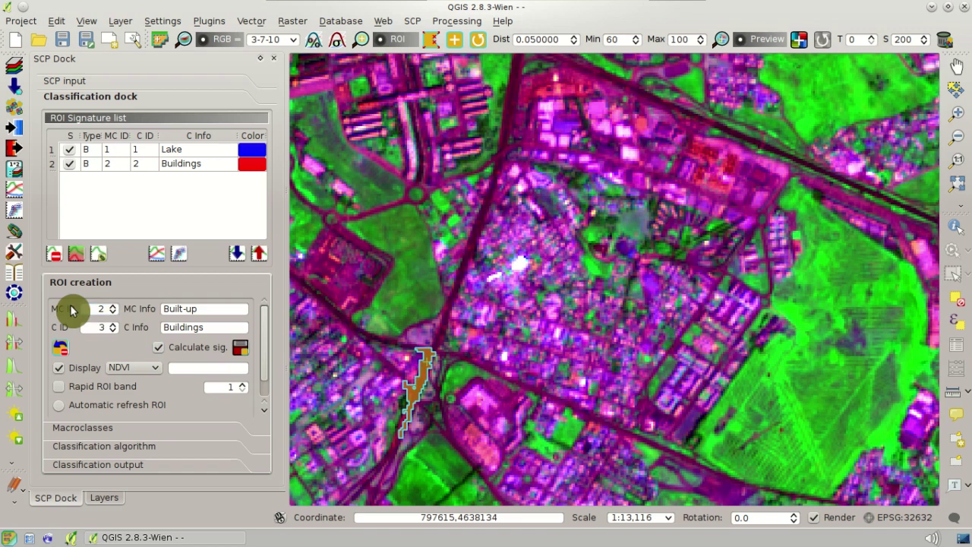
Step: Set the class info to "Road" under the Built-up macroclass and save the road ROI with its signature
left_click(164, 309)
left_click(106, 327)
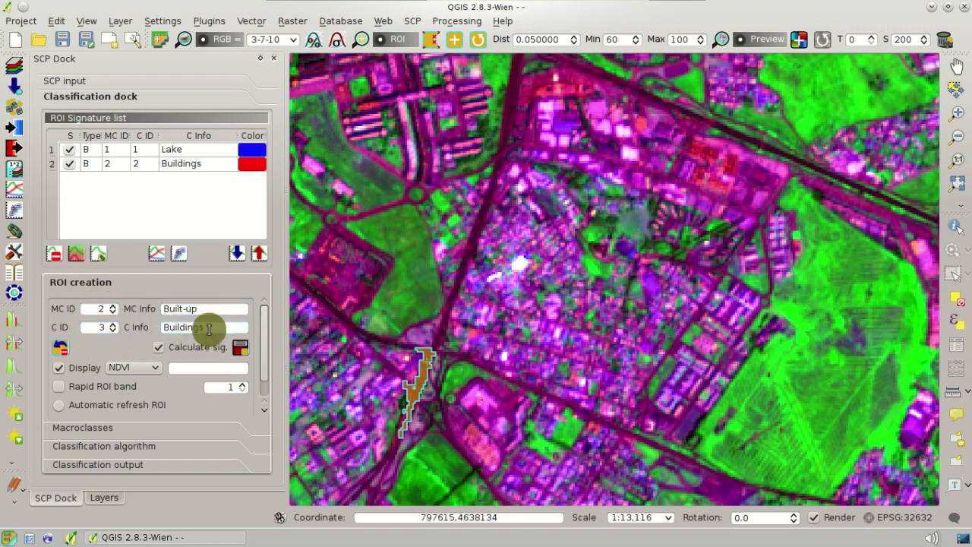
double_click(184, 328)
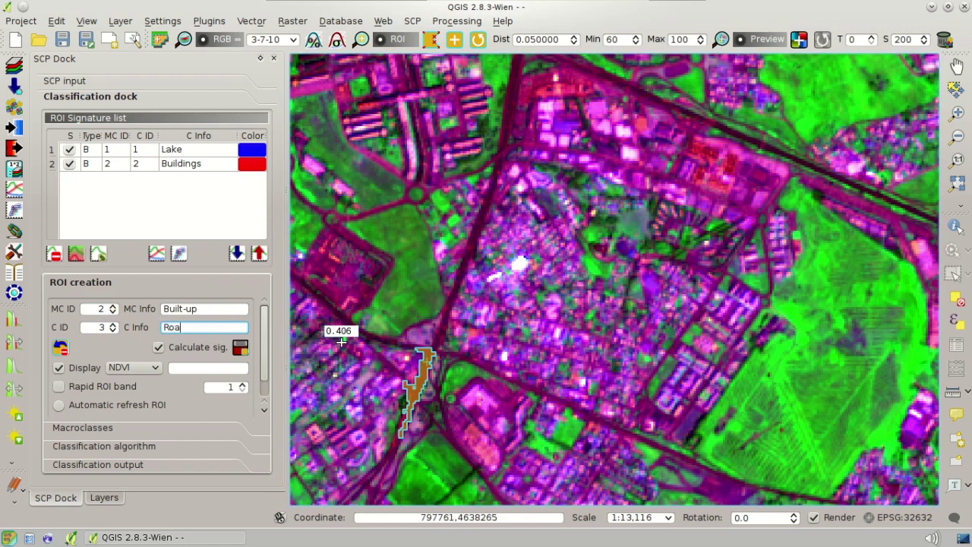
left_click(238, 354)
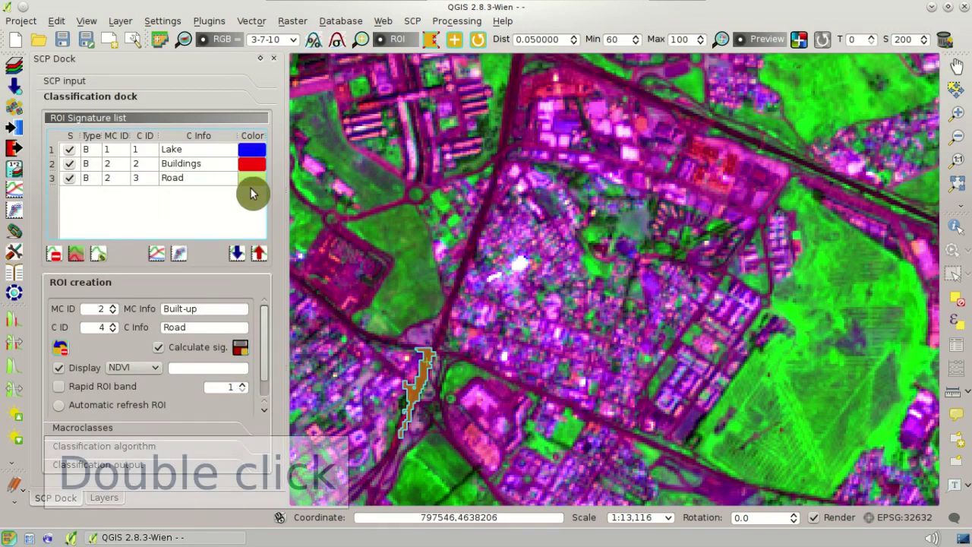
Step: Set the Road signature's color to magenta and check the macroclass list
double_click(252, 181)
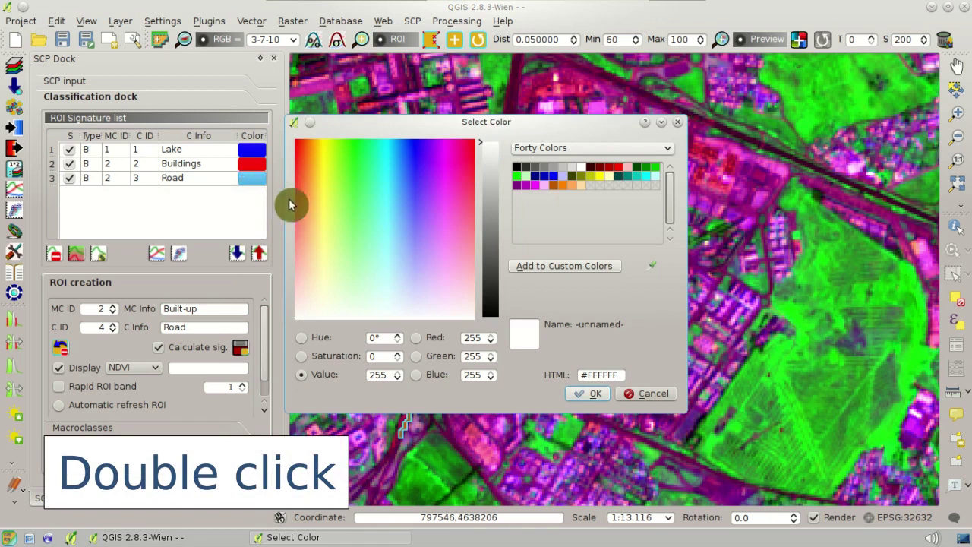
left_click(538, 185)
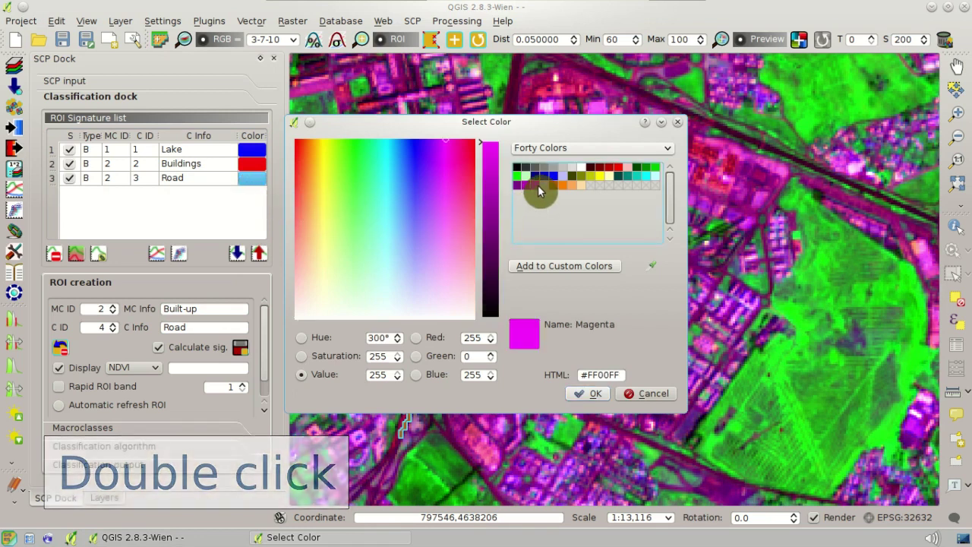
left_click(584, 405)
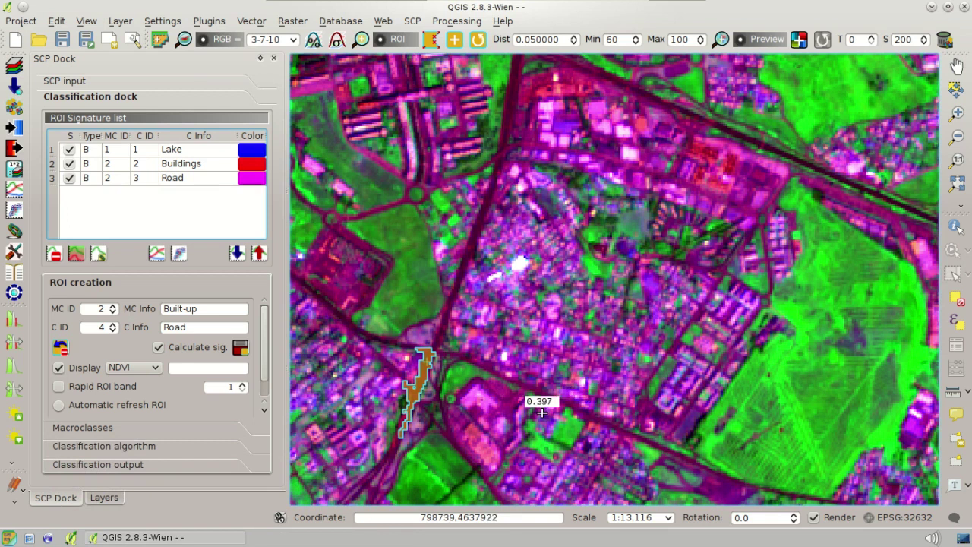
left_click(209, 433)
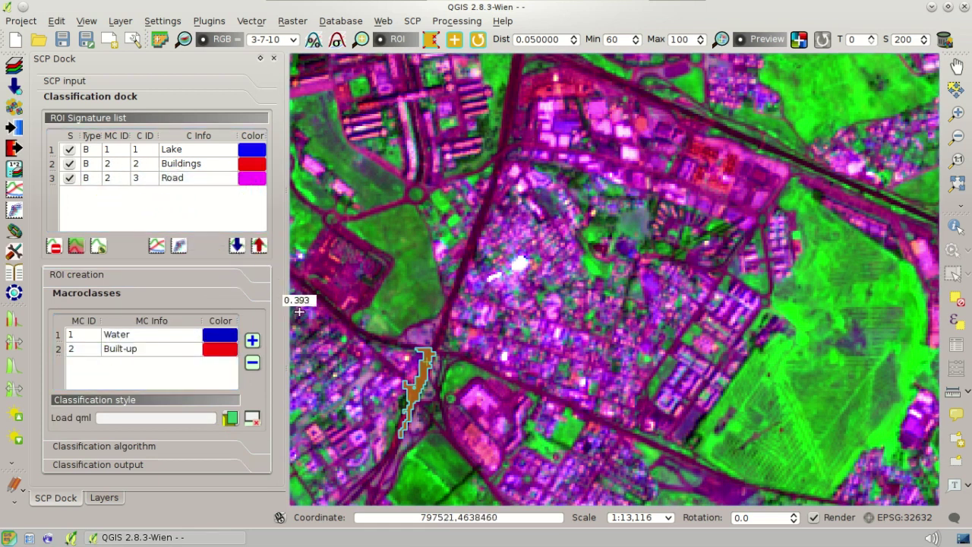
left_click(216, 283)
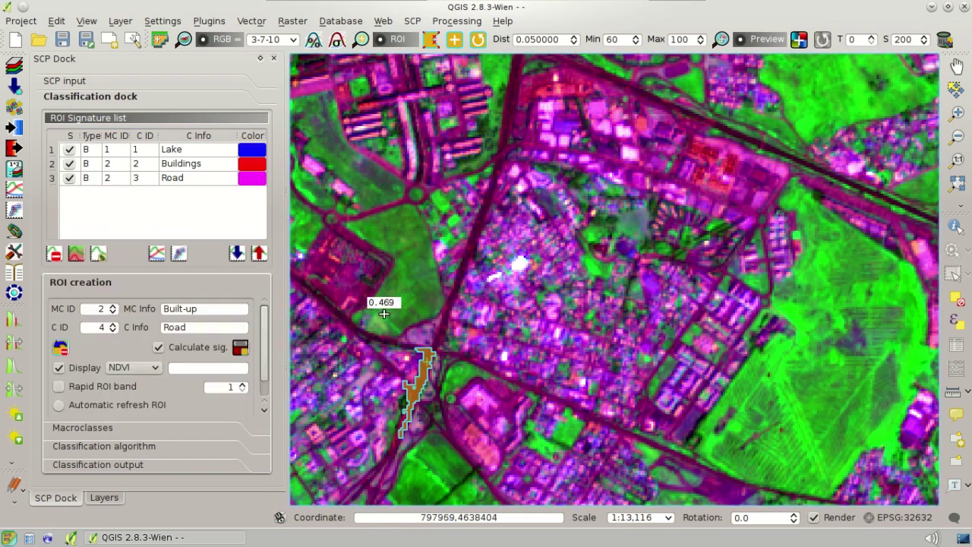
Step: Grow an ROI in the dense residential blocks northwest of the road junction and regrow it with a distance of 0.09
scroll(448, 281, "down", 2)
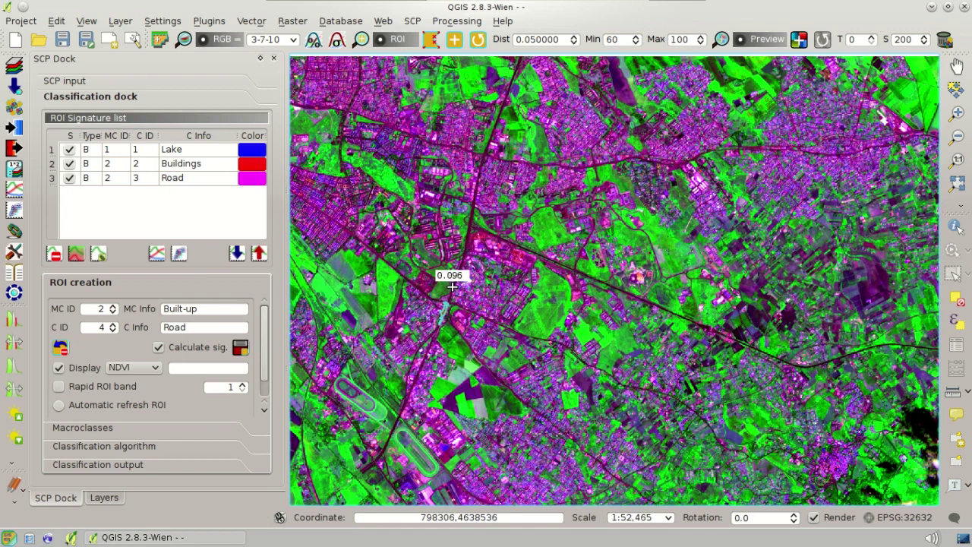
scroll(452, 285, "down", 1)
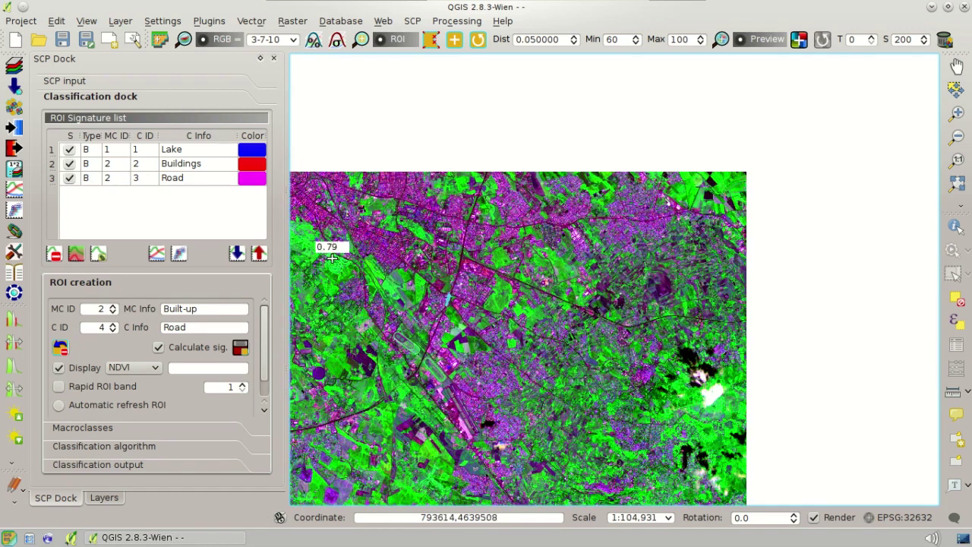
scroll(326, 227, "up", 1)
scroll(380, 213, "up", 1)
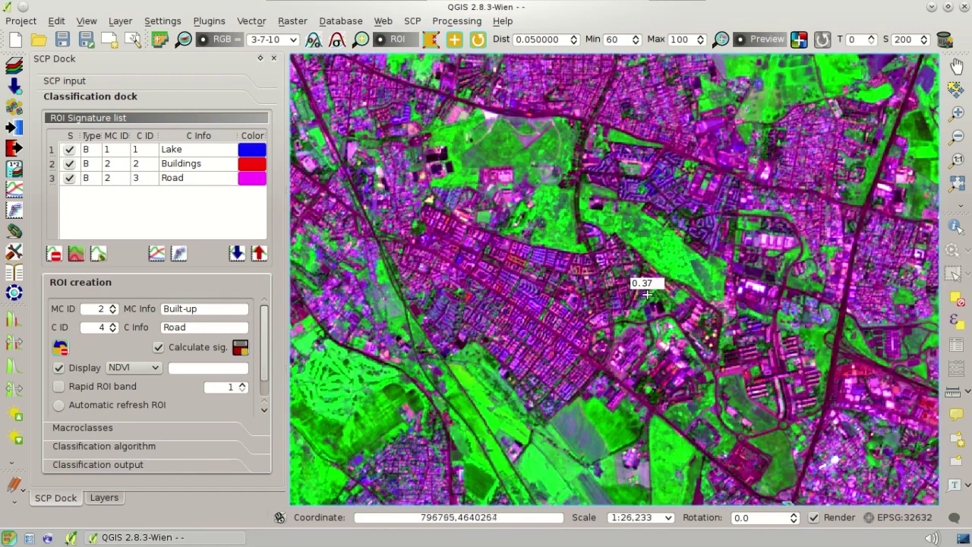
left_click(543, 342)
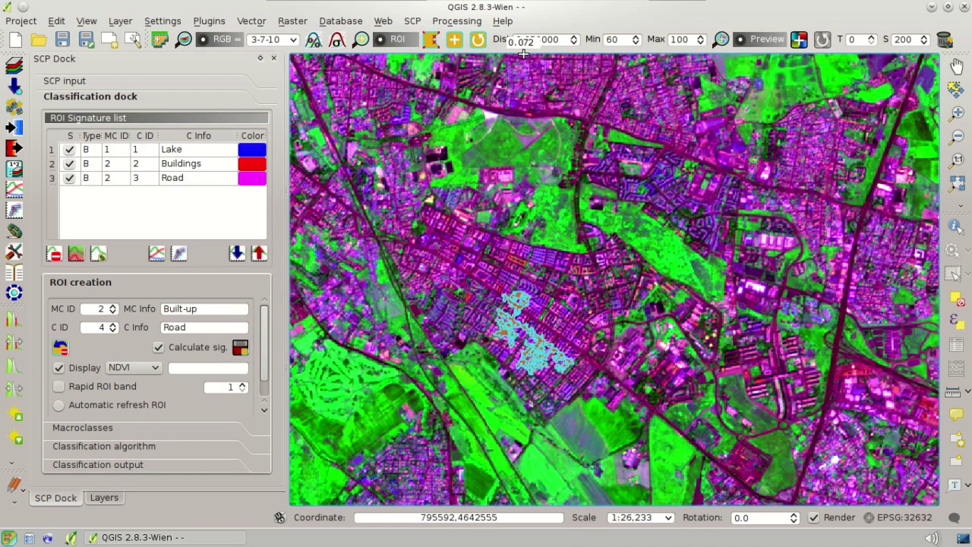
left_click_drag(529, 39, 578, 40)
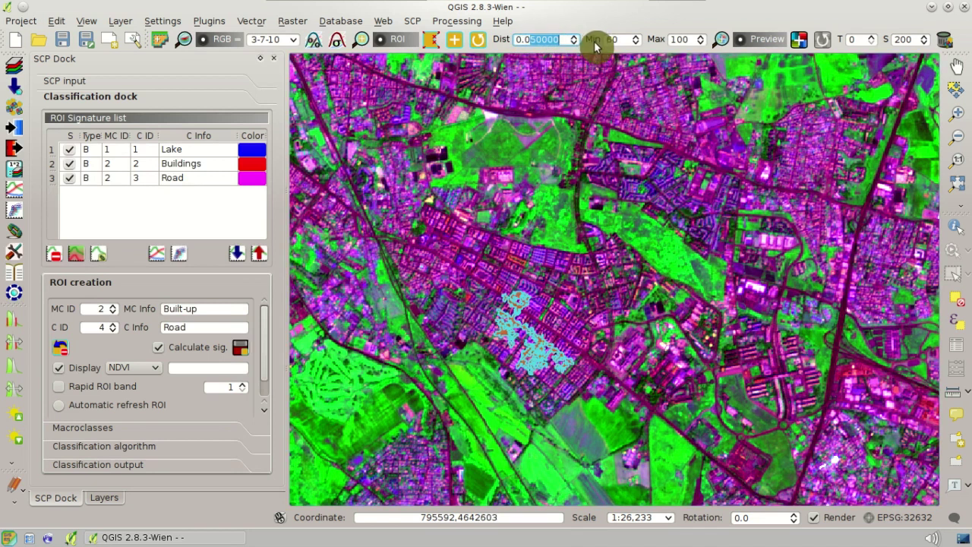
type("9")
left_click(479, 41)
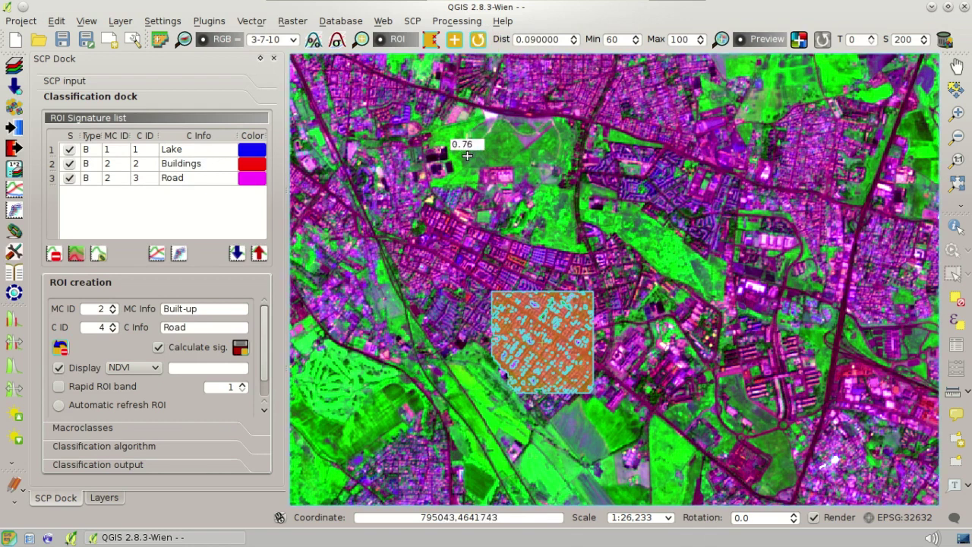
Step: Set the class info to "buildings_roads" under the Built-up macroclass and save the ROI with its signature
left_click(231, 314)
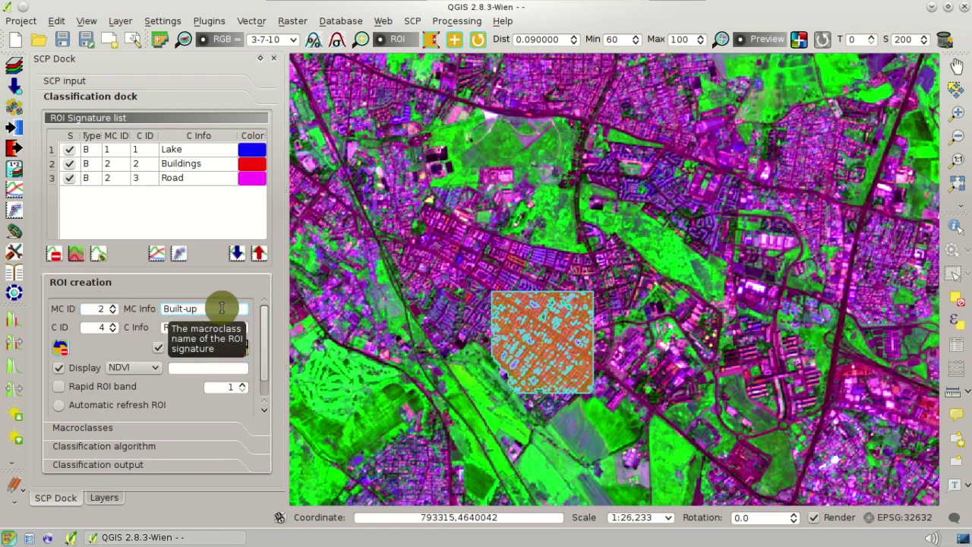
left_click(161, 326)
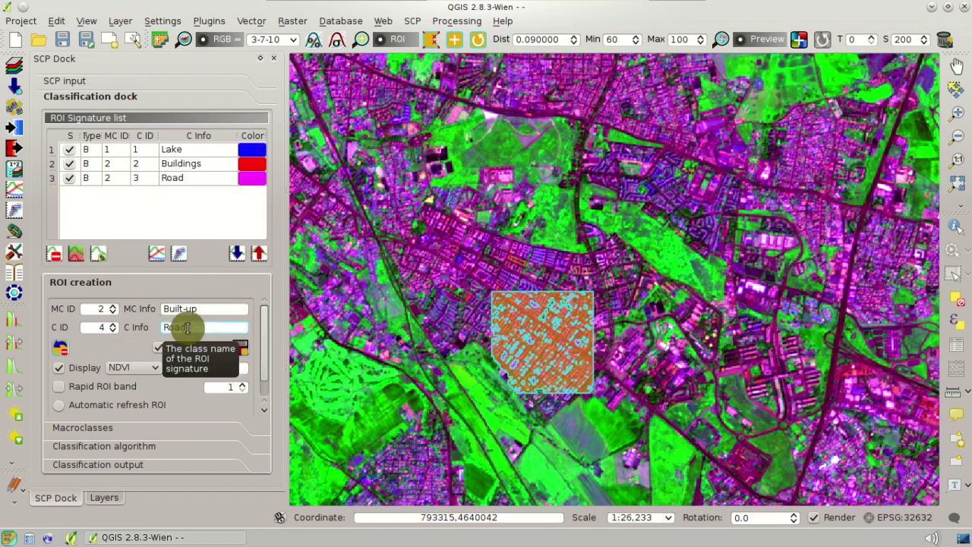
left_click_drag(213, 327, 147, 326)
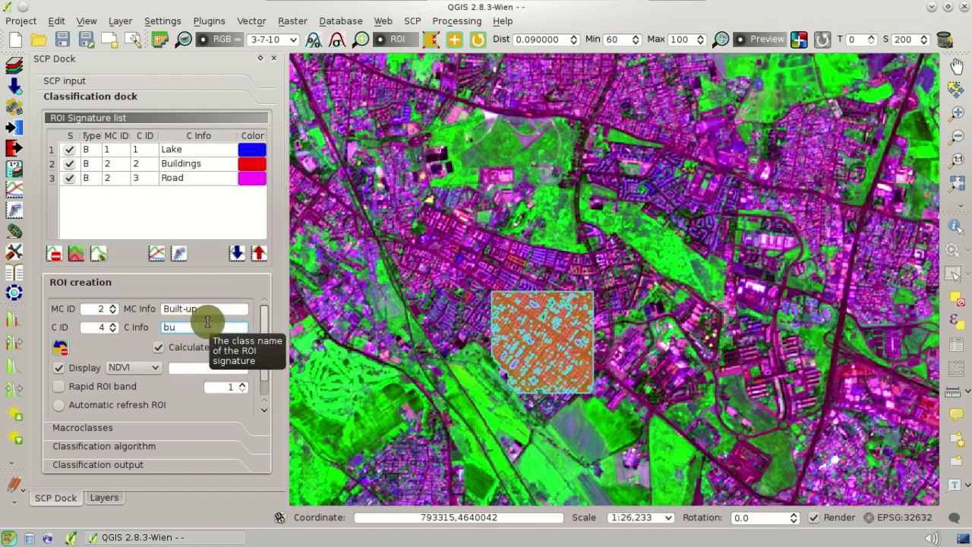
type("buildings_roads")
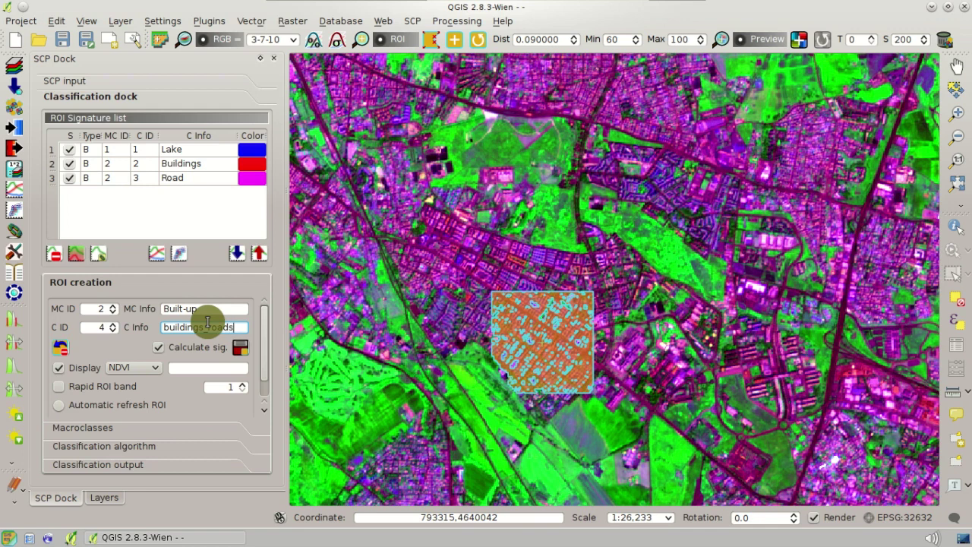
left_click(240, 348)
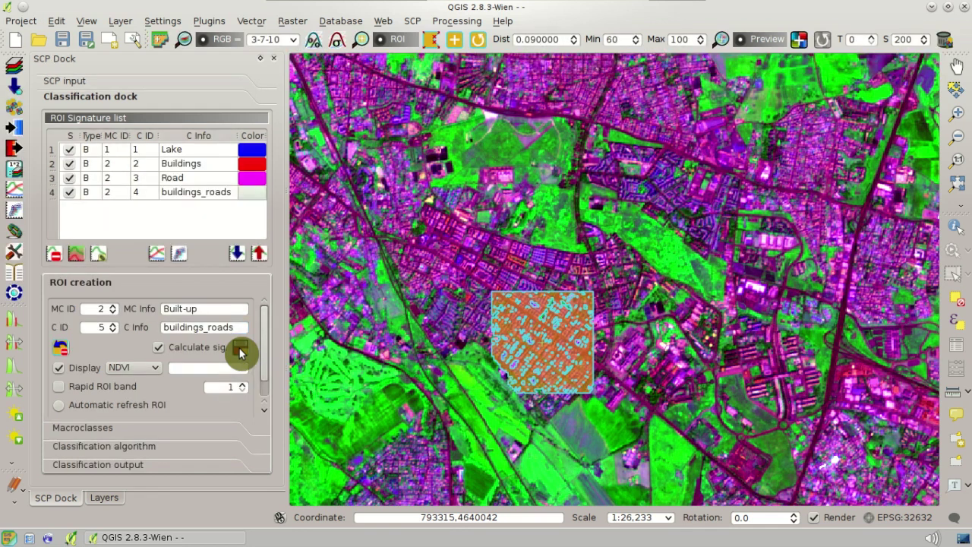
Step: Set the buildings_roads signature's color to dark red and edit the macroclass ID for the next ROI
double_click(255, 195)
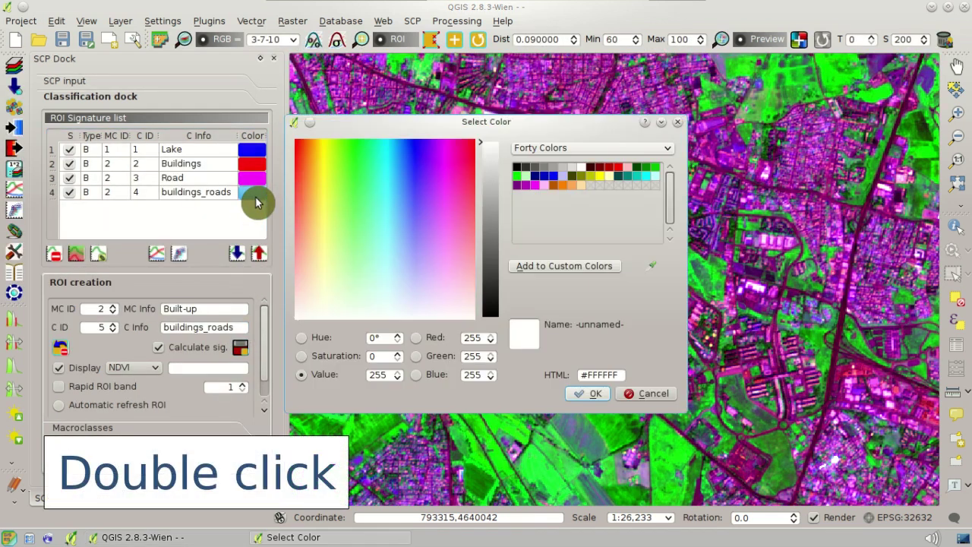
left_click(621, 169)
mouse_move(495, 169)
left_mouse_down()
mouse_move(492, 160)
mouse_move(493, 181)
left_mouse_up()
left_click(587, 393)
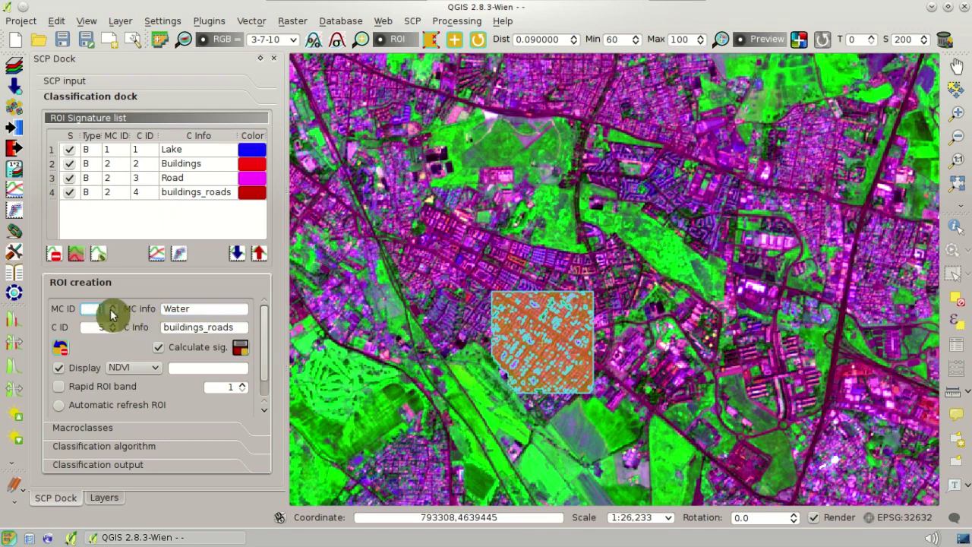
type("2")
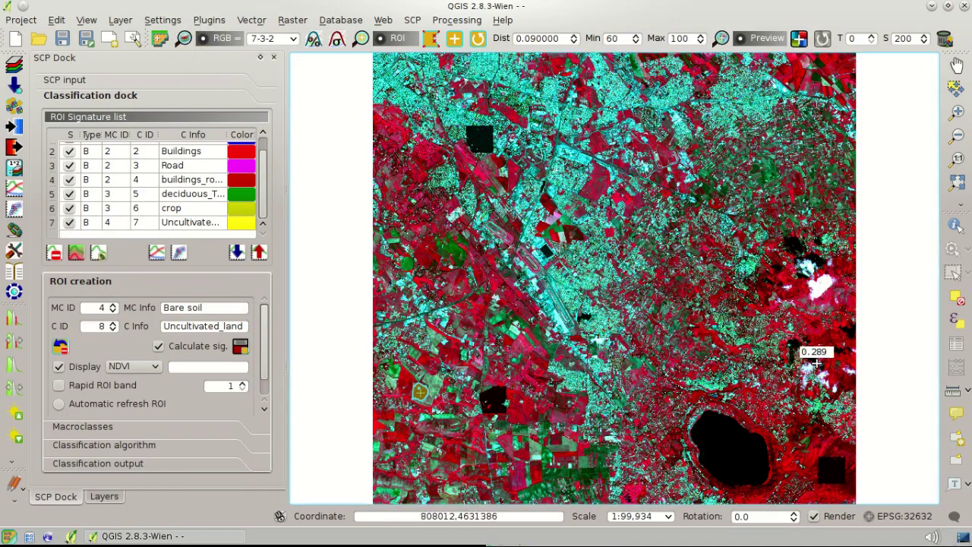
Step: Grow an ROI on the large white cloud near the image's eastern edge and regrow it with a distance of 0.25
scroll(828, 286, "up", 1)
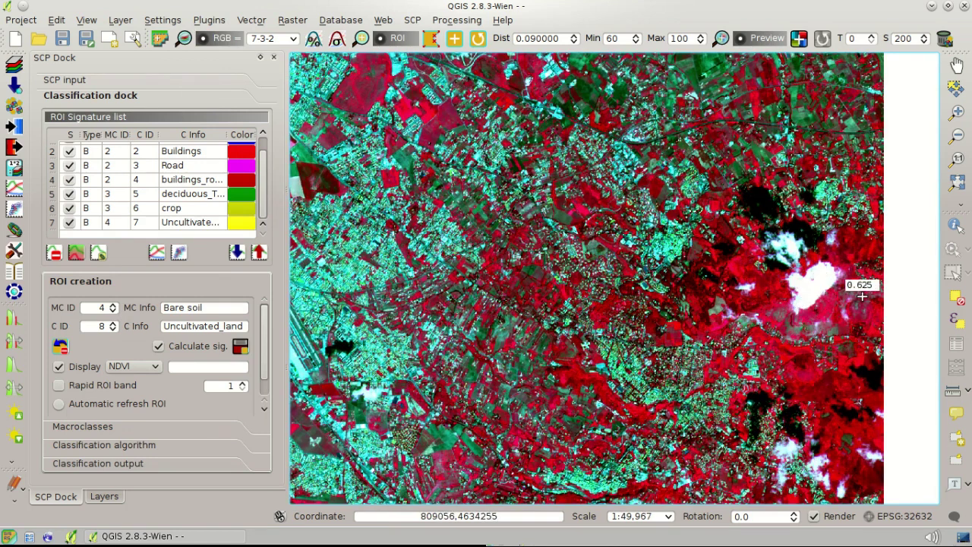
scroll(842, 290, "up", 1)
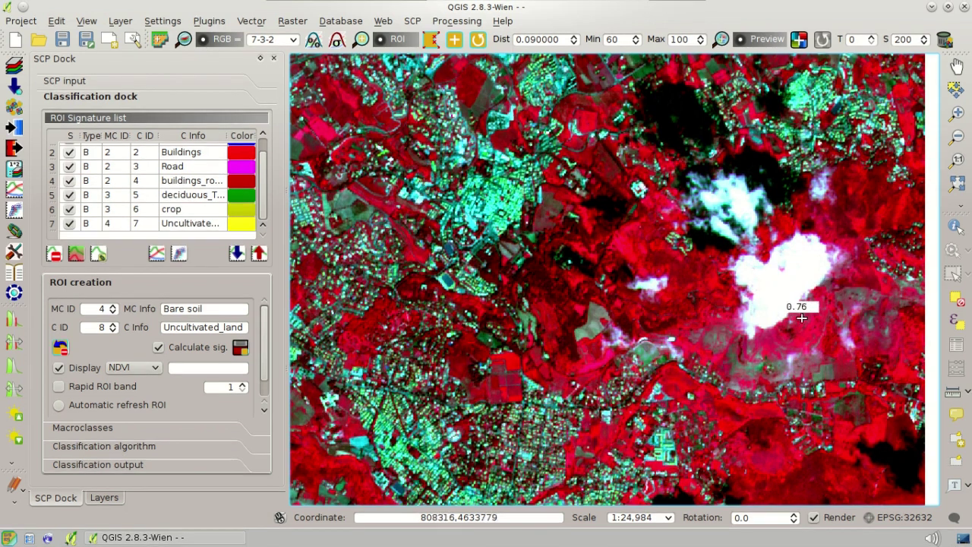
left_click(456, 41)
left_click(803, 278)
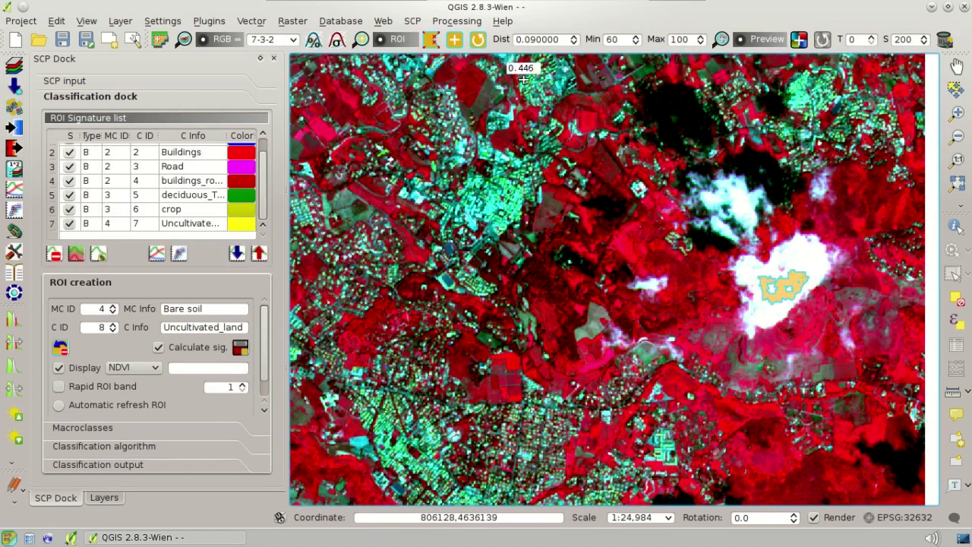
left_click_drag(527, 39, 566, 47)
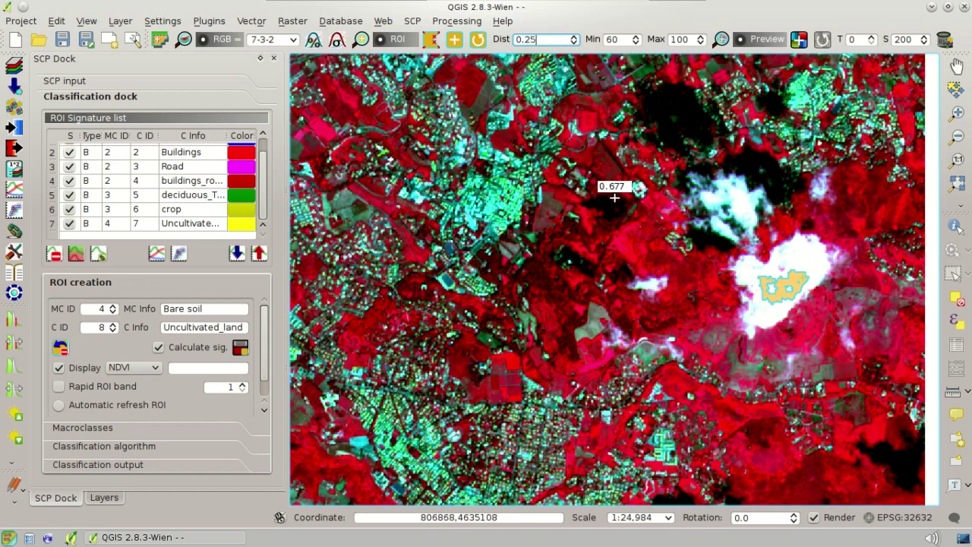
left_click(482, 41)
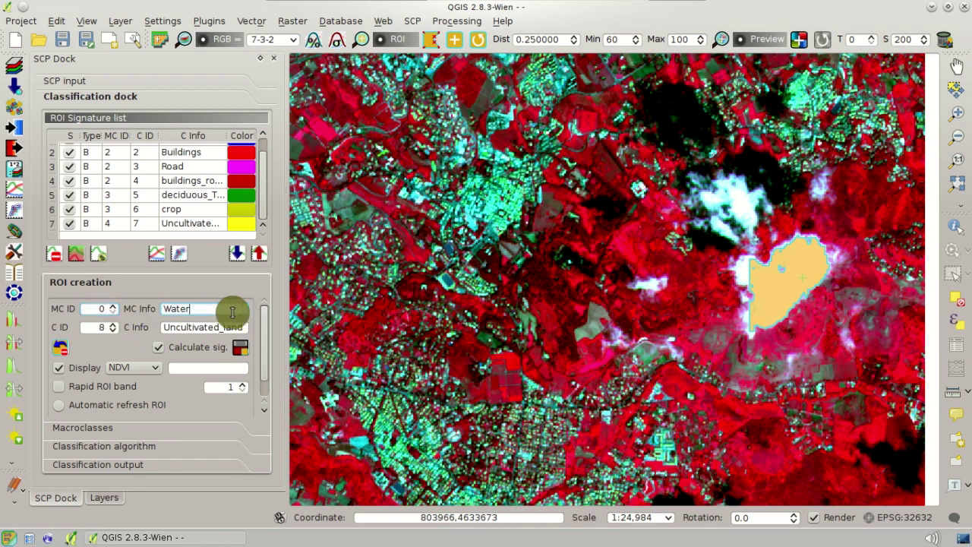
Step: Set the macroclass to "Unclassified" with ID 0 and the class info to "cloud", and save the ROI with its signature
left_click_drag(232, 311, 156, 311)
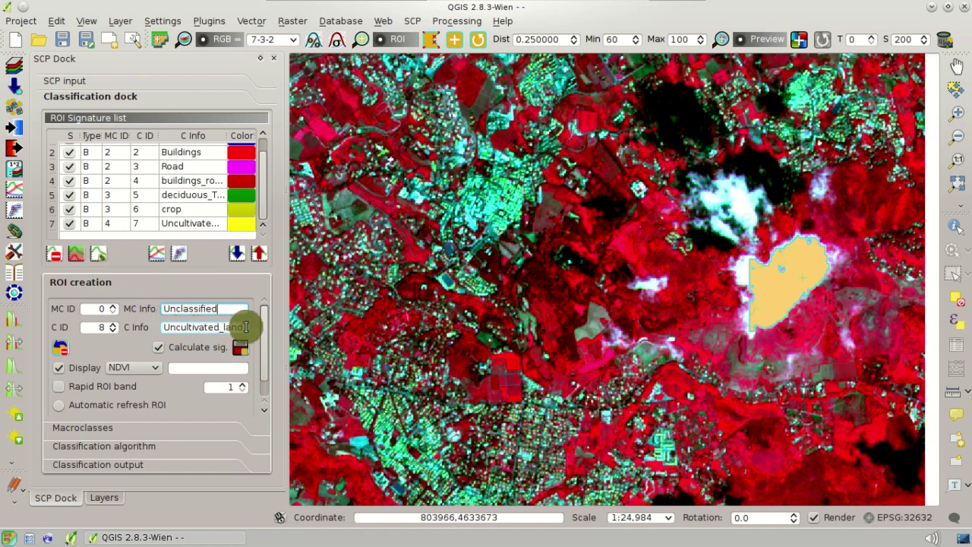
left_click_drag(243, 327, 169, 304)
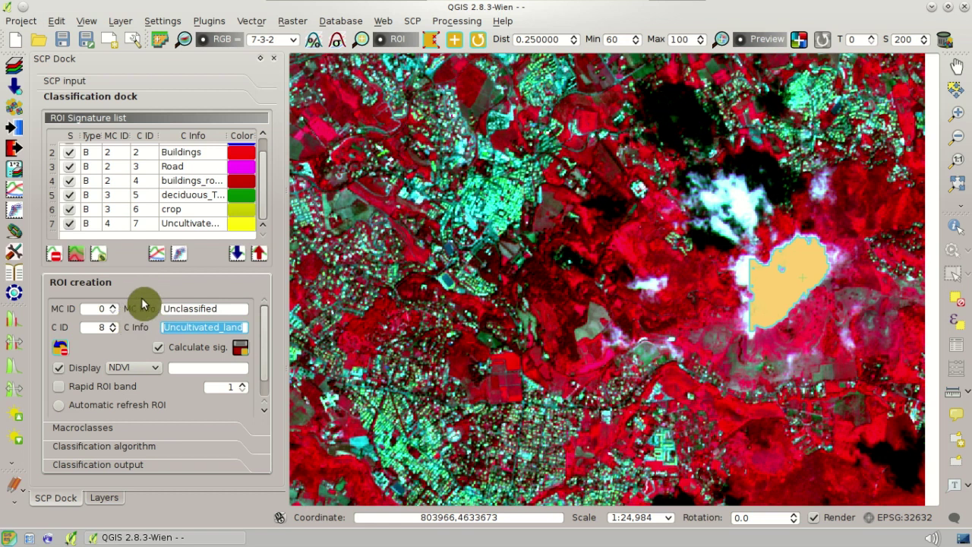
type("cloud")
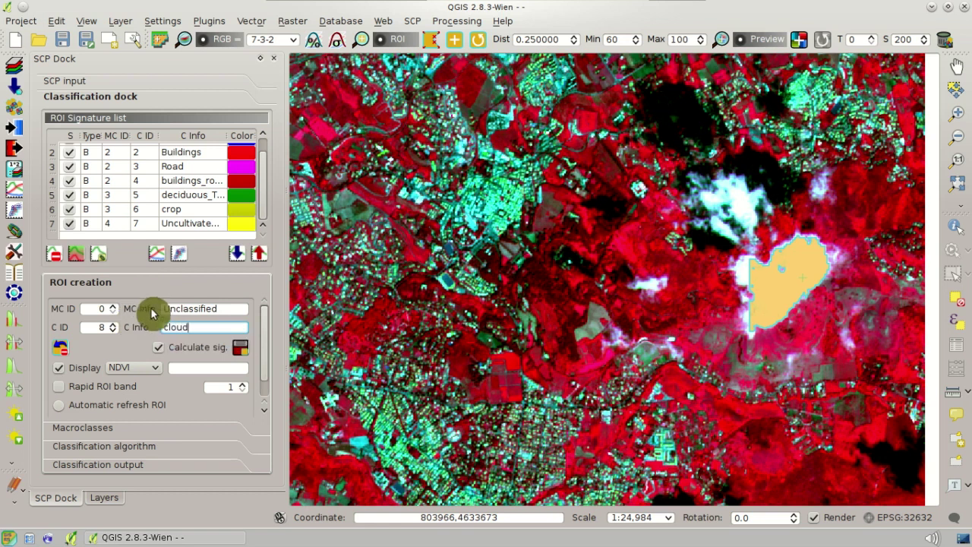
left_click(245, 350)
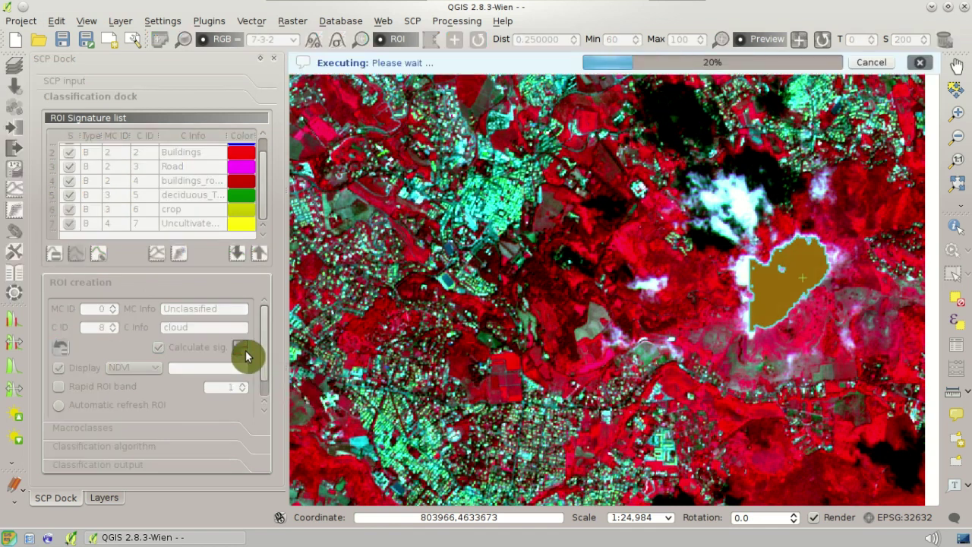
scroll(265, 190, "down", 1)
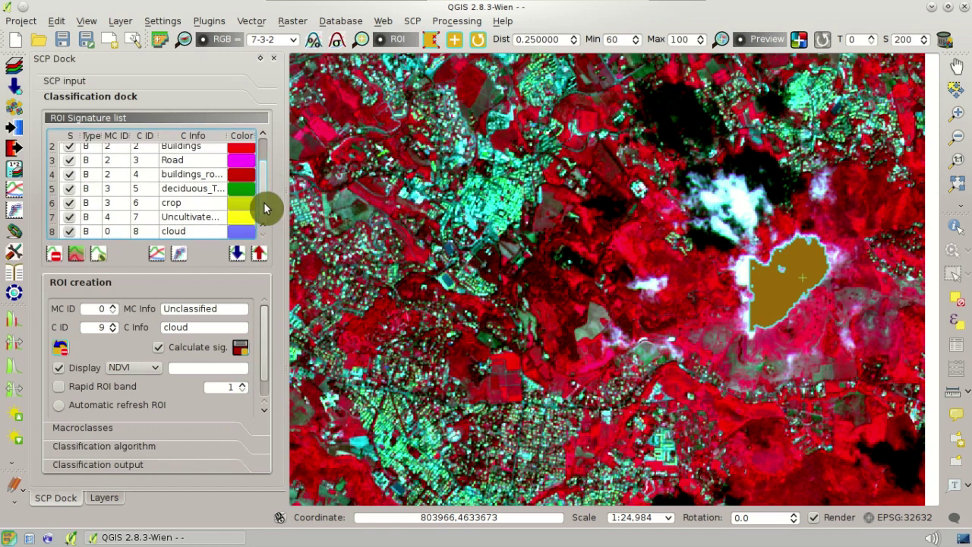
Step: Set the Unclassified macroclass's color to black (#000000)
left_click(198, 435)
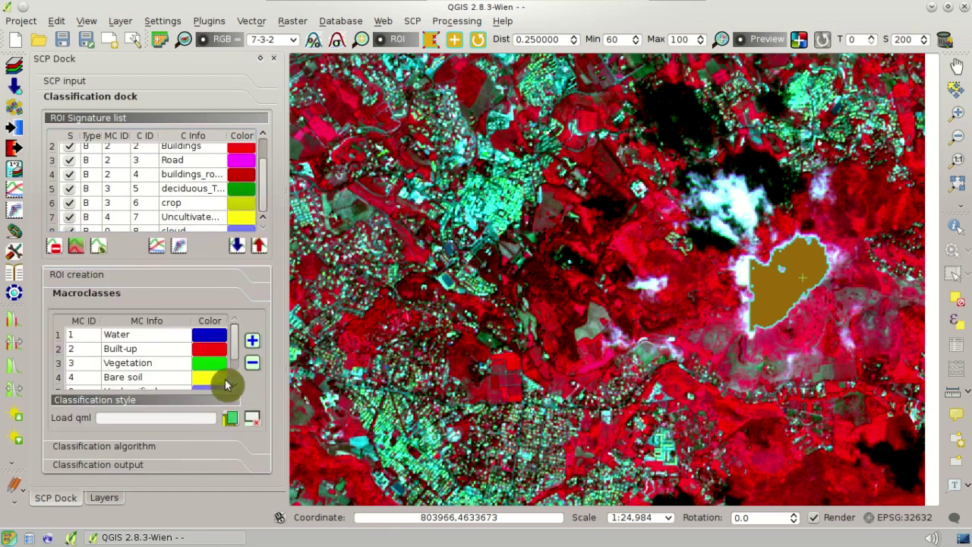
scroll(237, 357, "down", 1)
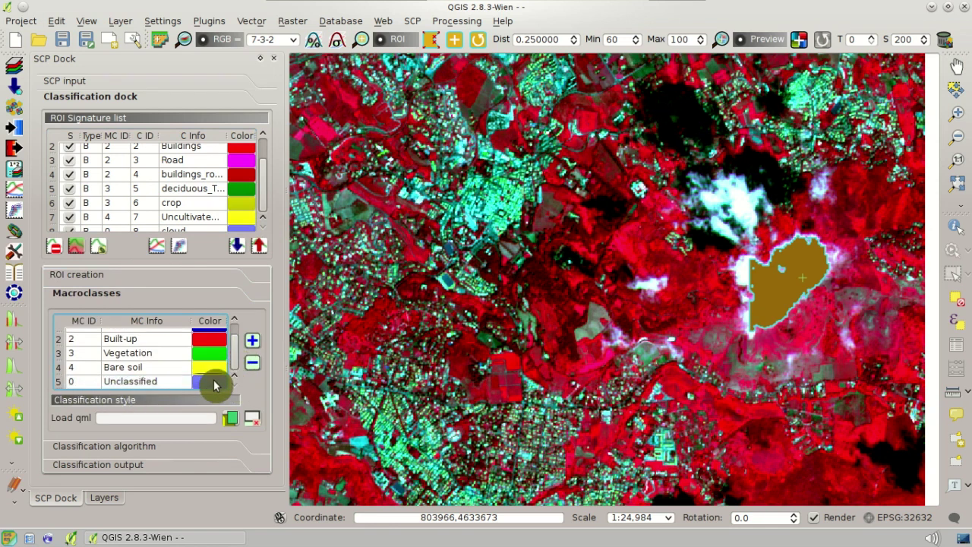
double_click(217, 385)
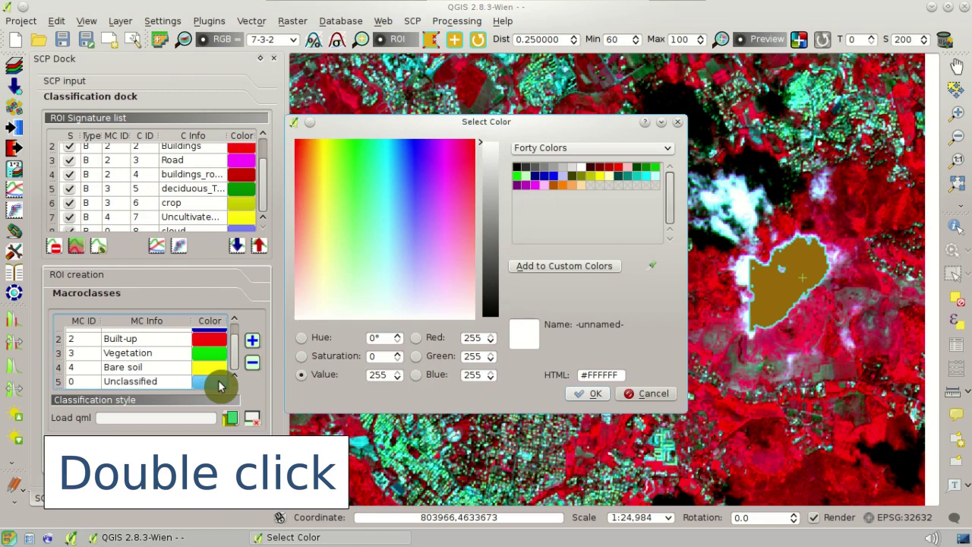
left_click_drag(498, 245, 495, 327)
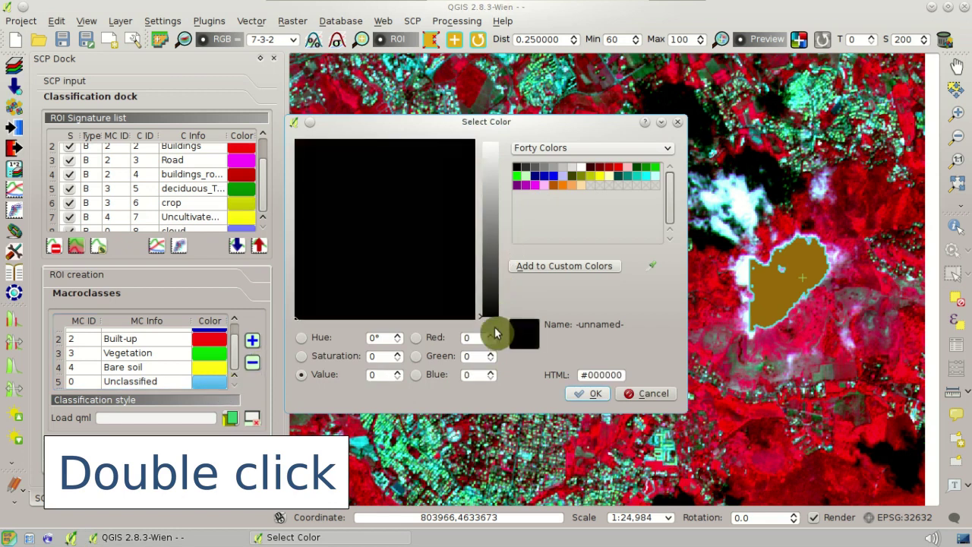
left_click(585, 393)
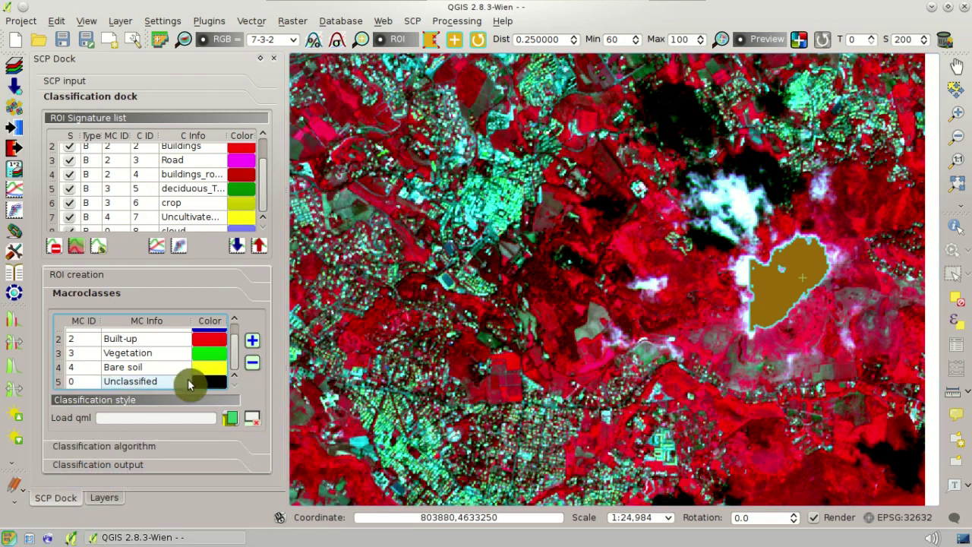
scroll(231, 346, "up", 1)
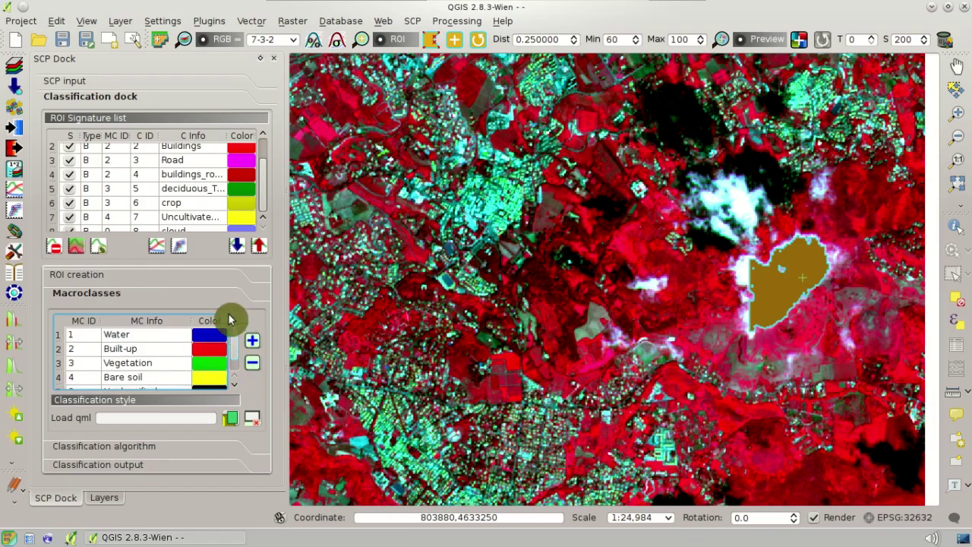
Step: Set the preview size to 500 and the algorithm to Maximum Likelihood, and generate a classification preview over the northern part of the large lake
left_click(215, 282)
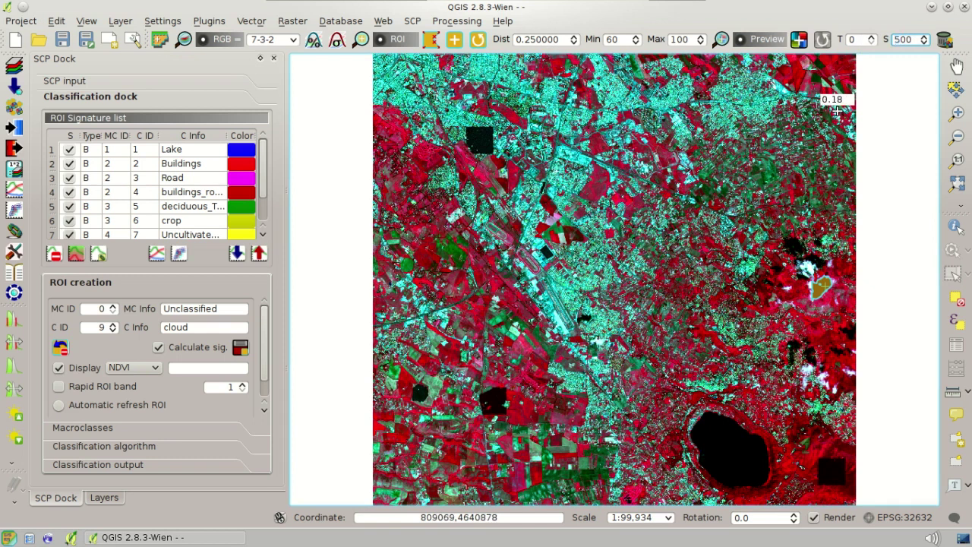
left_click(799, 45)
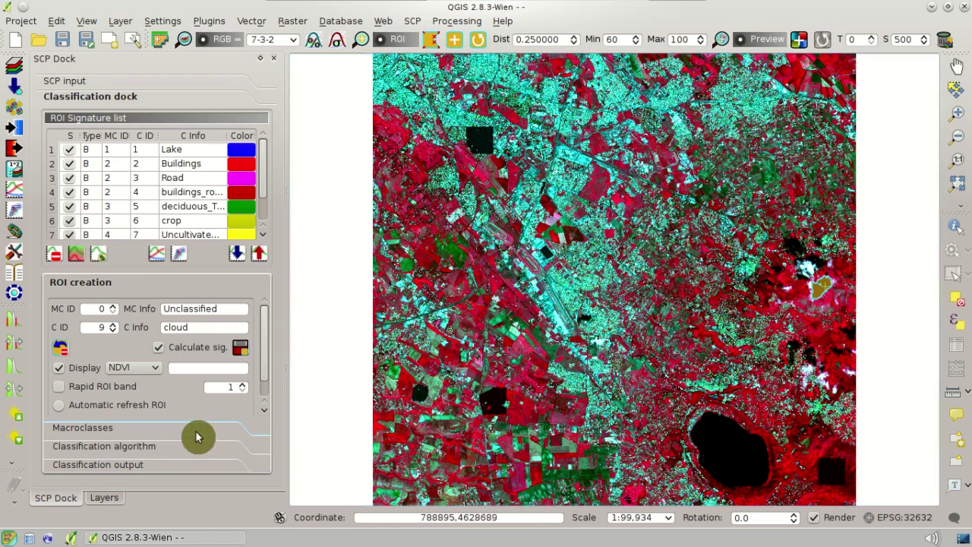
left_click(190, 457)
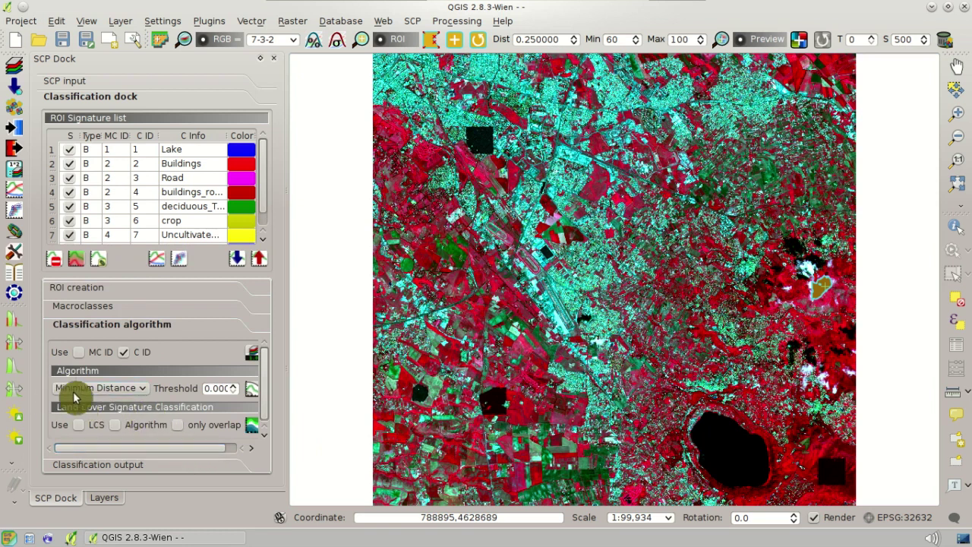
left_click(143, 388)
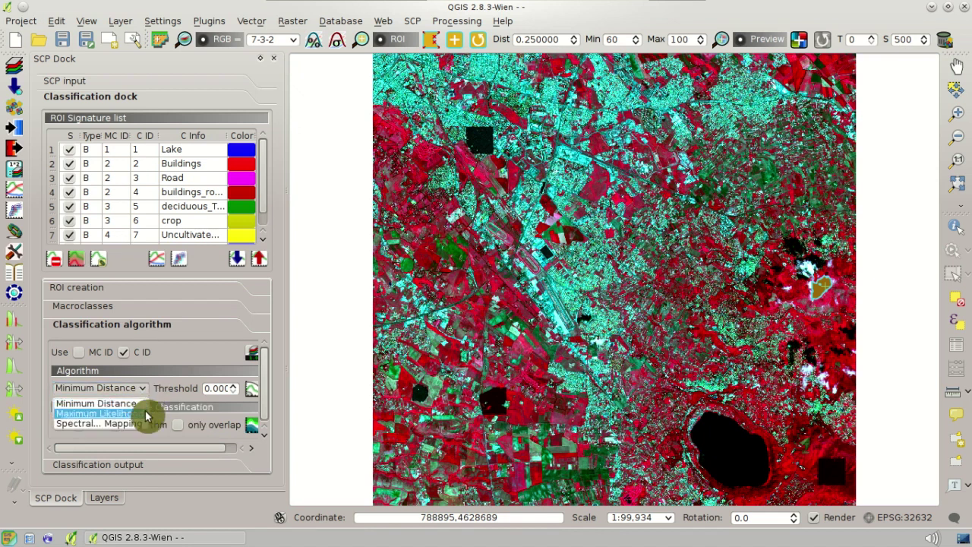
left_click(147, 413)
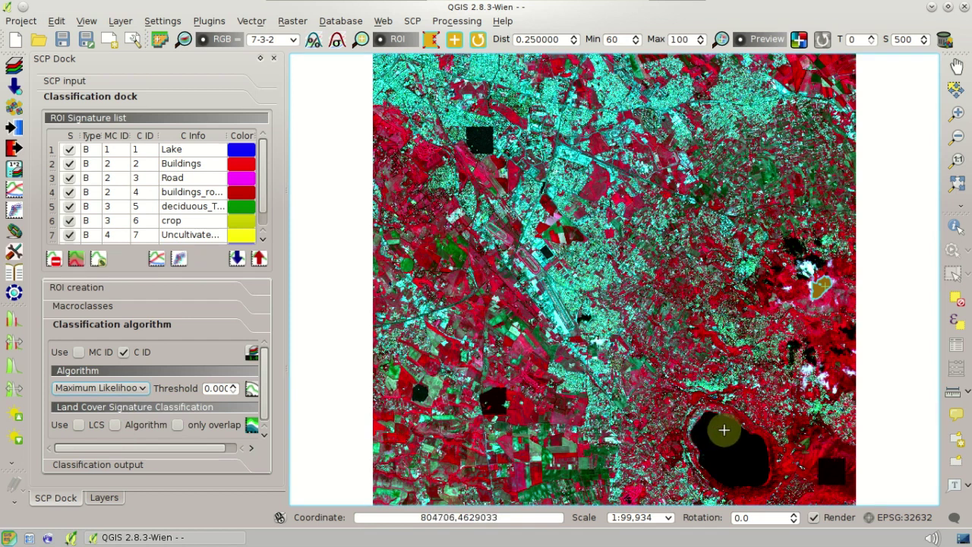
left_click(710, 395)
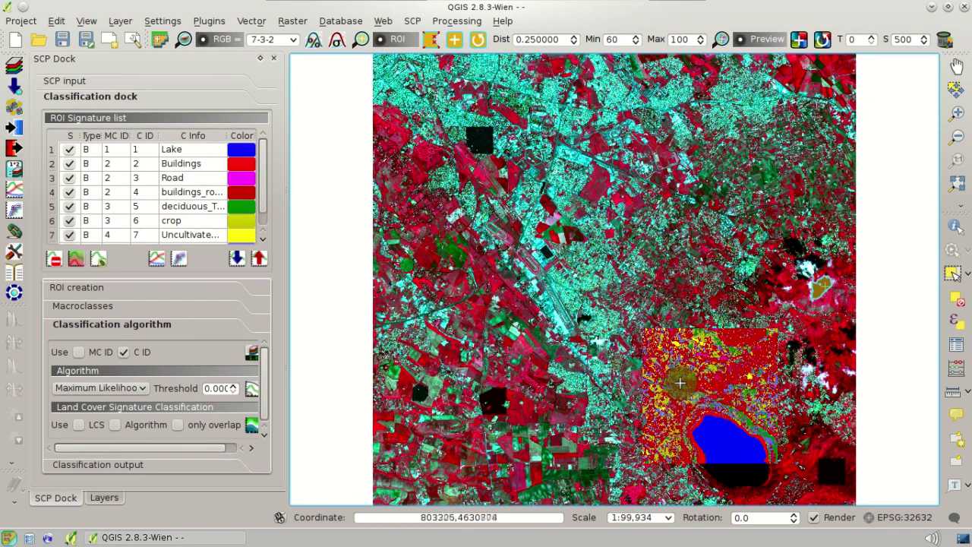
left_click(722, 39)
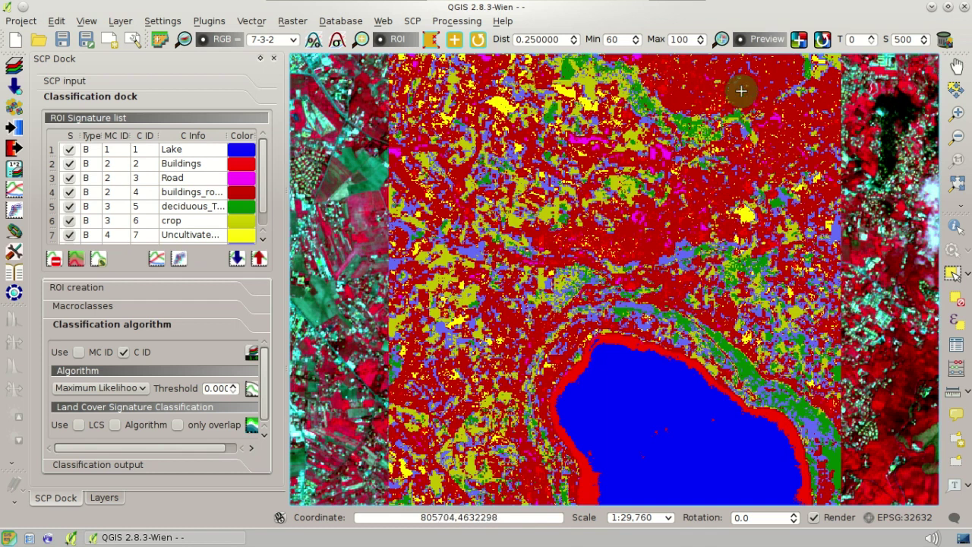
Step: Compare the classification preview with the underlying image by toggling the preview and varying its transparency
left_click(753, 41)
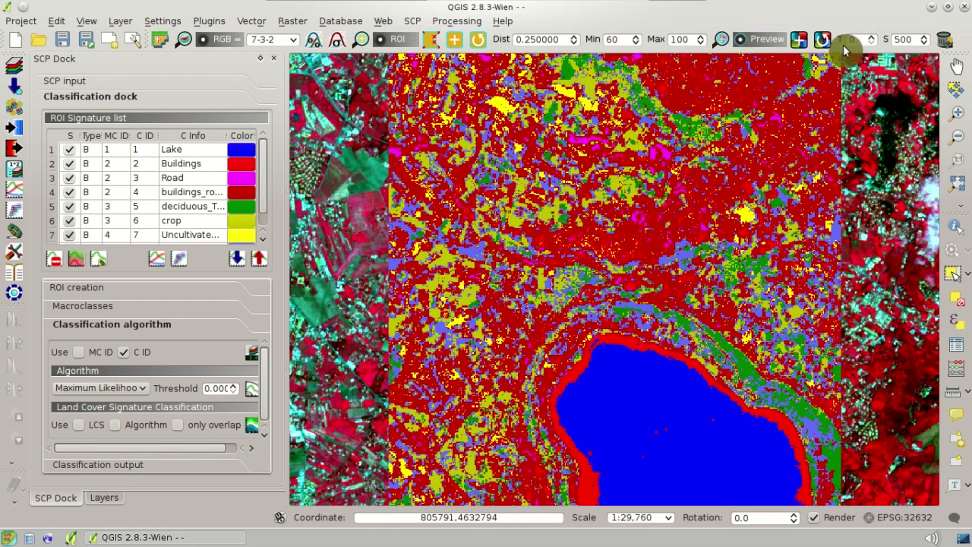
scroll(866, 40, "up", 10)
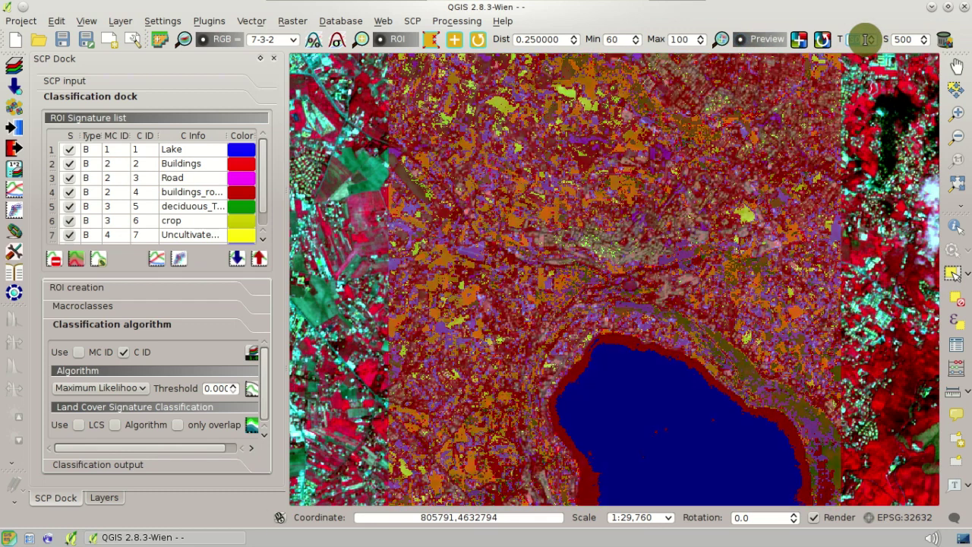
scroll(866, 40, "down", 10)
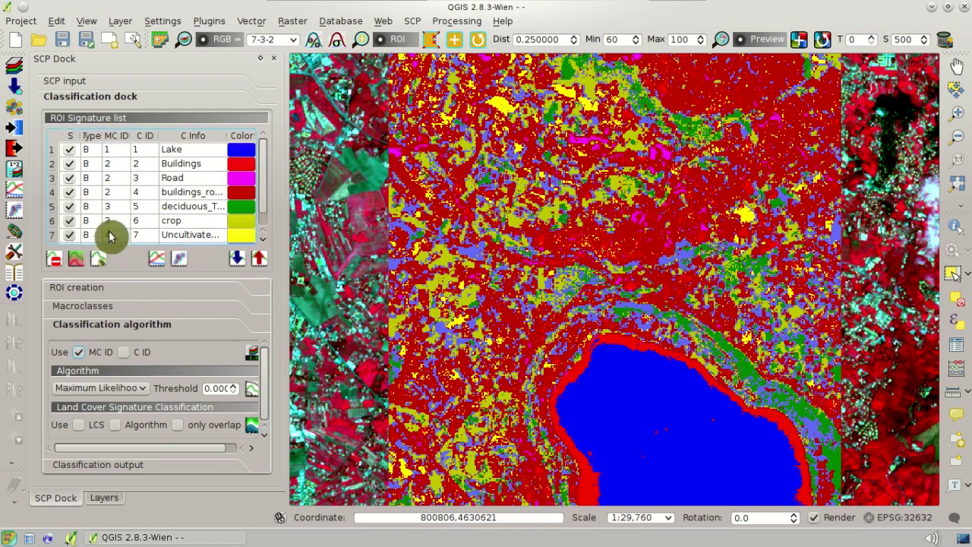
Step: Redraw the lake preview using macroclass IDs, and generate another preview over the cloud ROI near the image's eastern edge
left_click(183, 310)
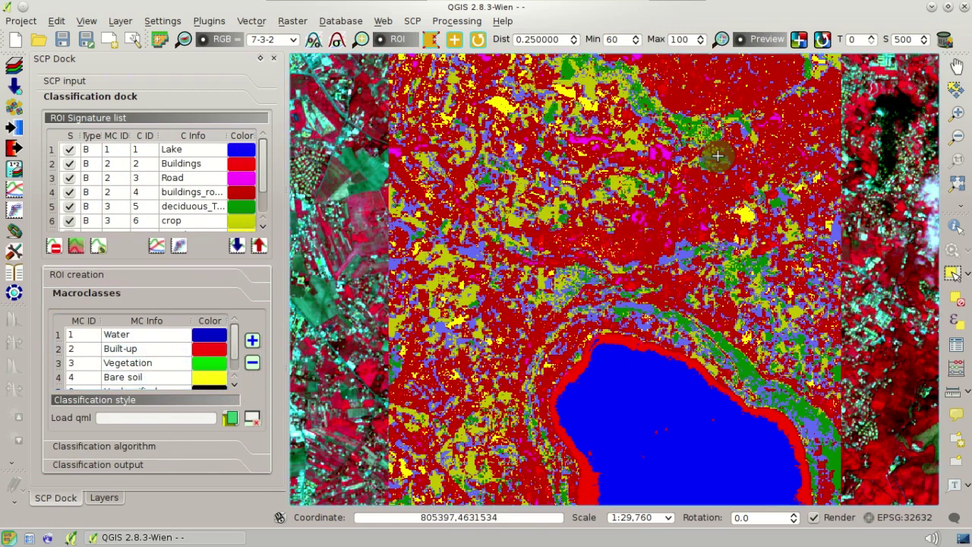
left_click(822, 42)
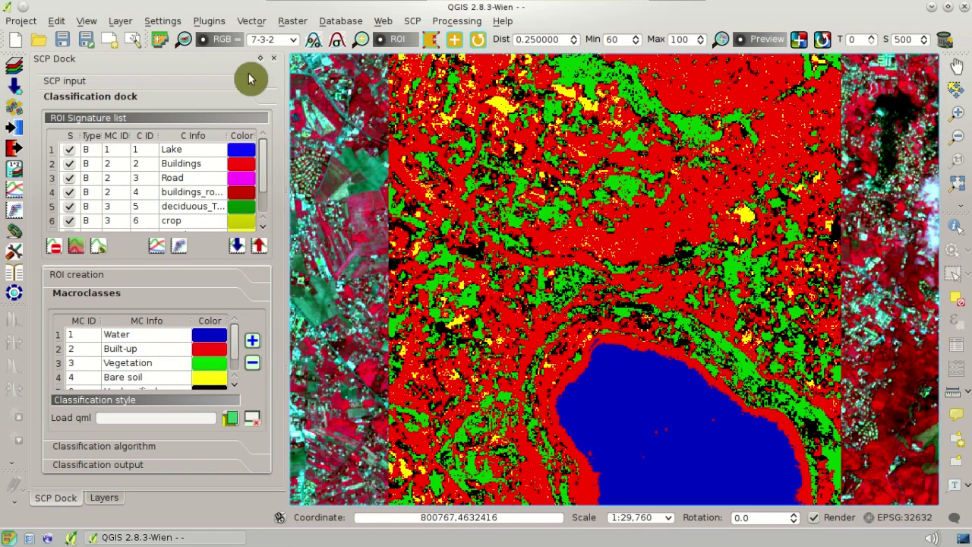
left_click(181, 40)
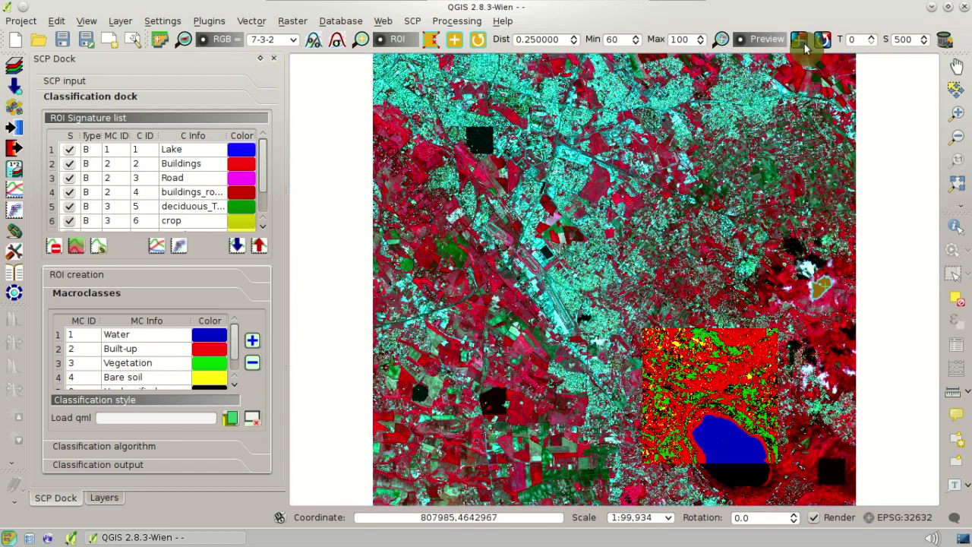
left_click(805, 282)
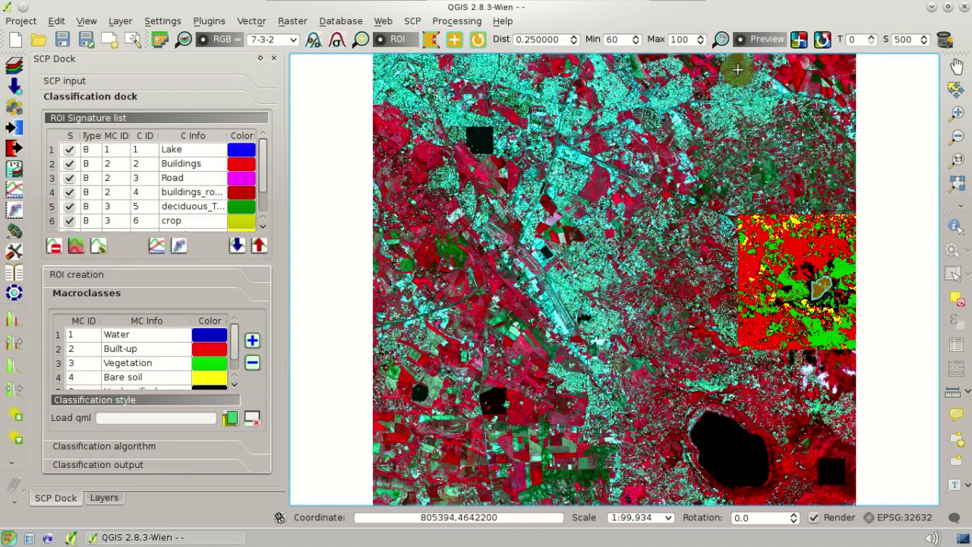
left_click(723, 42)
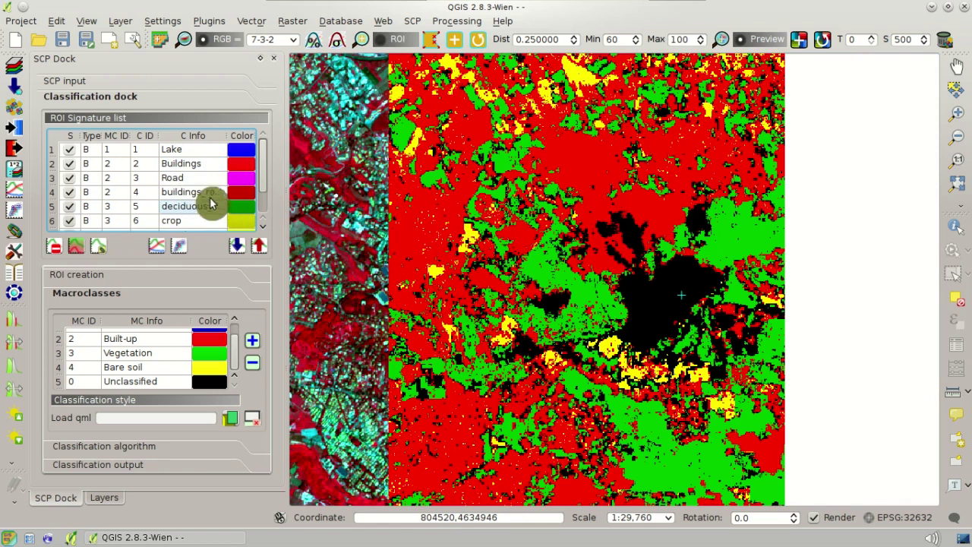
Step: Plot the spectral signatures from Lake through crop in an enlarged Spectral Signature Plot window and fit the graph to the data
left_click_drag(190, 155, 196, 221)
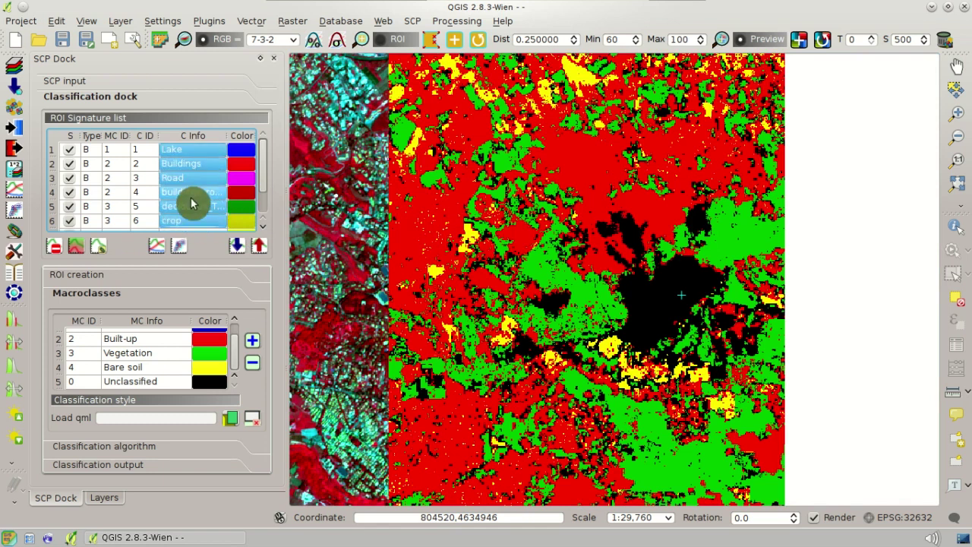
left_click(160, 247)
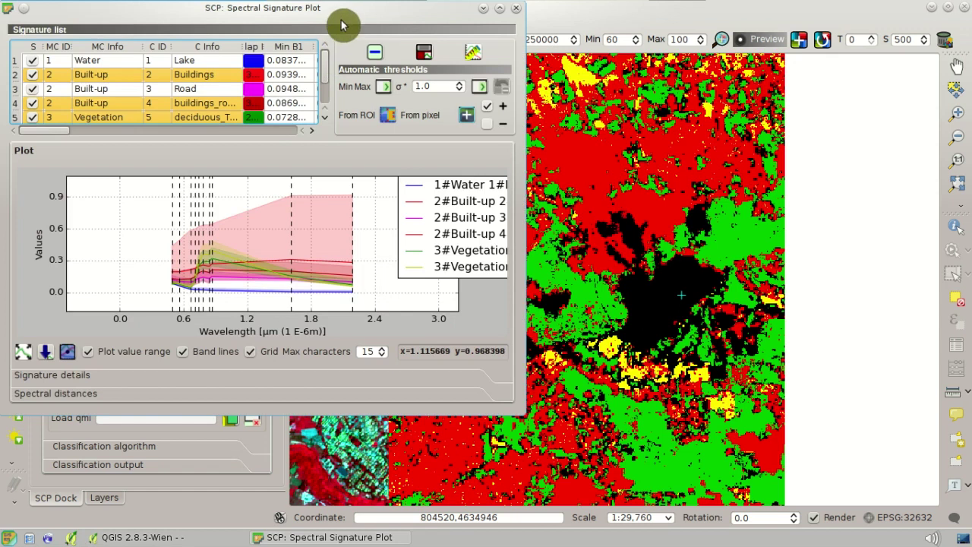
left_click_drag(349, 26, 420, 64)
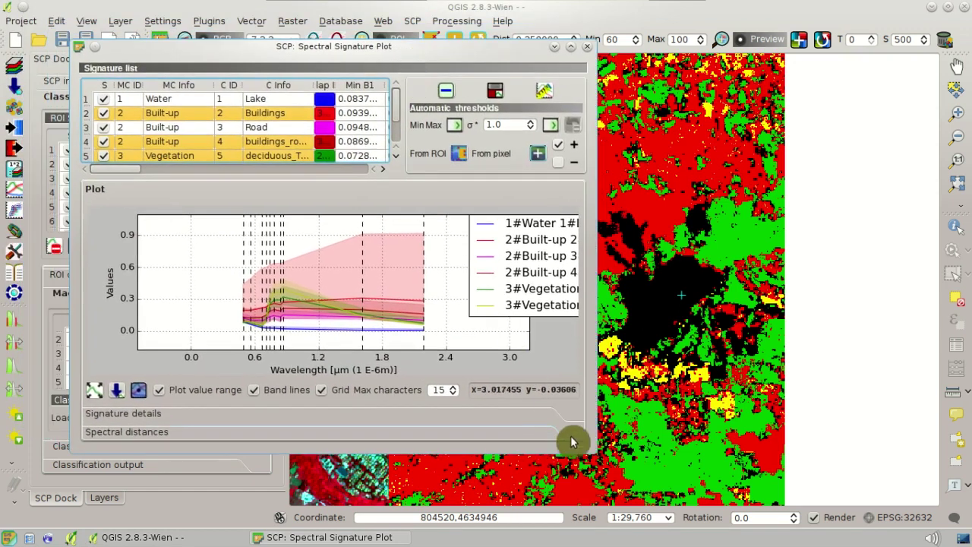
mouse_move(597, 453)
left_mouse_down()
mouse_move(801, 502)
mouse_move(834, 522)
mouse_move(917, 526)
left_mouse_up()
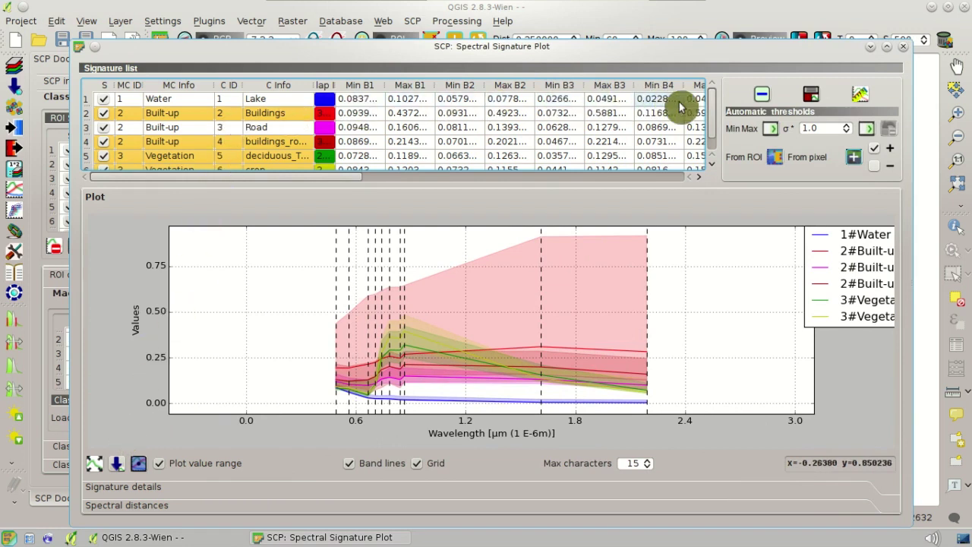
mouse_move(711, 109)
left_mouse_down()
mouse_move(708, 152)
mouse_move(706, 98)
left_mouse_up()
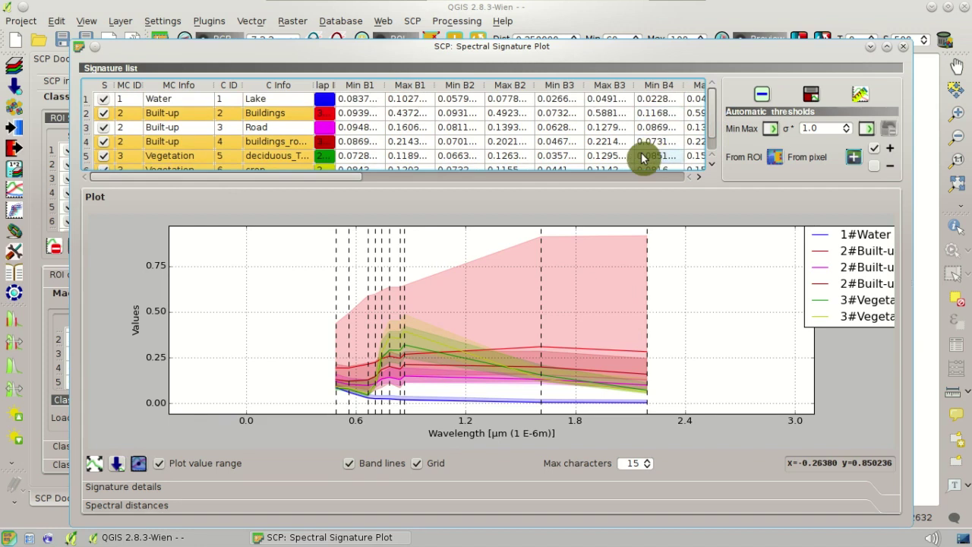
left_click(99, 464)
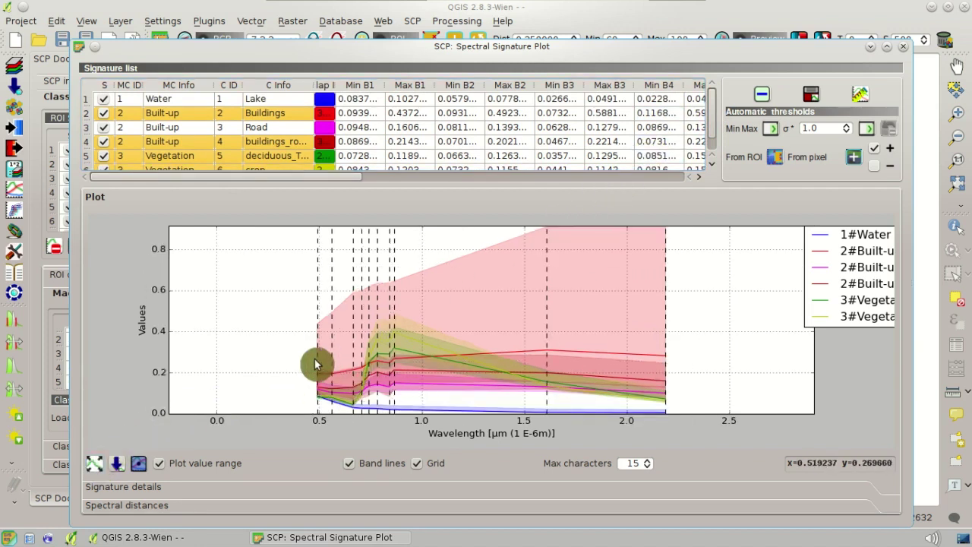
left_click_drag(311, 365, 446, 364)
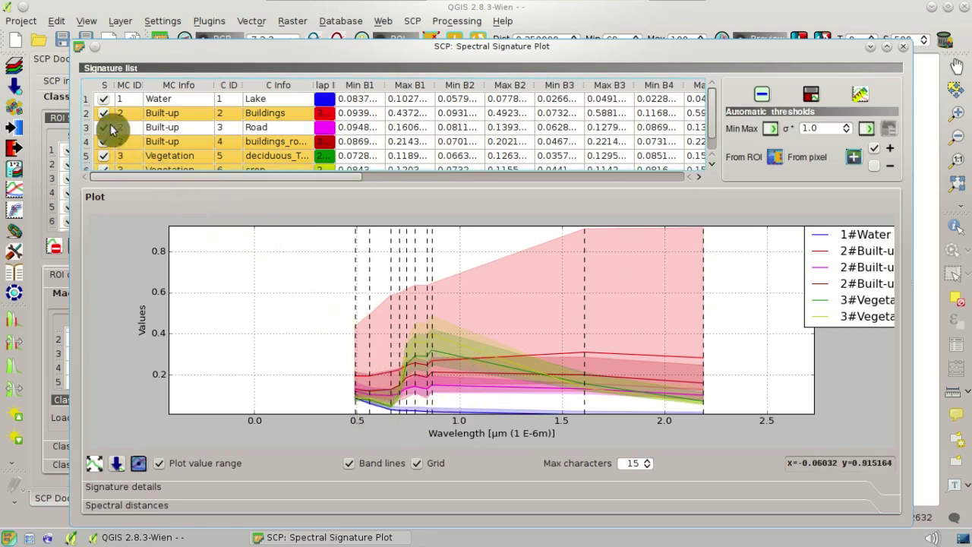
Step: Limit the spectral plot to the buildings_roads and crop signatures, and fit the graph to the crop curve
left_click(104, 99)
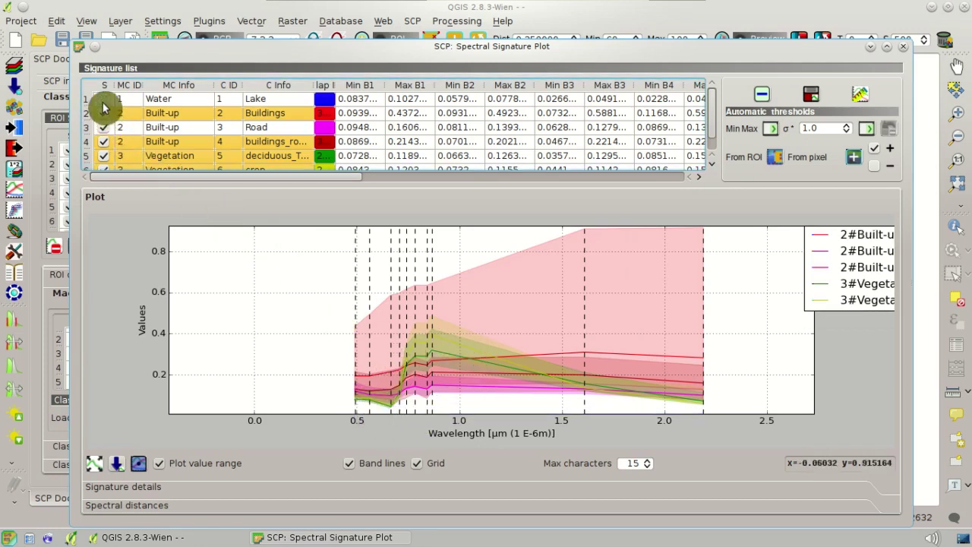
left_click(103, 113)
left_click(103, 127)
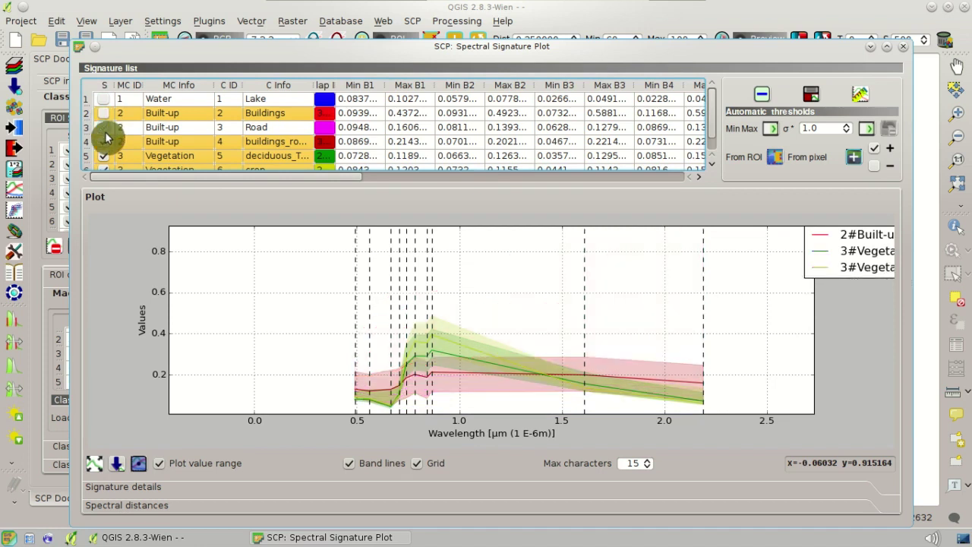
left_click(103, 141)
left_click(103, 155)
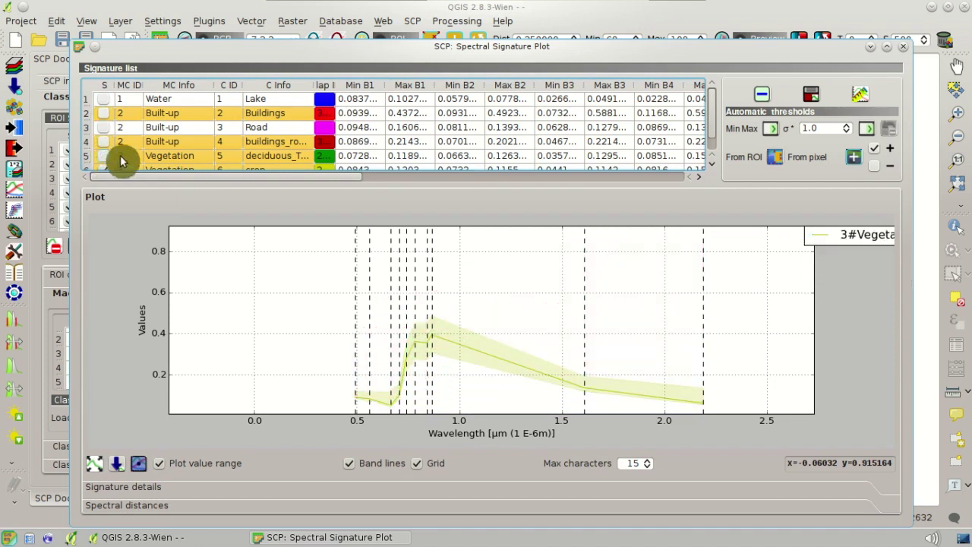
scroll(114, 163, "down", 1)
left_click(96, 466)
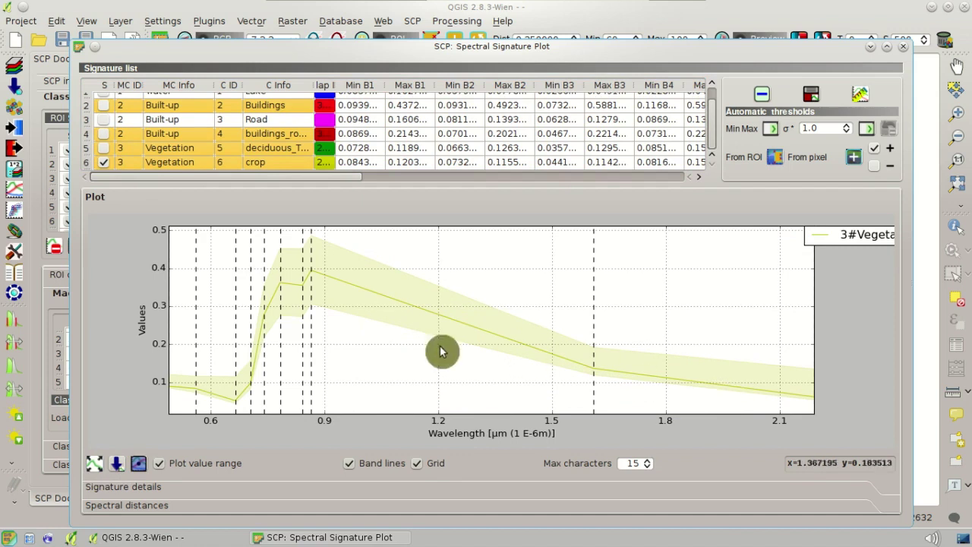
left_click(104, 134)
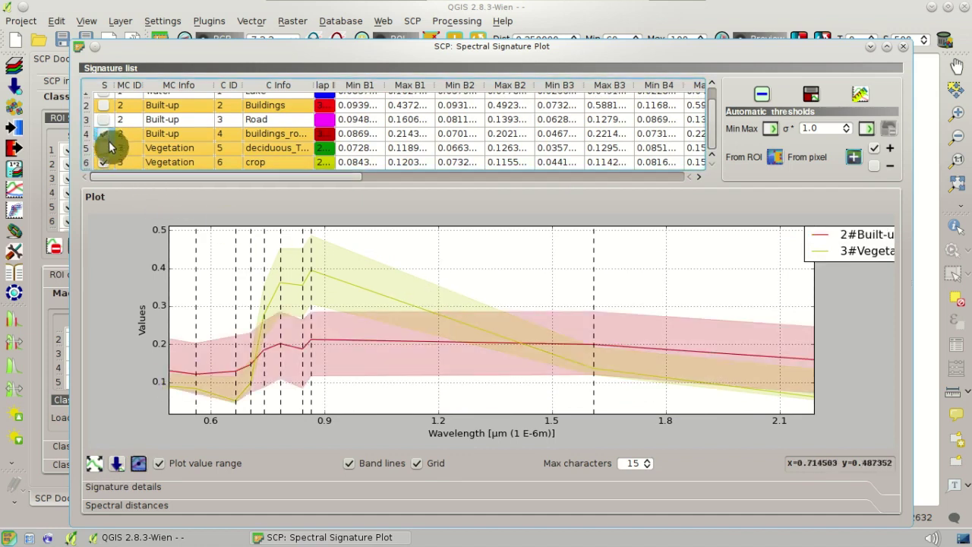
left_click_drag(845, 246, 794, 254)
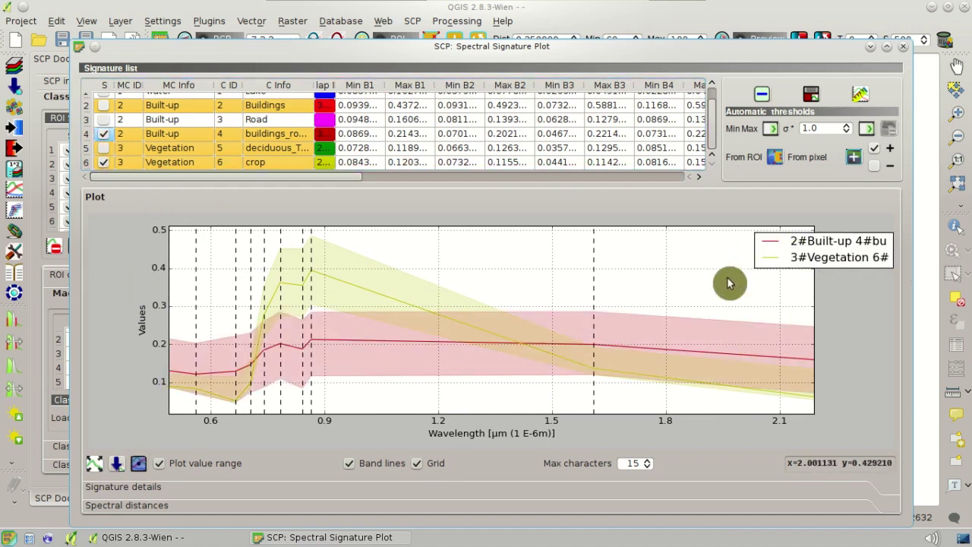
Step: Compare the buildings_roads and crop curves with and without their plotted value ranges
left_click(160, 464)
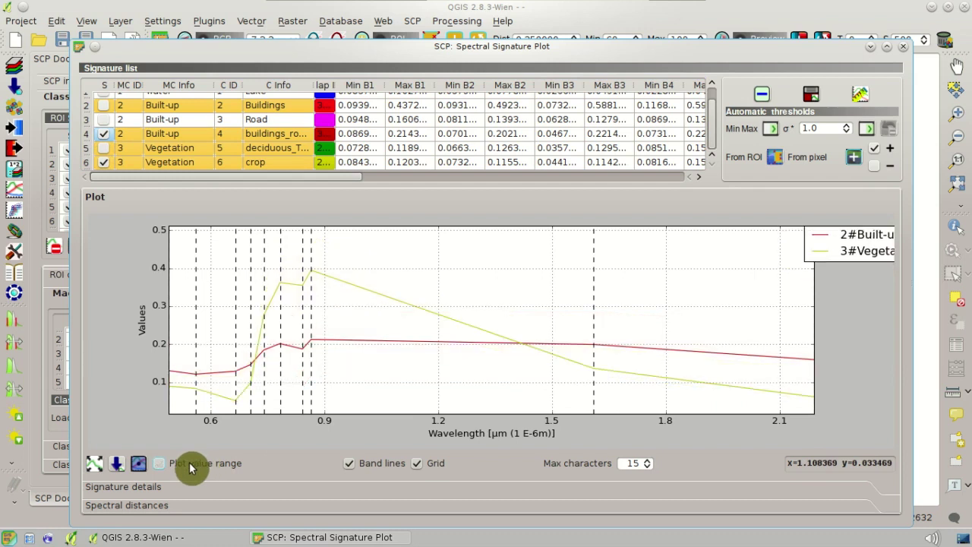
left_click(190, 466)
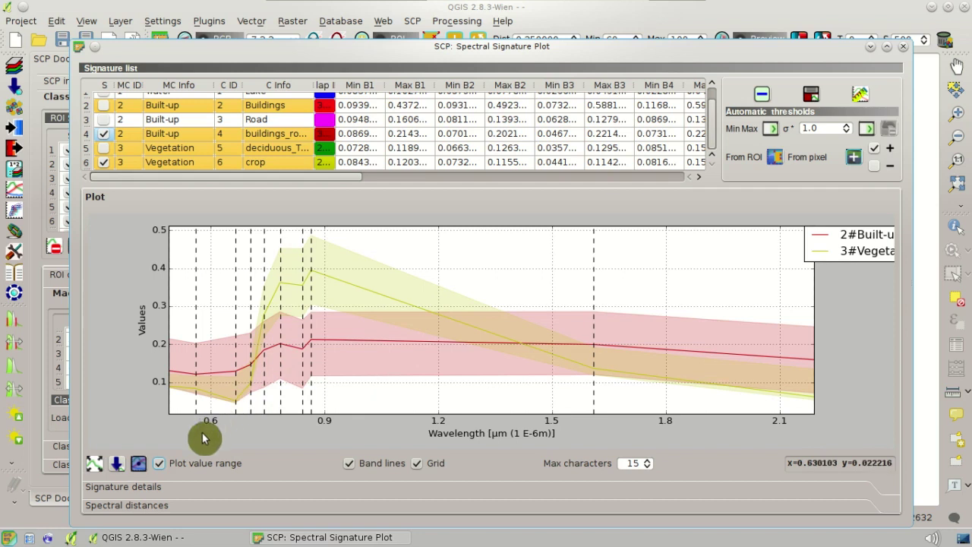
left_click(187, 467)
left_click(191, 468)
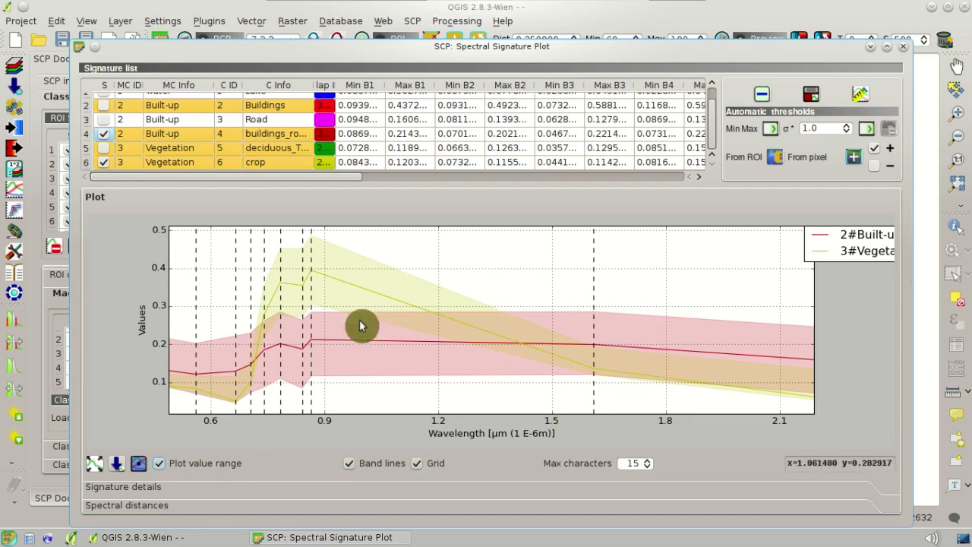
Step: Examine the signature details, adding deciduous_Trees, Road, Buildings and Lake to the displayed buildings_roads and crop signatures
left_click(432, 492)
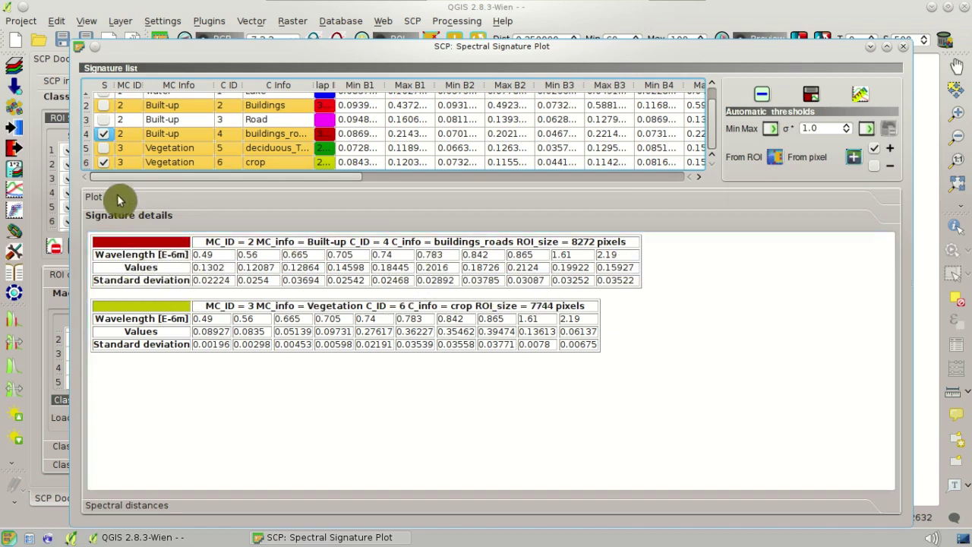
left_click(104, 148)
left_click(104, 120)
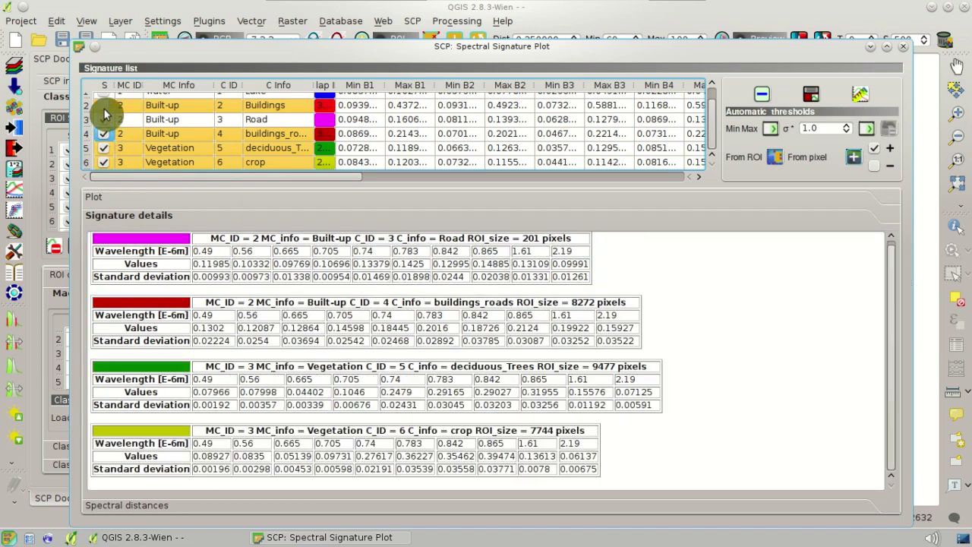
left_click(104, 105)
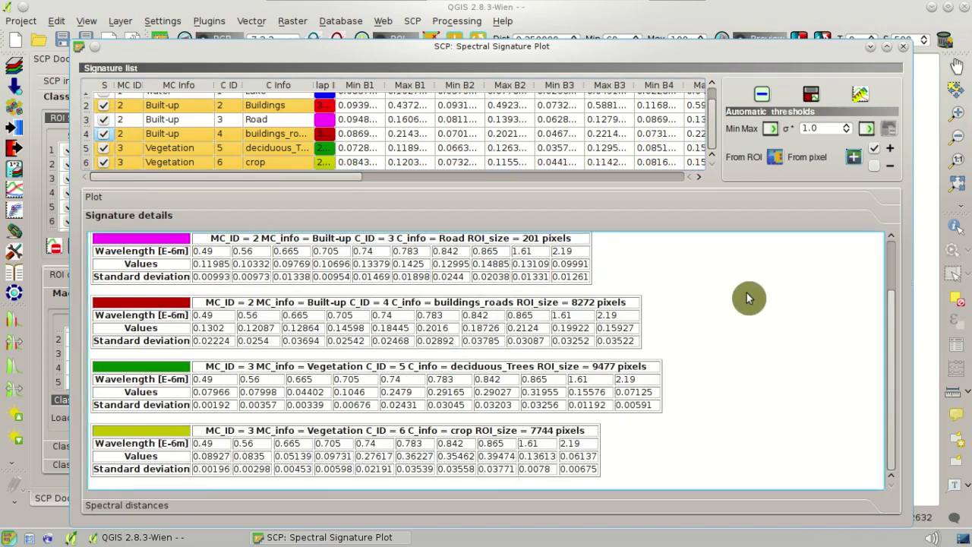
mouse_move(890, 282)
left_mouse_down()
mouse_move(888, 342)
mouse_move(885, 296)
mouse_move(775, 283)
left_mouse_up()
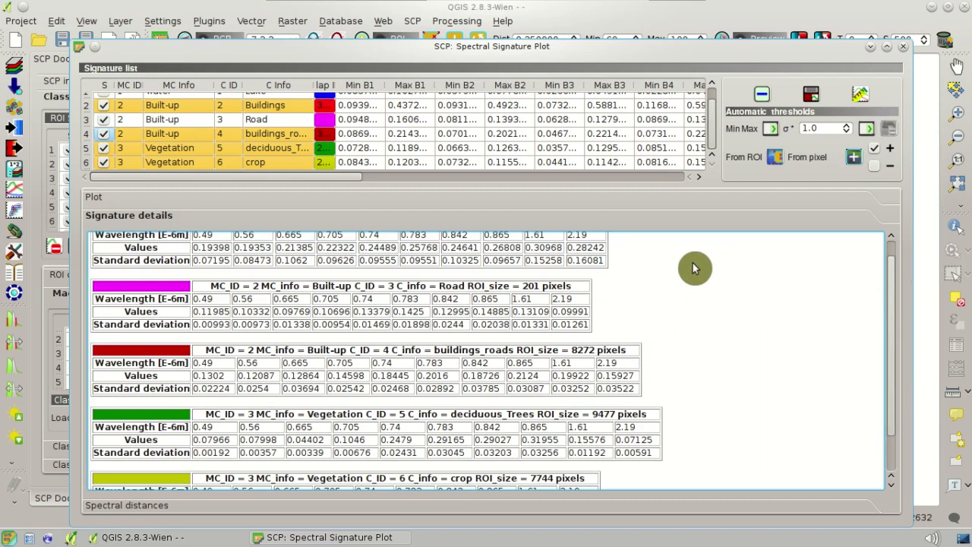
Step: Calculate the spectral distances between the highlighted signatures and examine the similarity measures of each signature pair
left_click(857, 94)
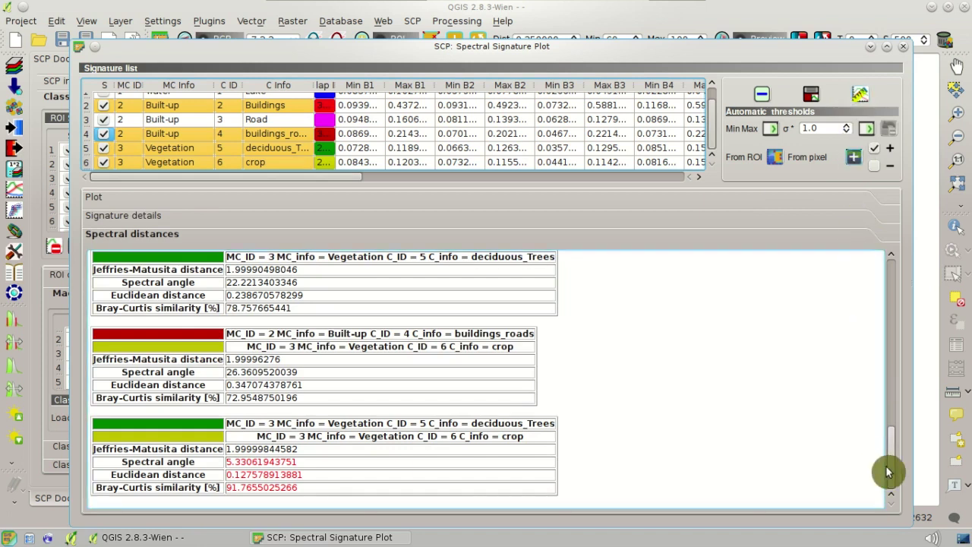
left_click_drag(891, 474, 889, 280)
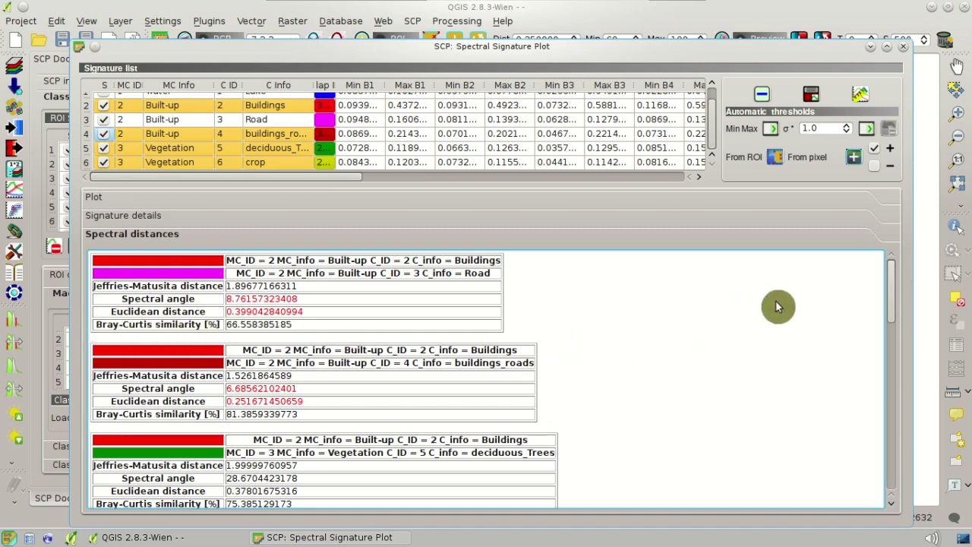
left_click_drag(892, 280, 866, 456)
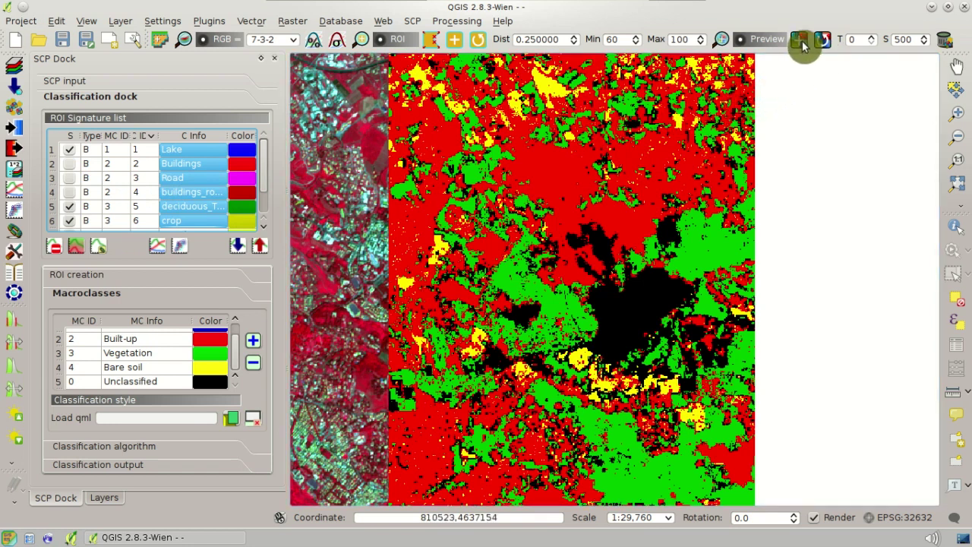
Step: Preview the classification with Buildings, Road and buildings_roads excluded, and highlight these three signatures in the ROI signature list
left_click(603, 296)
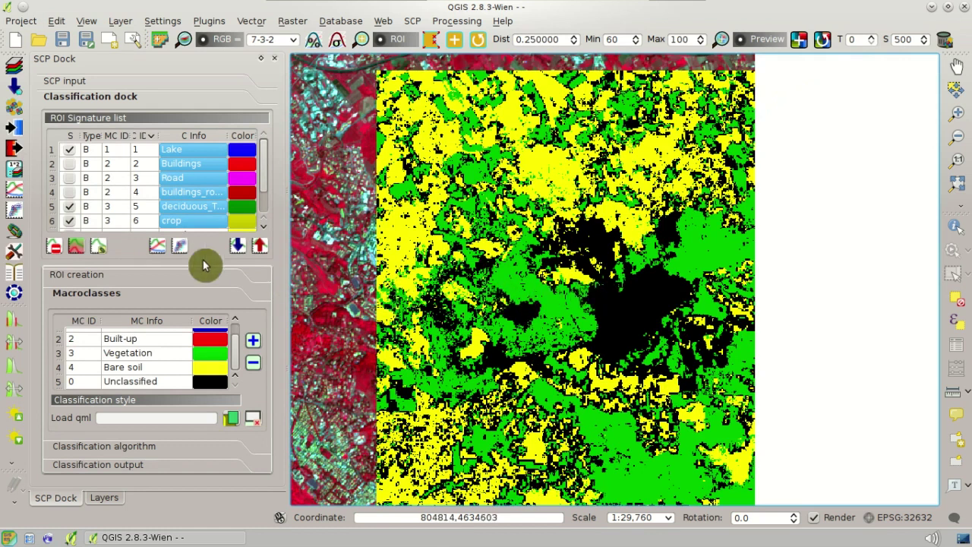
left_click(138, 199)
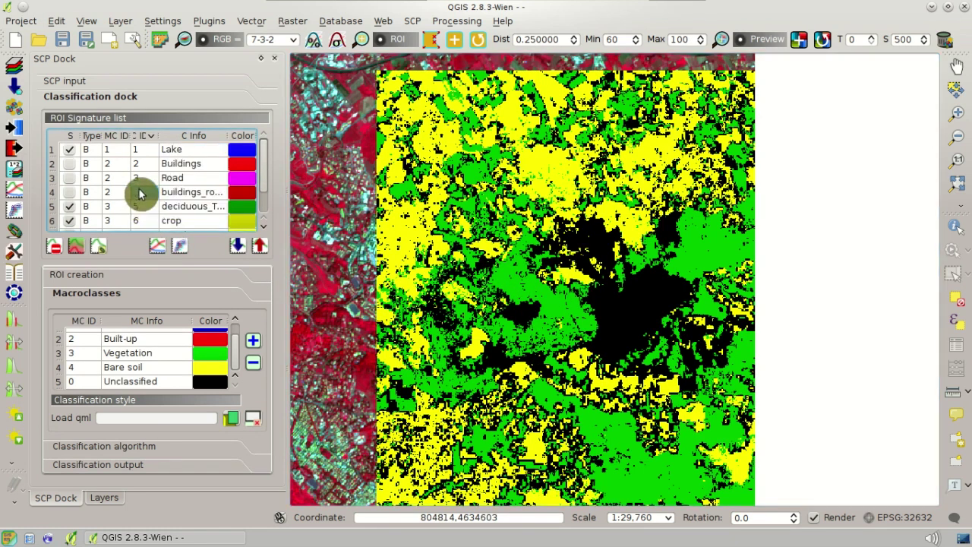
left_click(146, 167, "shift")
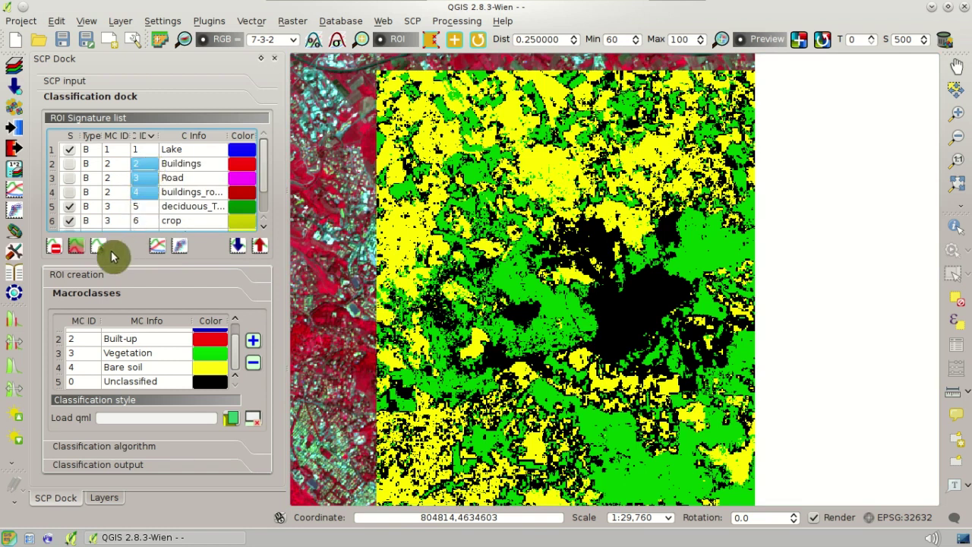
left_click(61, 253)
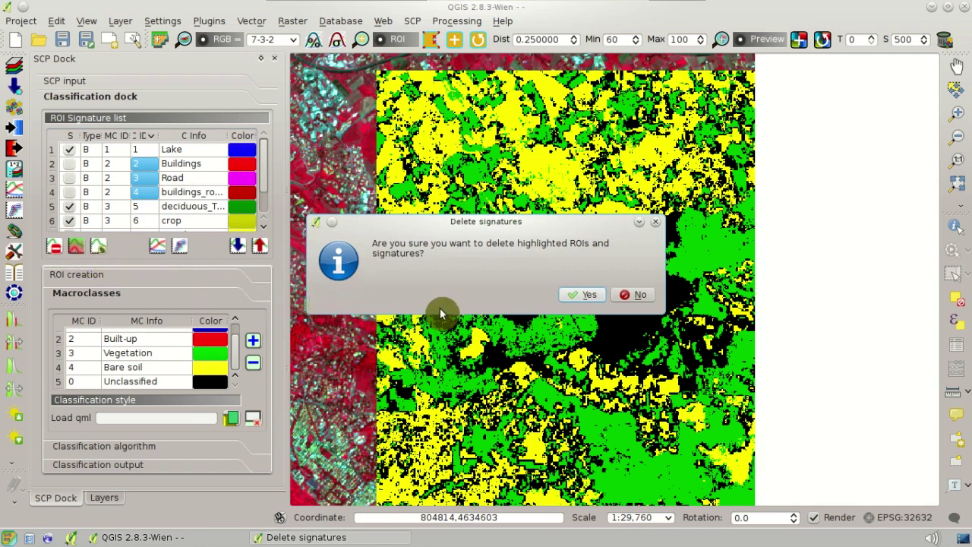
left_click(629, 292)
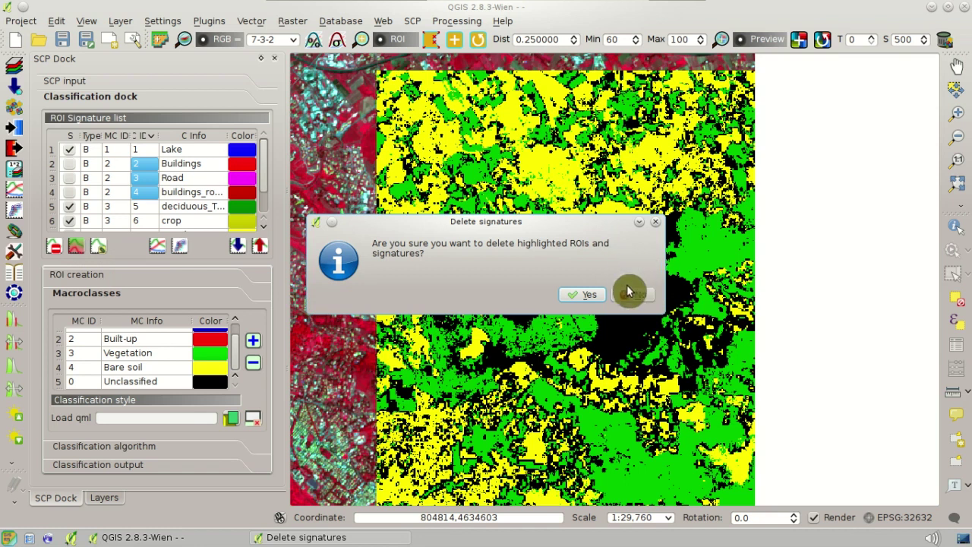
left_click(635, 296)
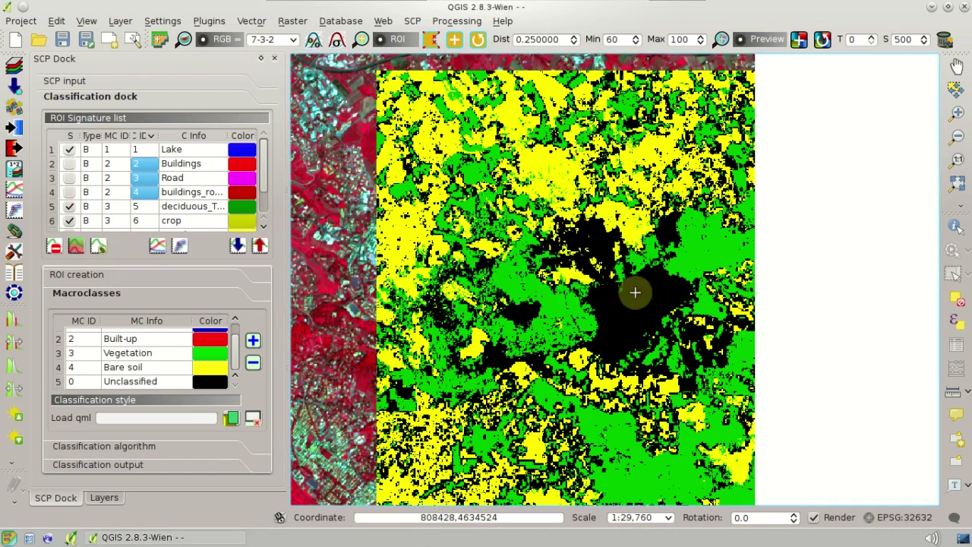
Step: Include the Buildings, Road and buildings_roads signatures in the classification again and refresh the preview
left_click(73, 186)
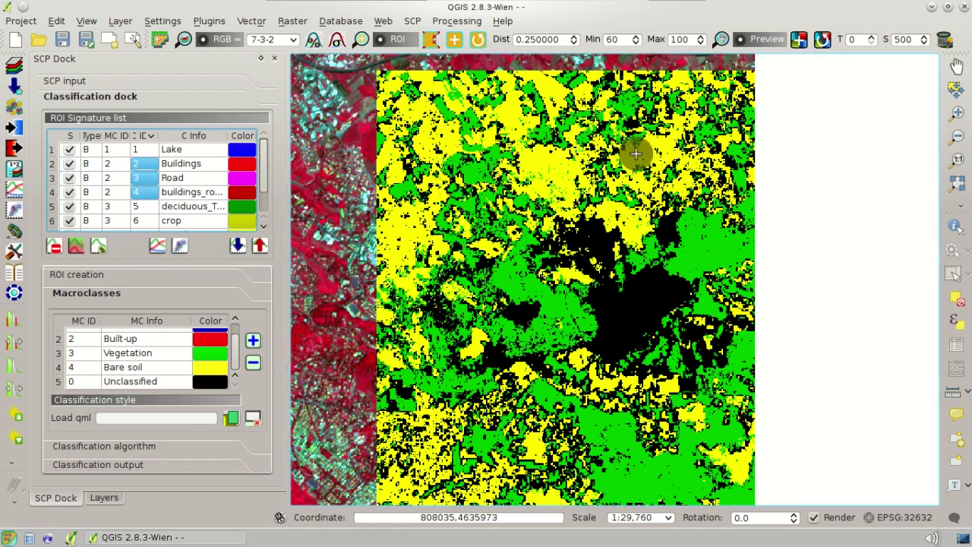
left_click(822, 43)
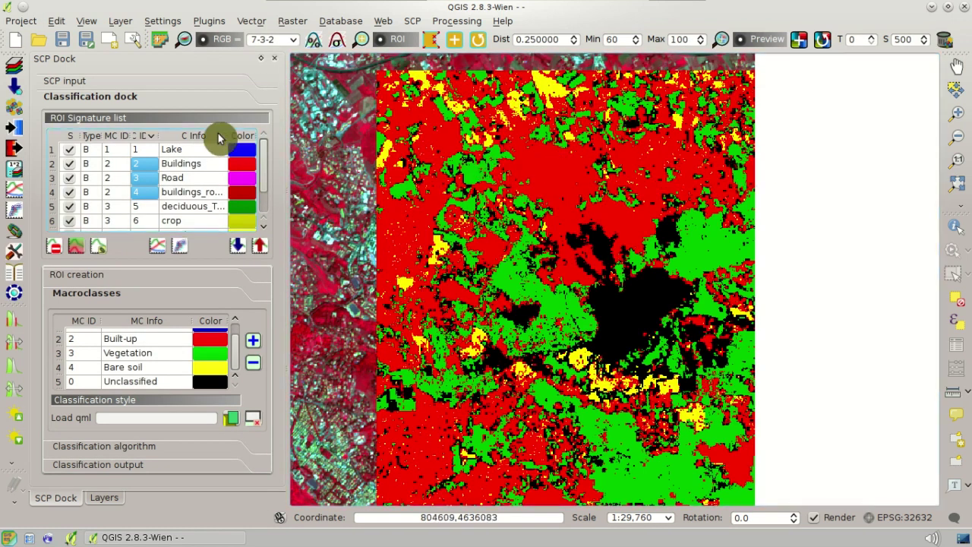
Step: Check the plugin's training input file and browse the ROI signature list down to the Lake2 entry
left_click(175, 85)
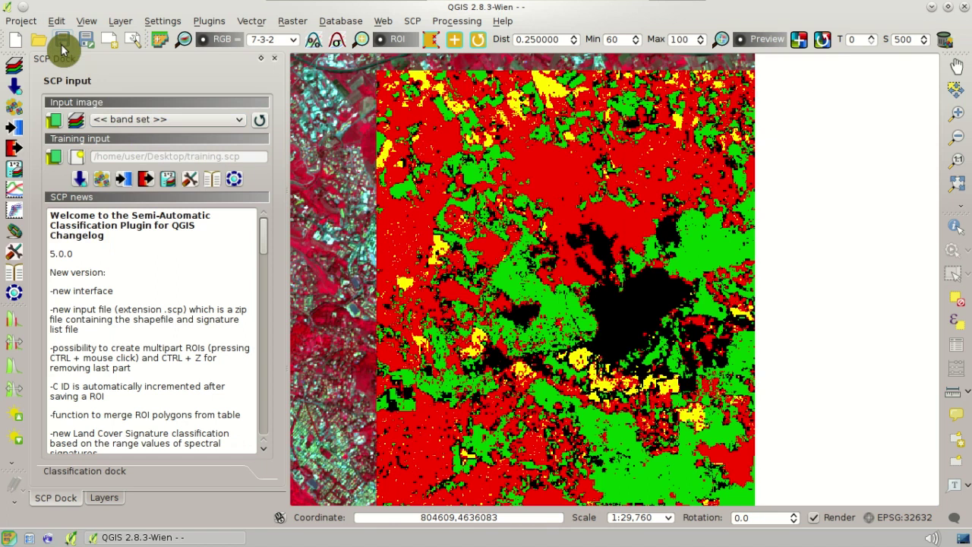
left_click(114, 471)
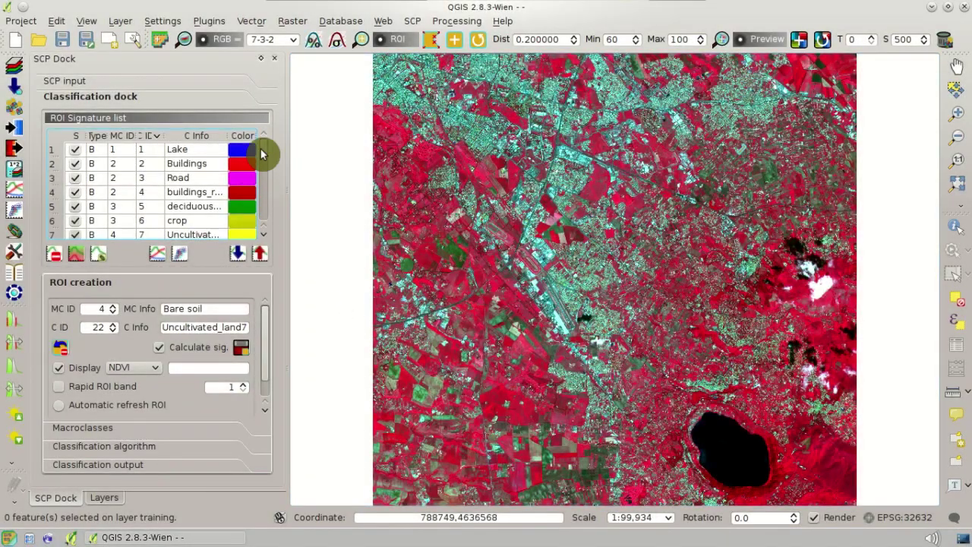
mouse_move(261, 149)
left_mouse_down()
mouse_move(267, 225)
mouse_move(266, 156)
mouse_move(265, 174)
left_mouse_up()
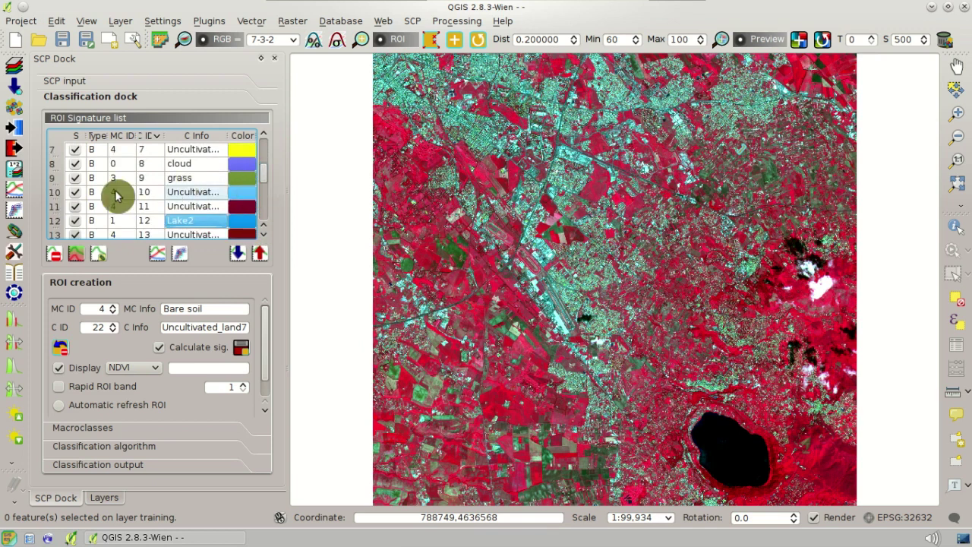
key("BackSpace")
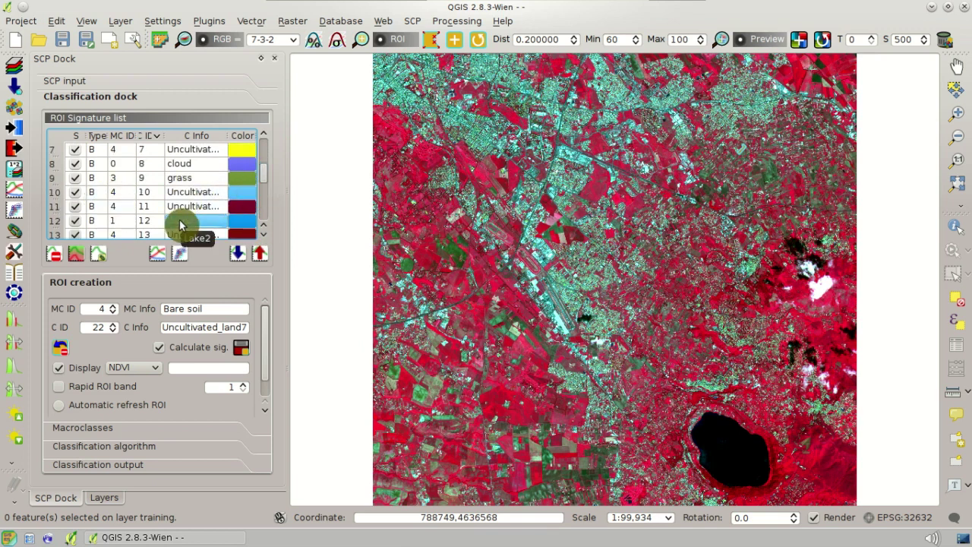
key("Escape")
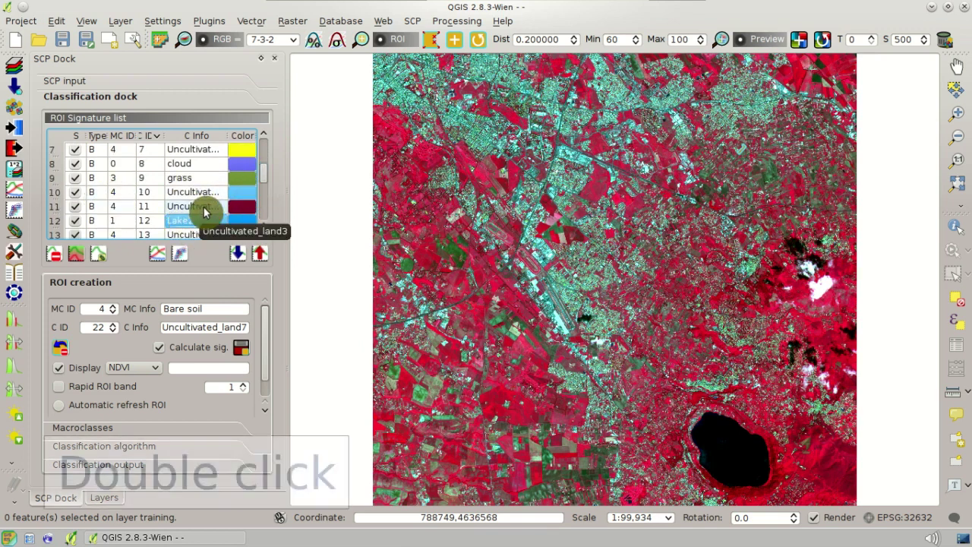
Step: Inspect the training ROIs with C ID 11, 10 and 9 on the map with the ROI overlay on and off, and show the full image
double_click(204, 213)
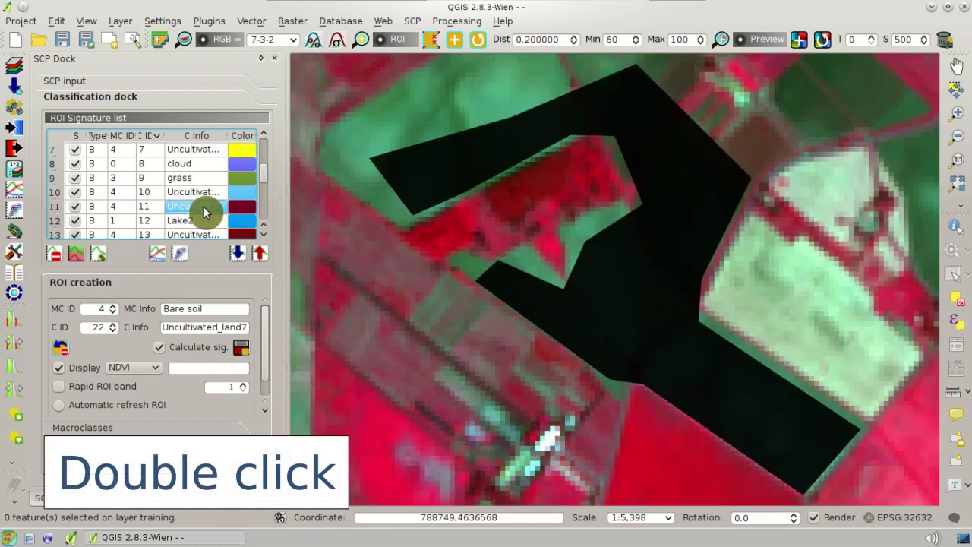
double_click(205, 199)
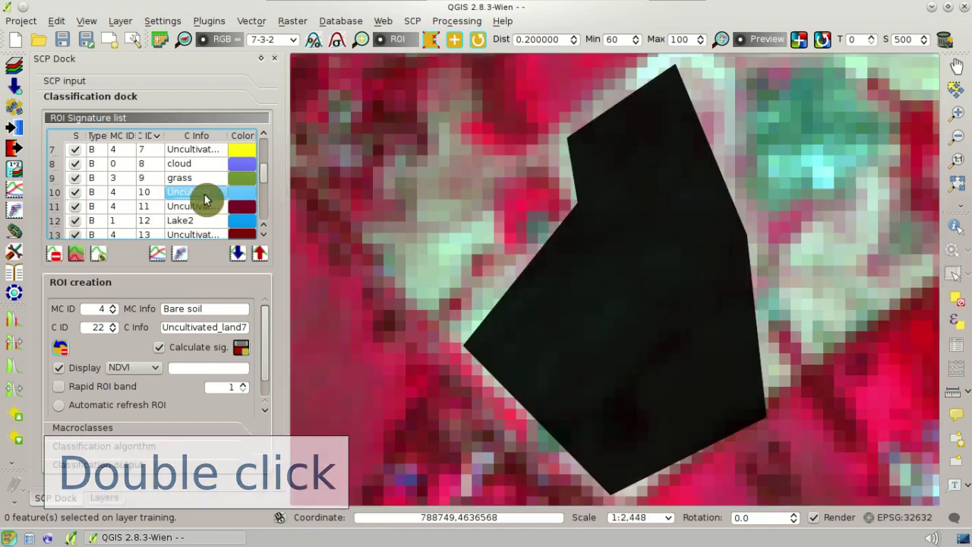
left_click(394, 44)
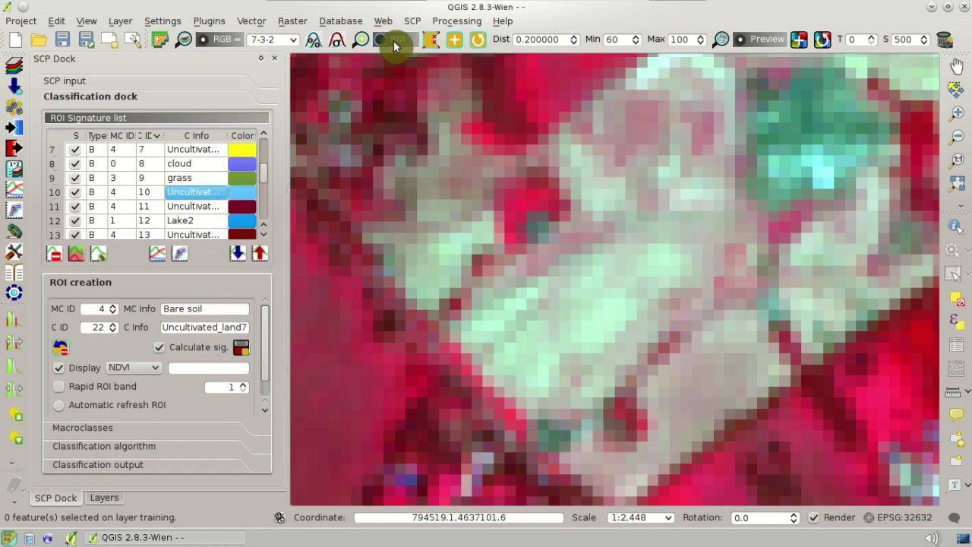
left_click(394, 45)
left_click(211, 180)
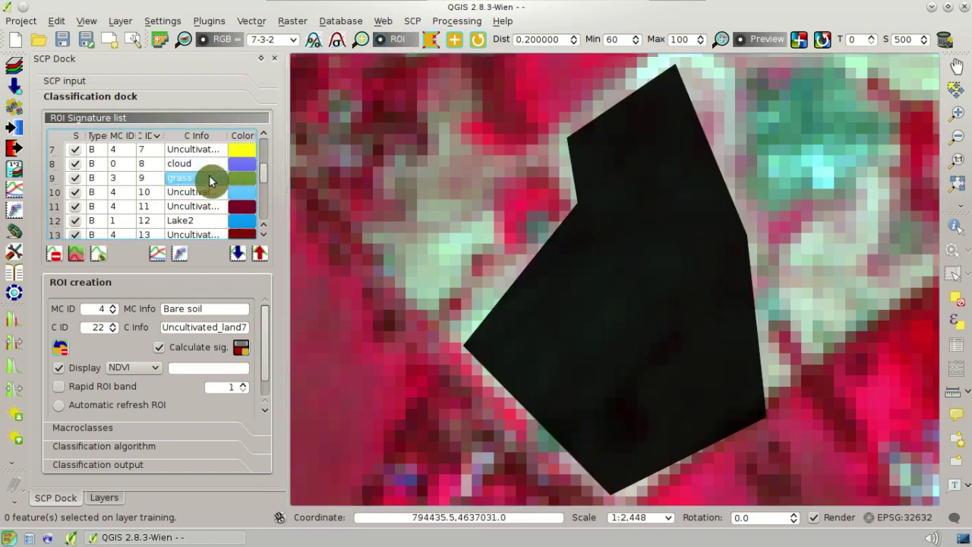
left_click(389, 45)
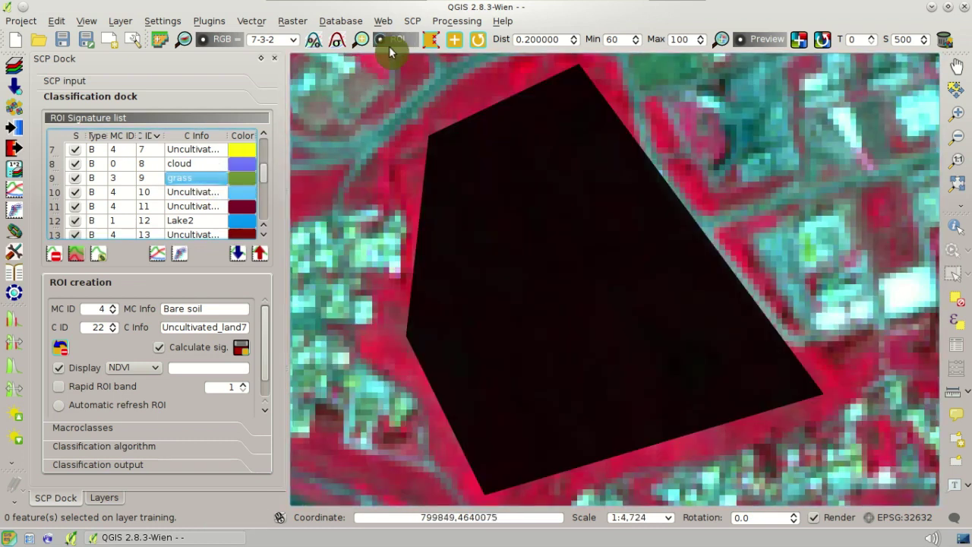
left_click(389, 46)
scroll(347, 179, "down", 1)
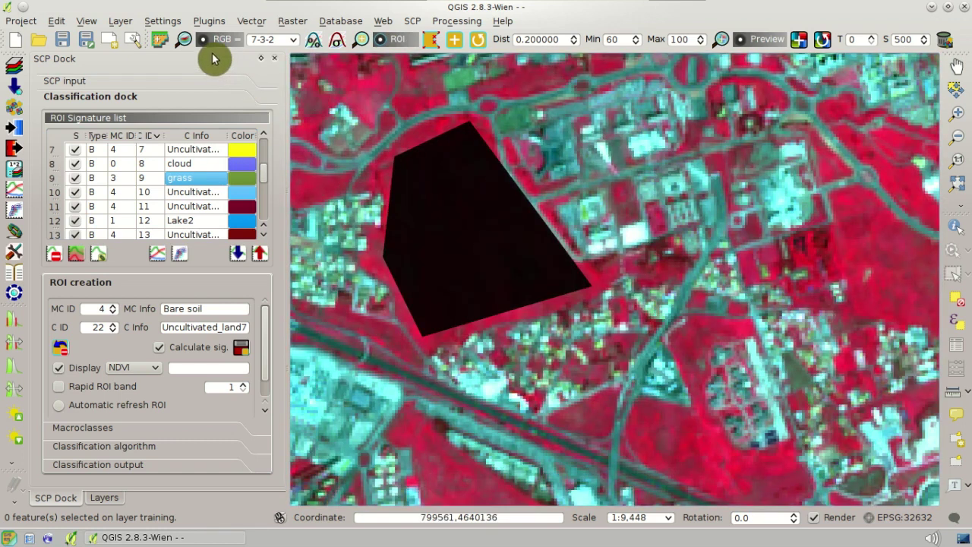
left_click(190, 42)
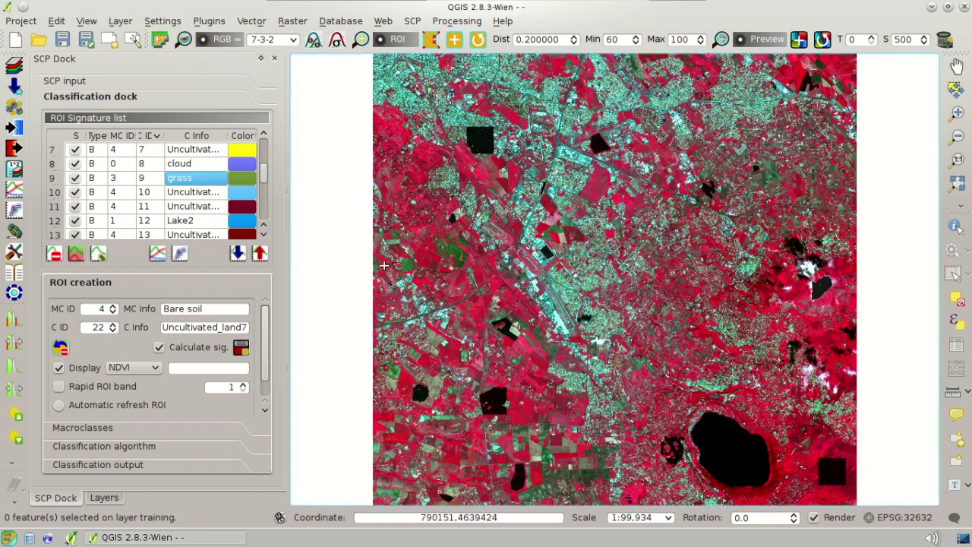
Step: Set the RAM available for processing to 1024 MB in the Semi-Automatic Classification Plugin settings
left_click(225, 452)
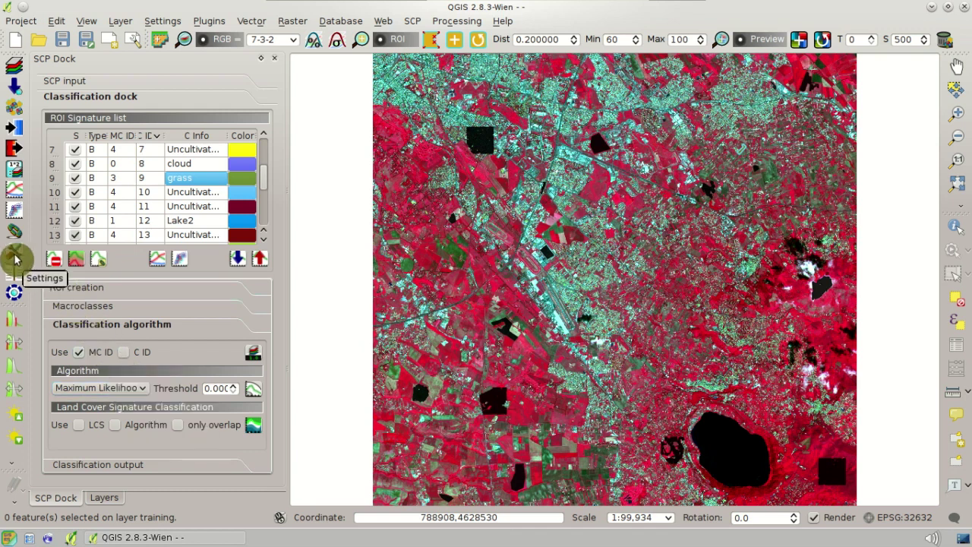
left_click(15, 259)
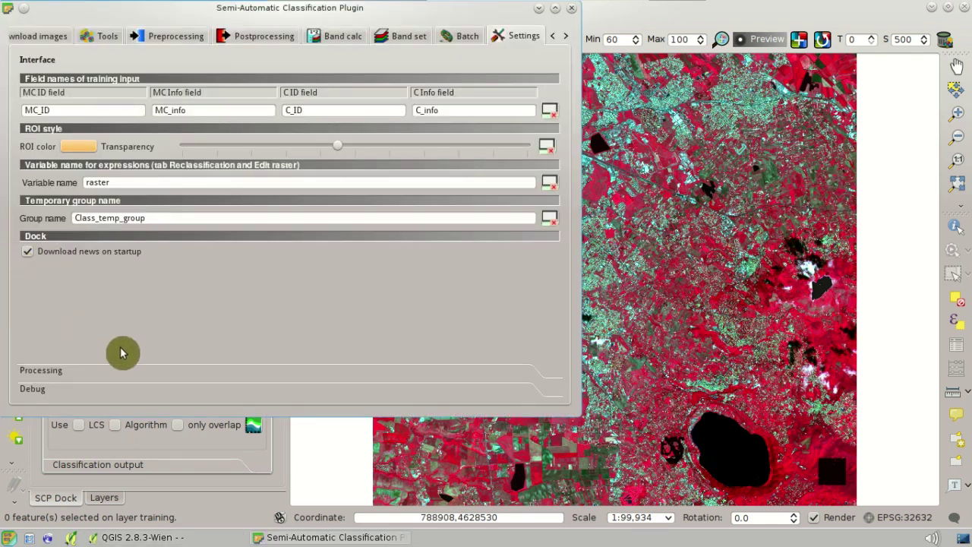
left_click(200, 374)
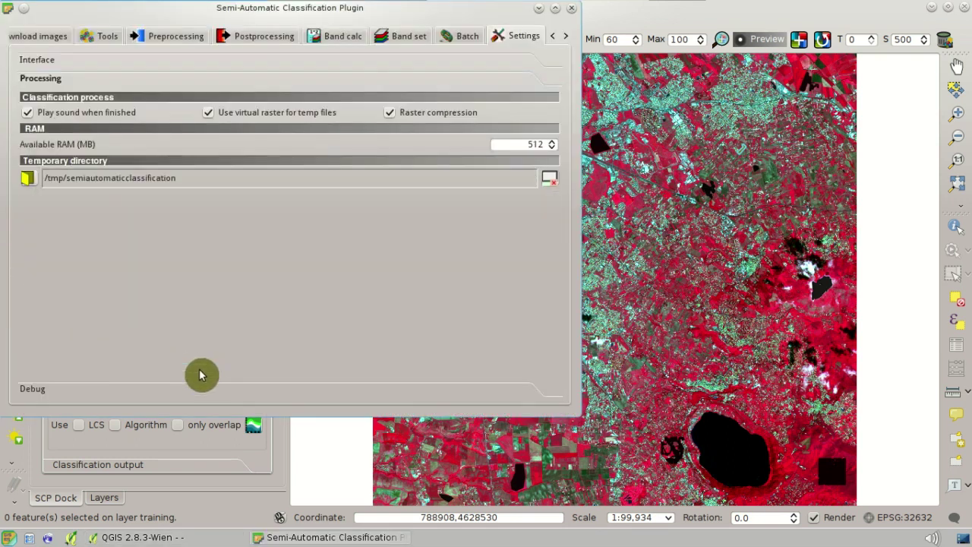
left_click_drag(418, 9, 586, 119)
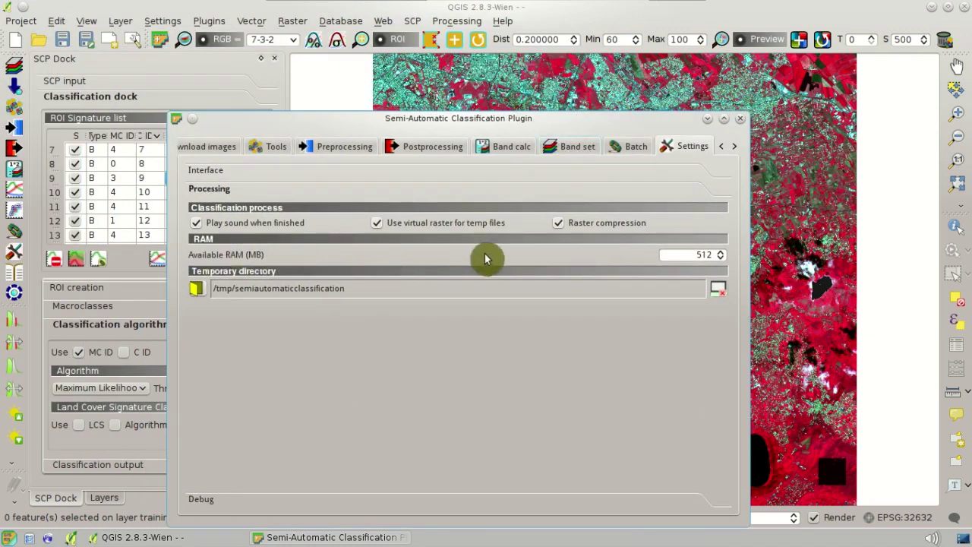
double_click(694, 254)
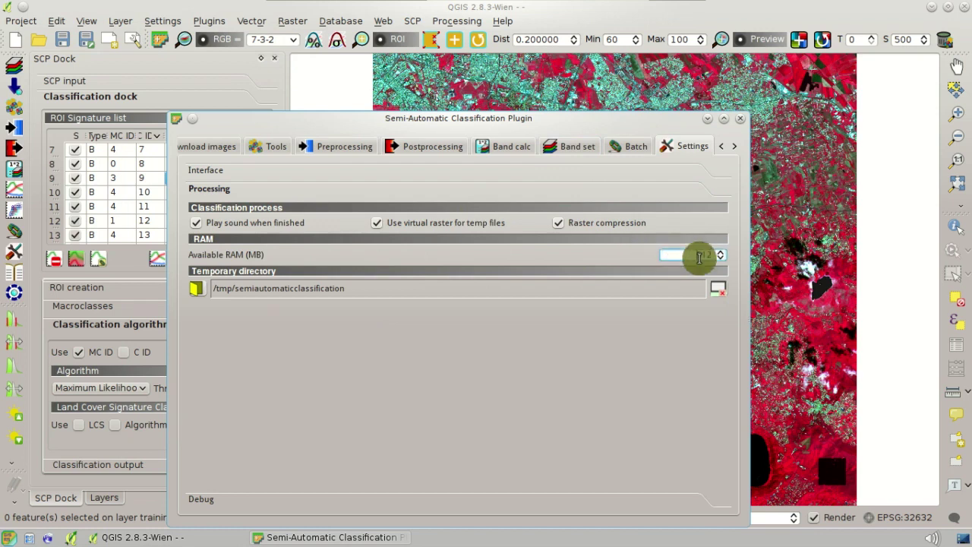
type("1")
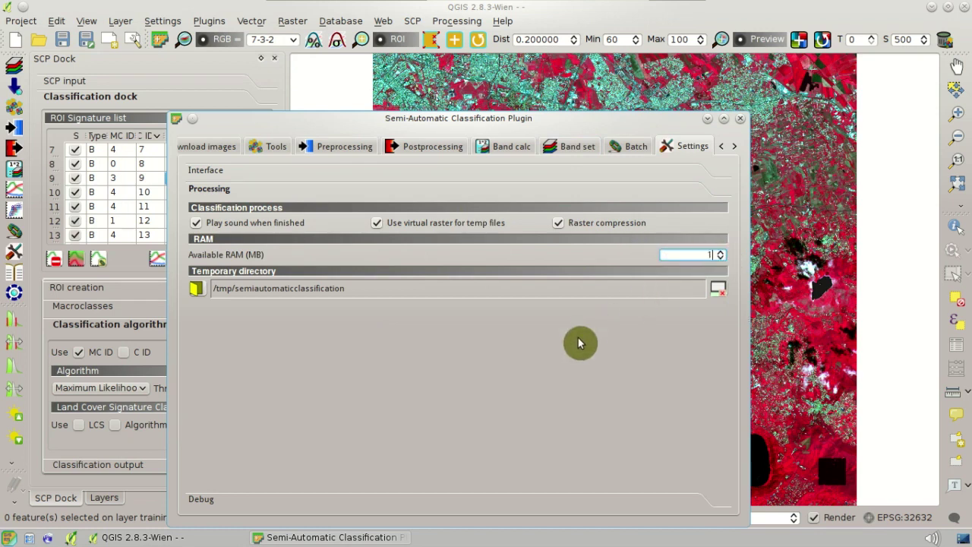
type("024")
left_click_drag(603, 123, 605, 98)
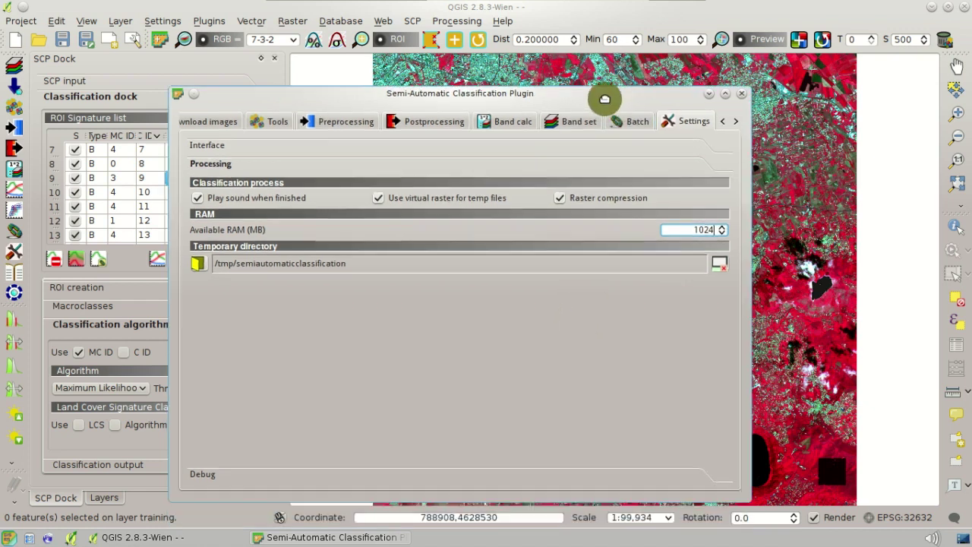
left_click(744, 93)
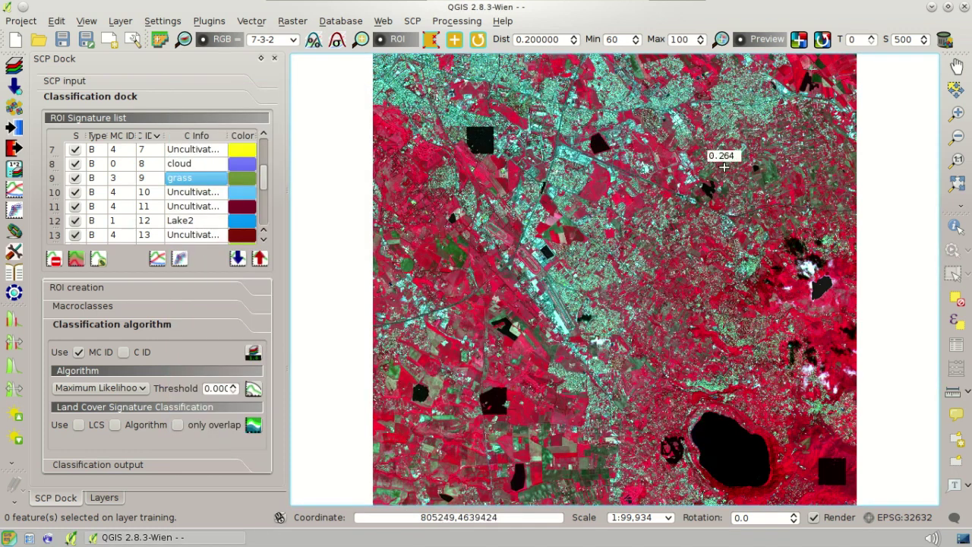
Step: Run the final classification and save the output raster as classification in /home/user/Desktop/
left_click(256, 471)
left_click(225, 472)
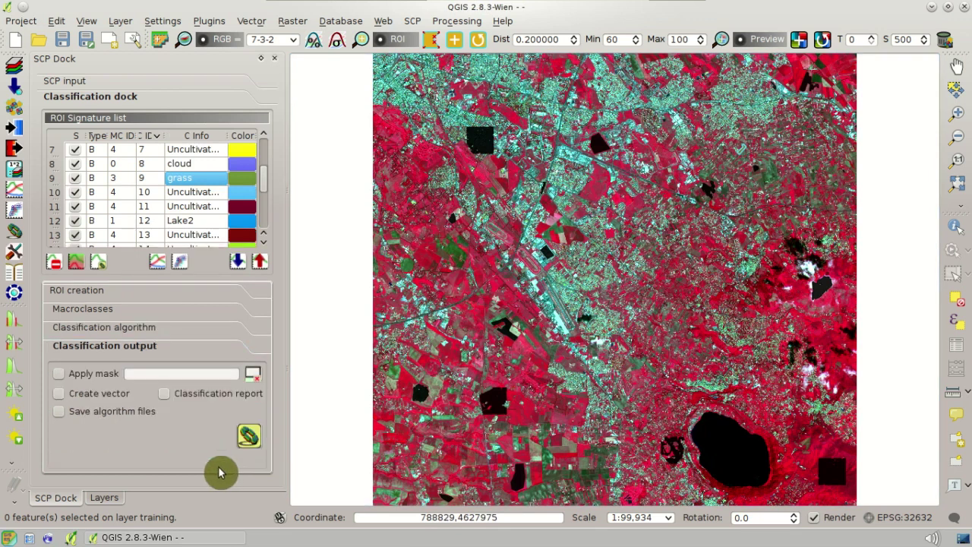
left_click(250, 439)
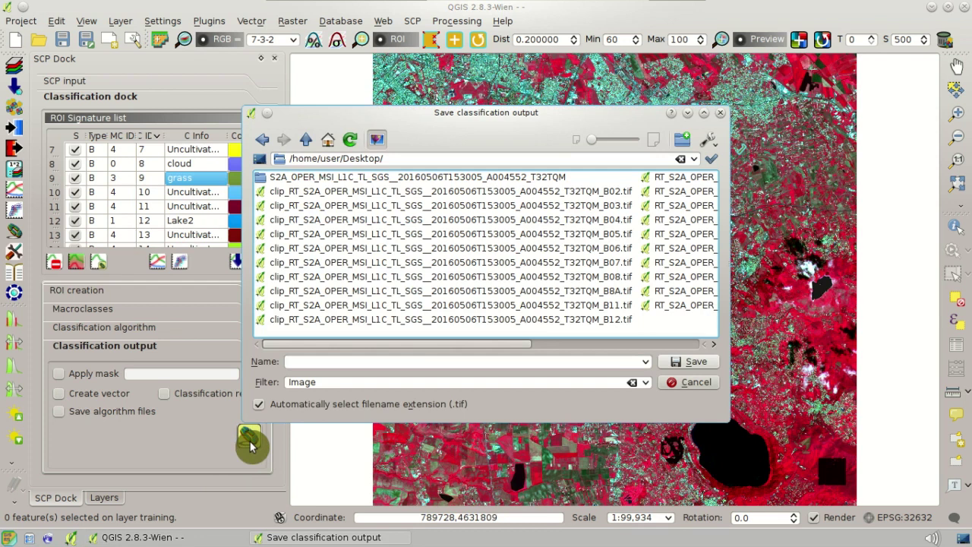
left_click(325, 360)
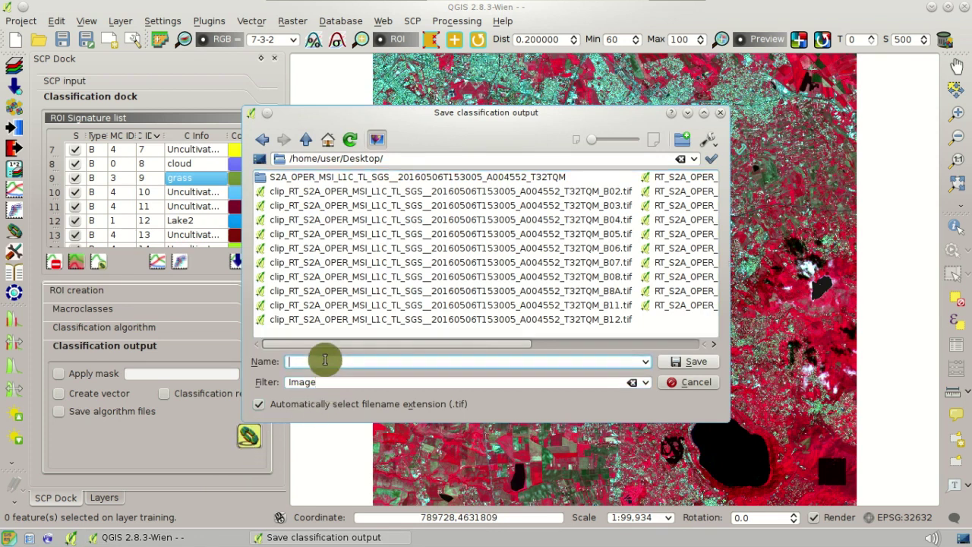
type("cl")
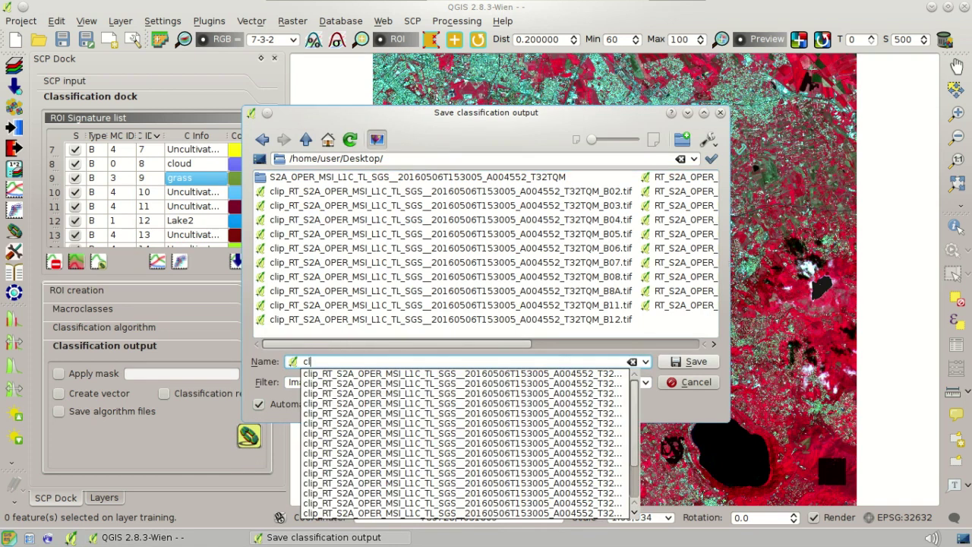
type("assification")
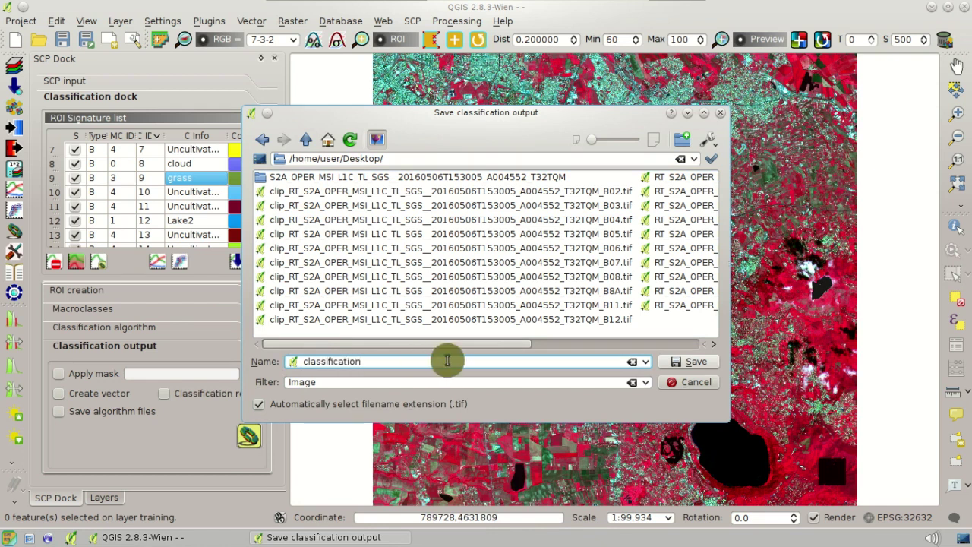
left_click(673, 363)
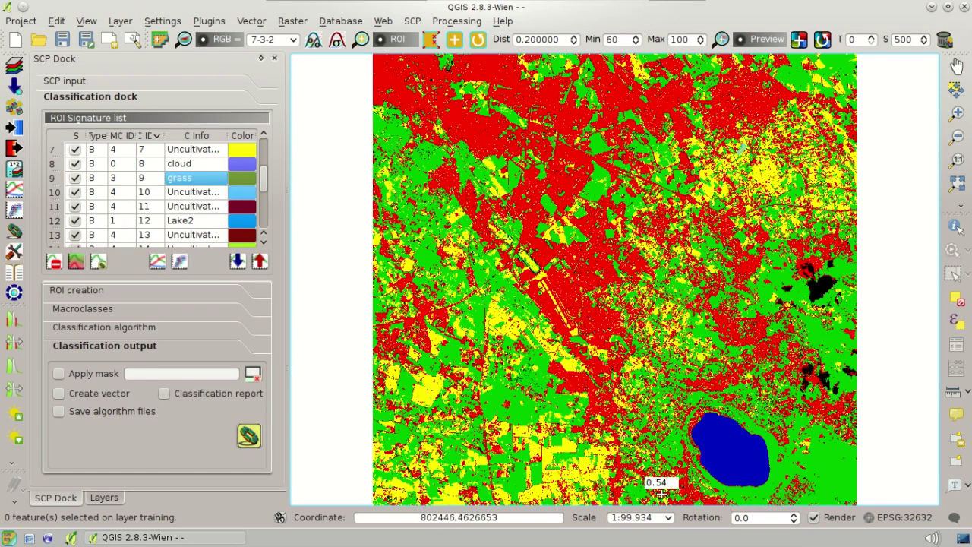
Step: Inspect the classified area around the cloud ROI (C ID 8) and compare it with the 7-3-2 color composite
left_click(240, 197)
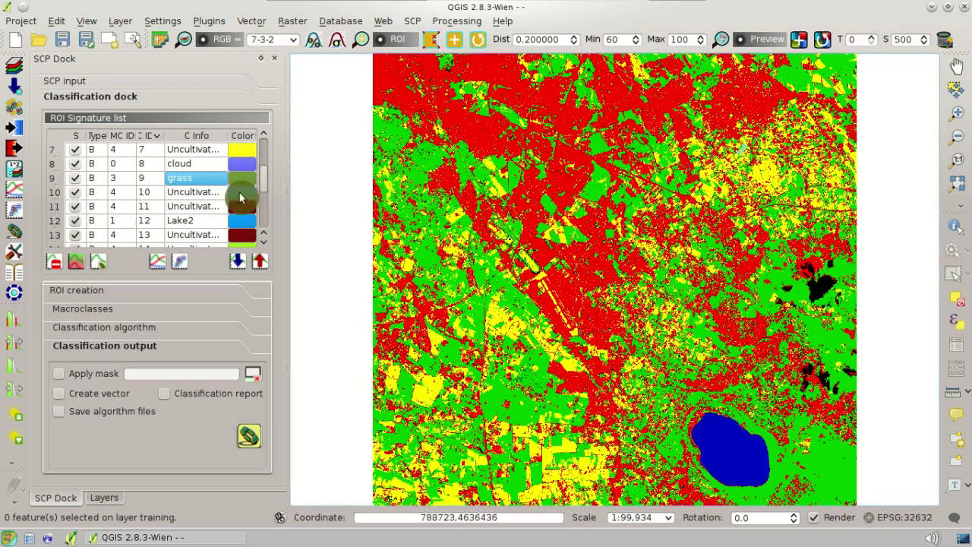
double_click(202, 169)
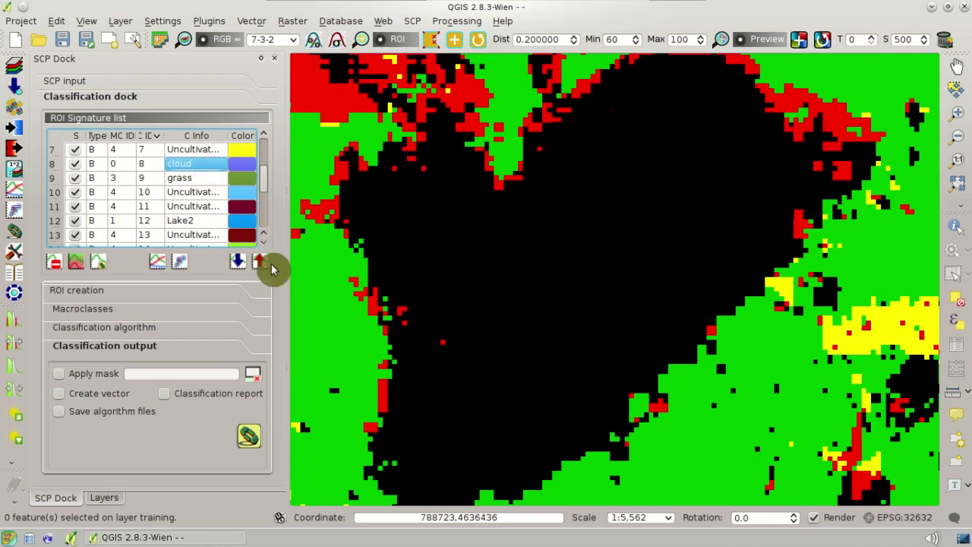
scroll(560, 315, "down", 1)
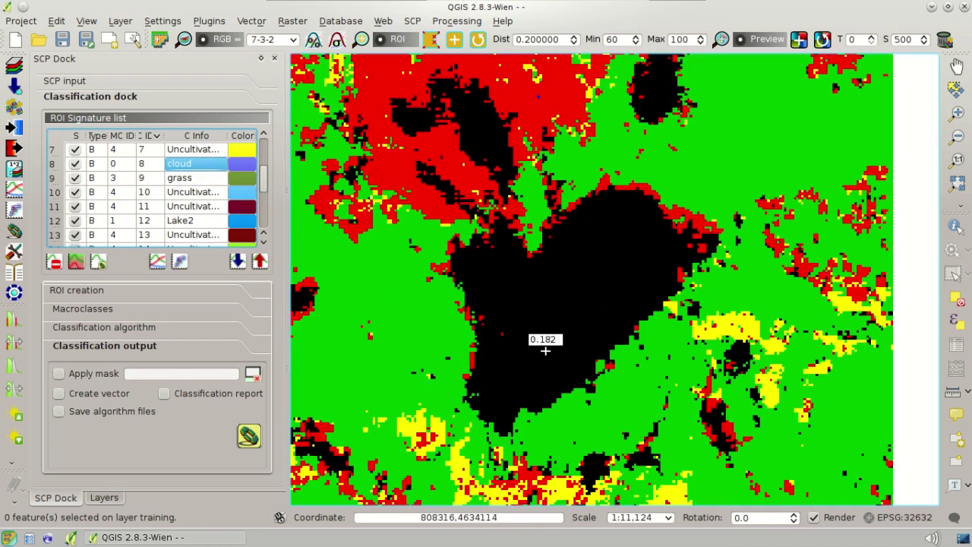
scroll(546, 350, "down", 1)
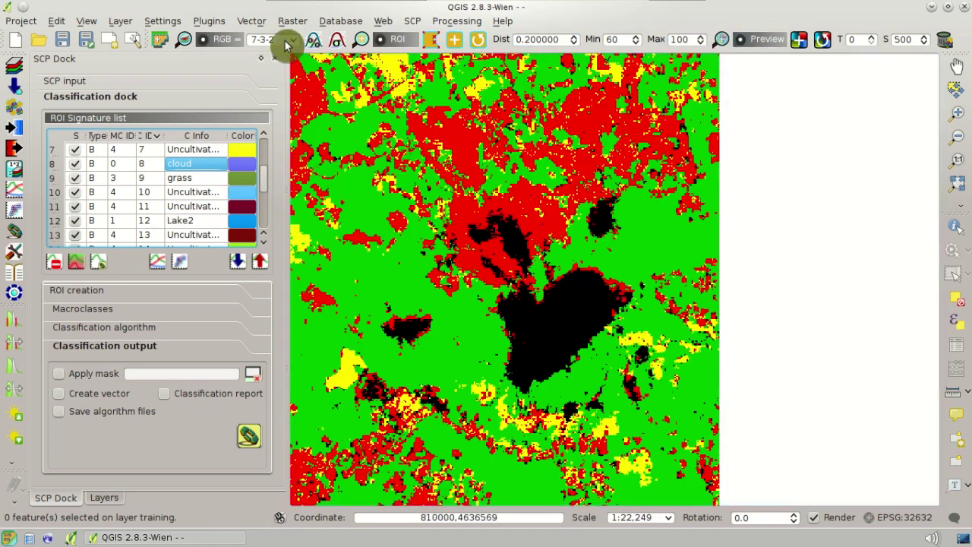
left_click(225, 43)
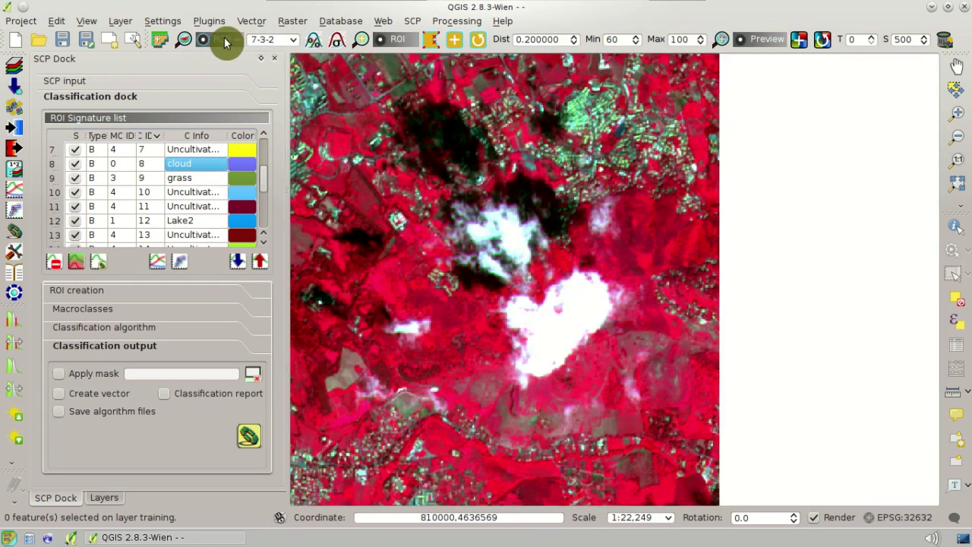
left_click(226, 42)
left_click(225, 43)
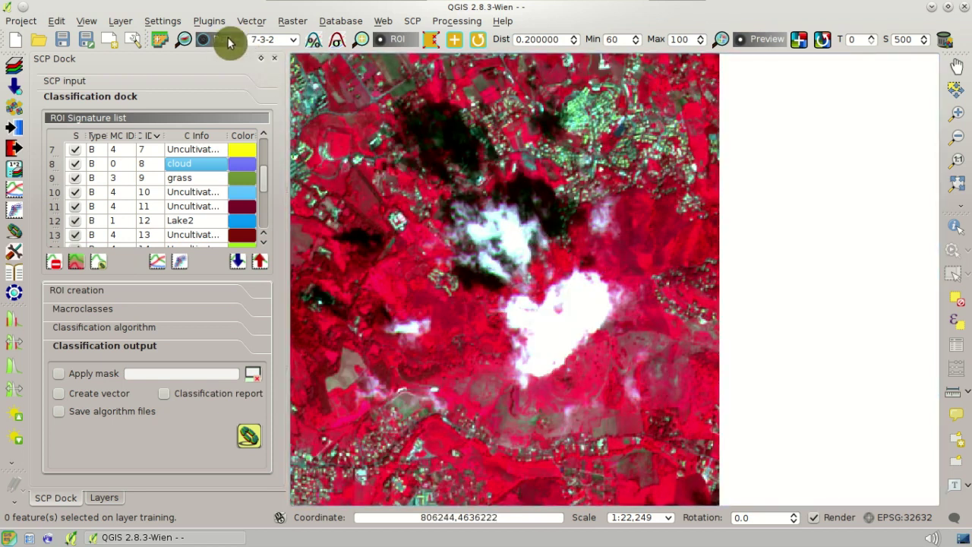
left_click(230, 43)
scroll(448, 239, "down", 1)
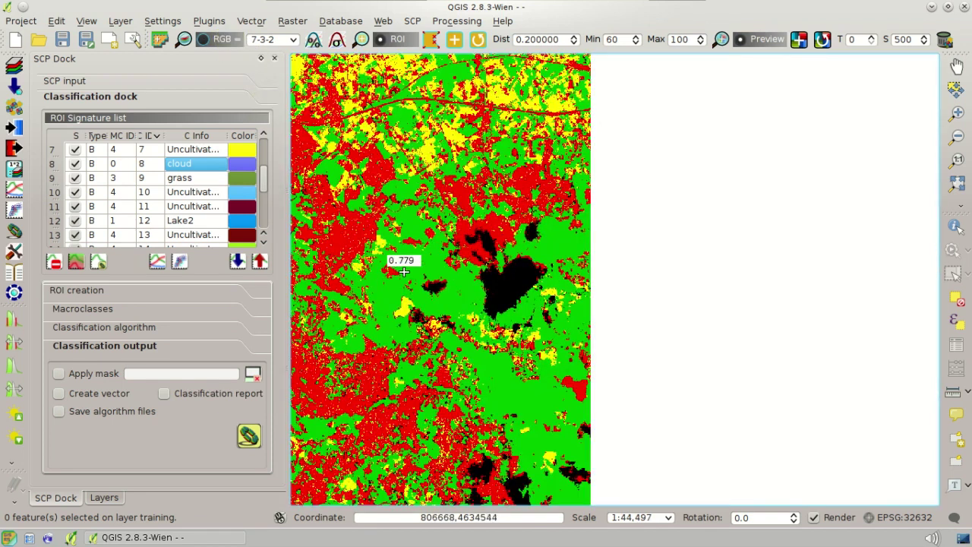
Step: Compare the classified built-up area west of the lake with the 7-3-2 composite, and switch the composite to 3-2-1 for a second comparison
left_click(183, 39)
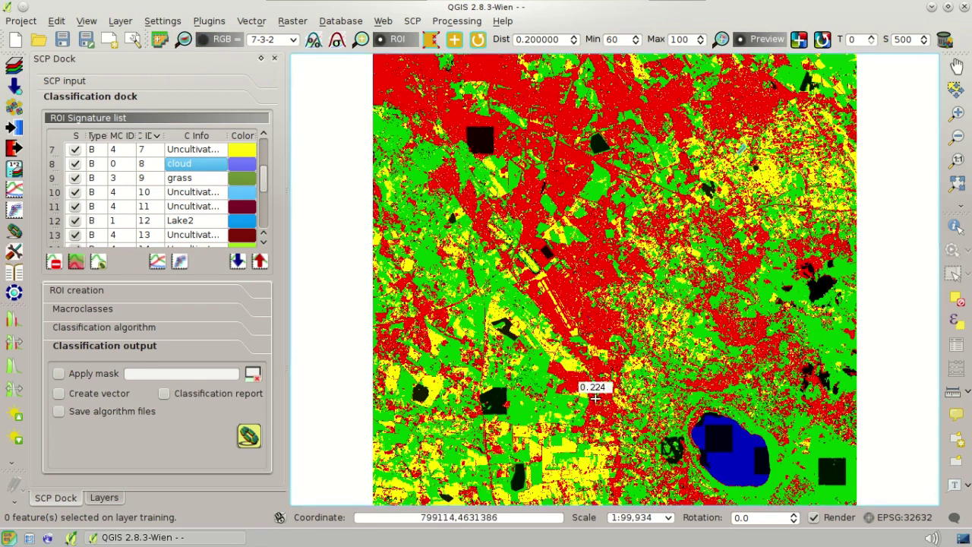
scroll(697, 471, "up", 2)
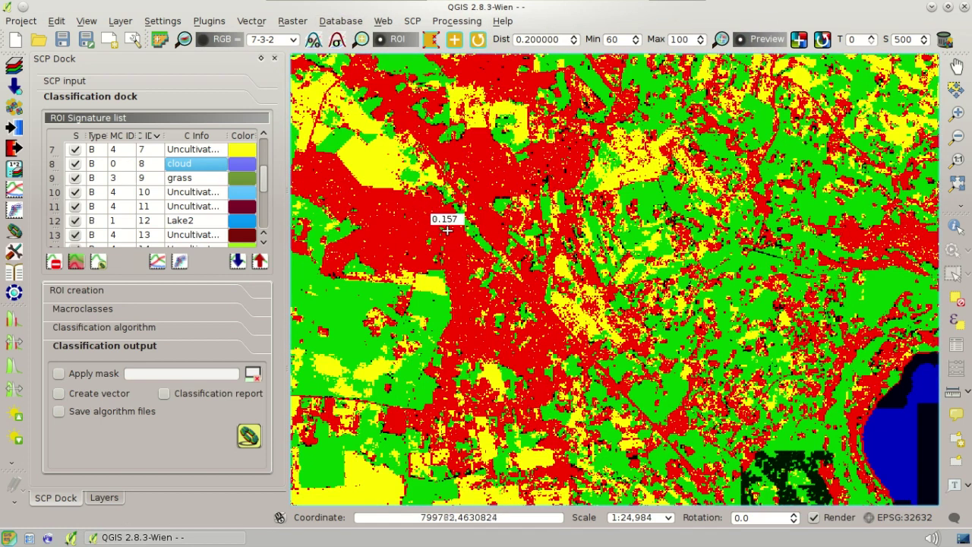
left_click(227, 43)
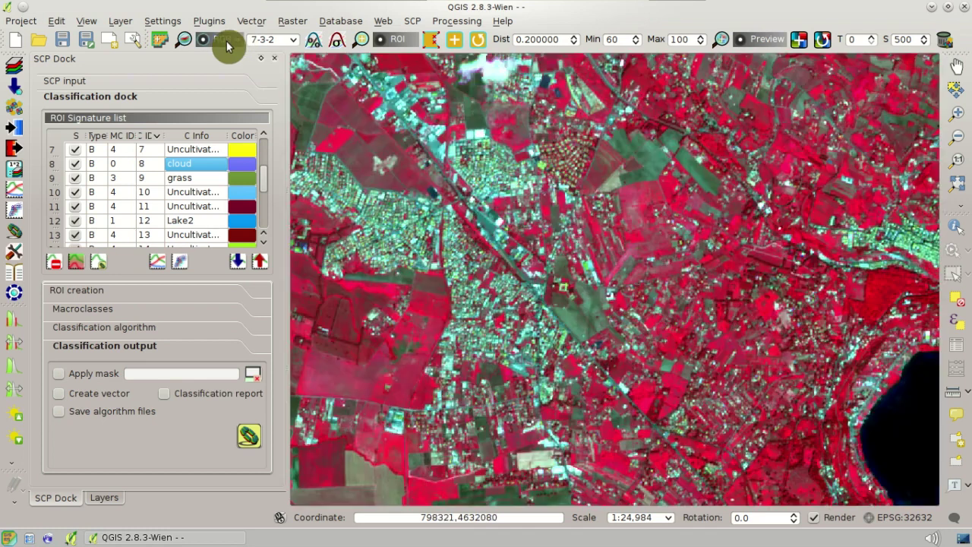
left_click(226, 46)
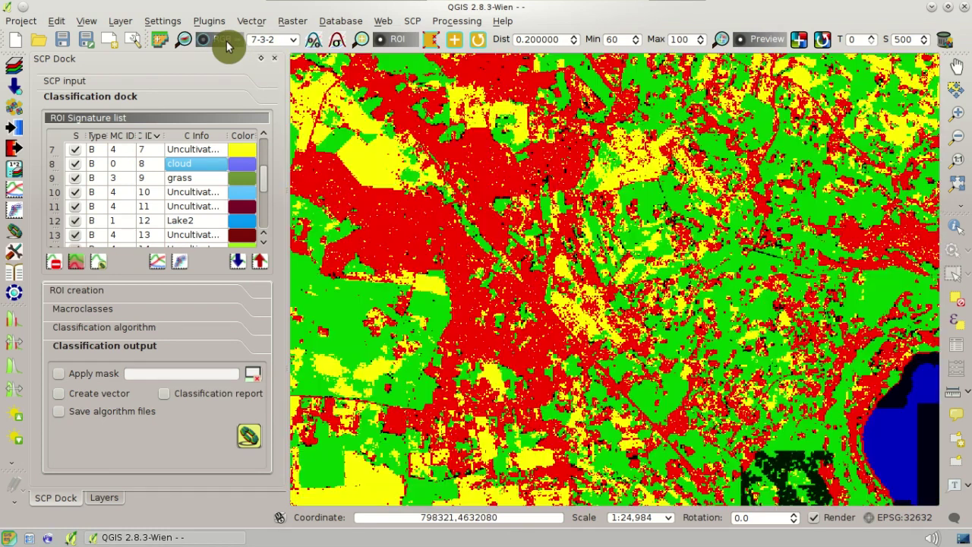
left_click(226, 45)
scroll(277, 44, "up", 2)
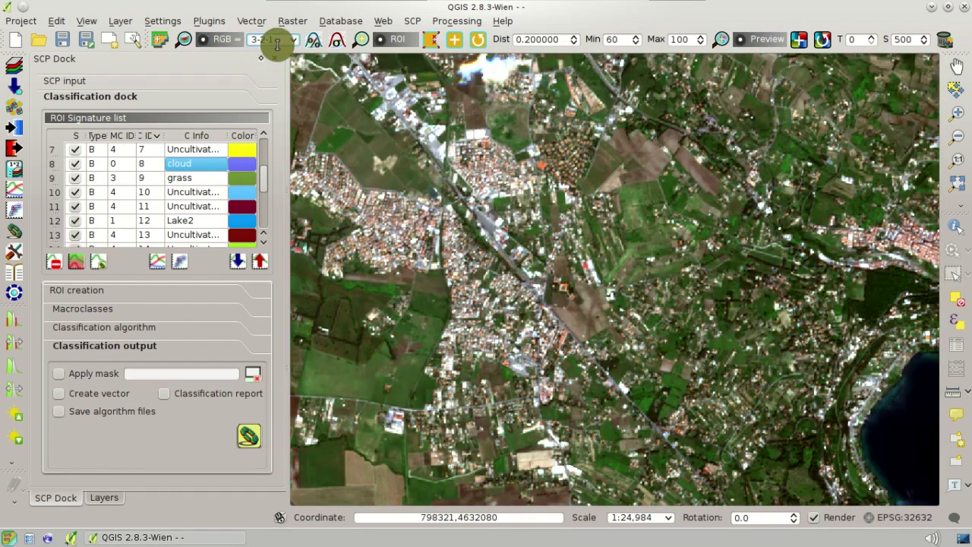
left_click(220, 46)
left_click(220, 46)
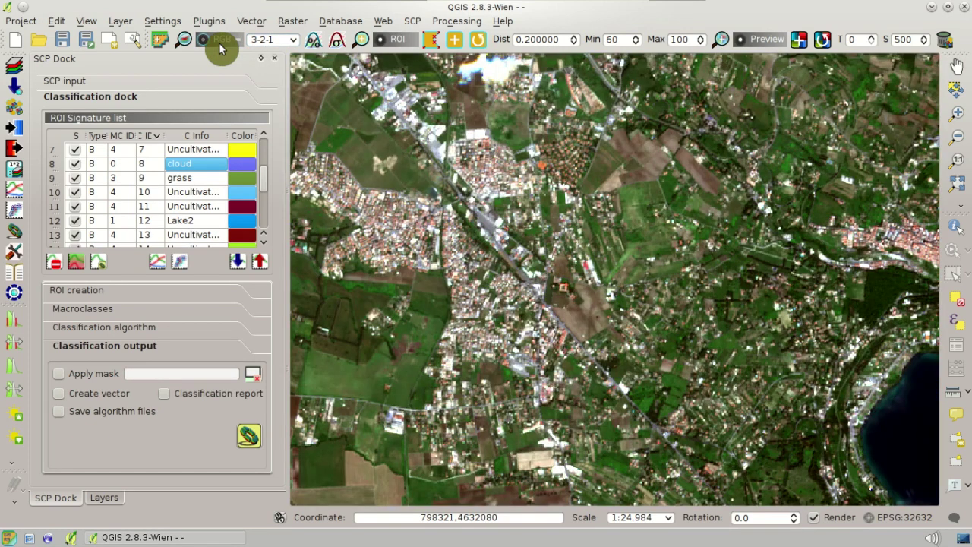
left_click(220, 46)
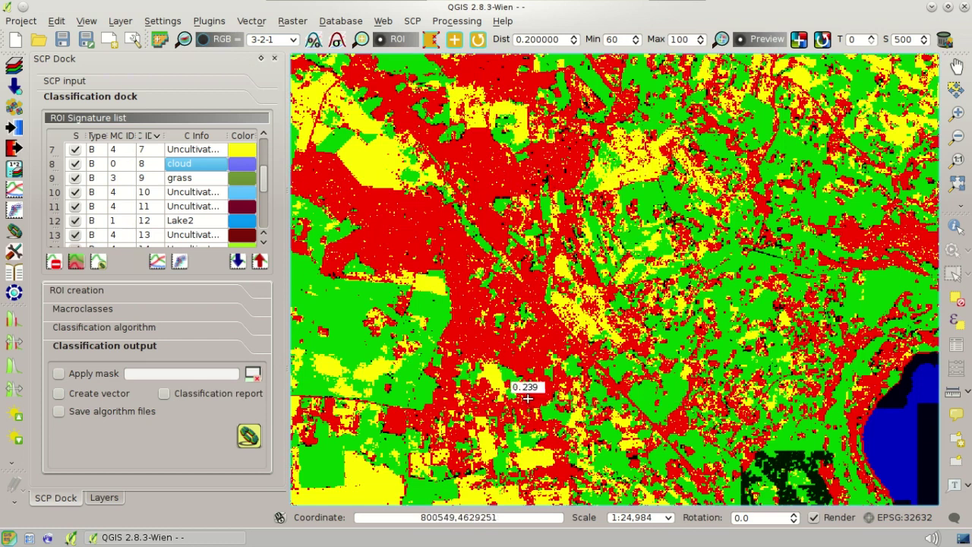
Step: Review the postprocessing tools from accuracy and classification to vector through edit raster, sieve, erosion and dilation, and show the full classified image
left_click(15, 150)
left_click(15, 150)
left_click_drag(190, 12, 410, 126)
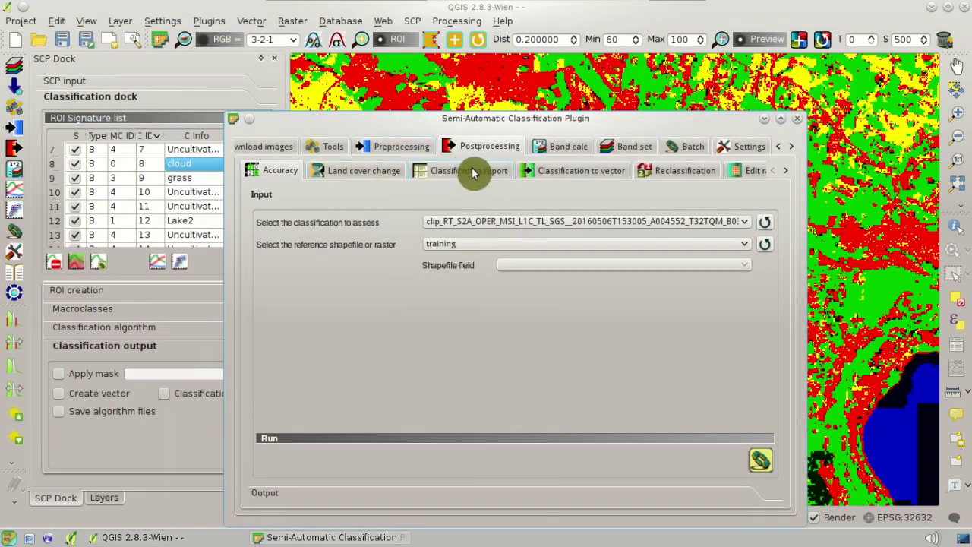
left_click(626, 174)
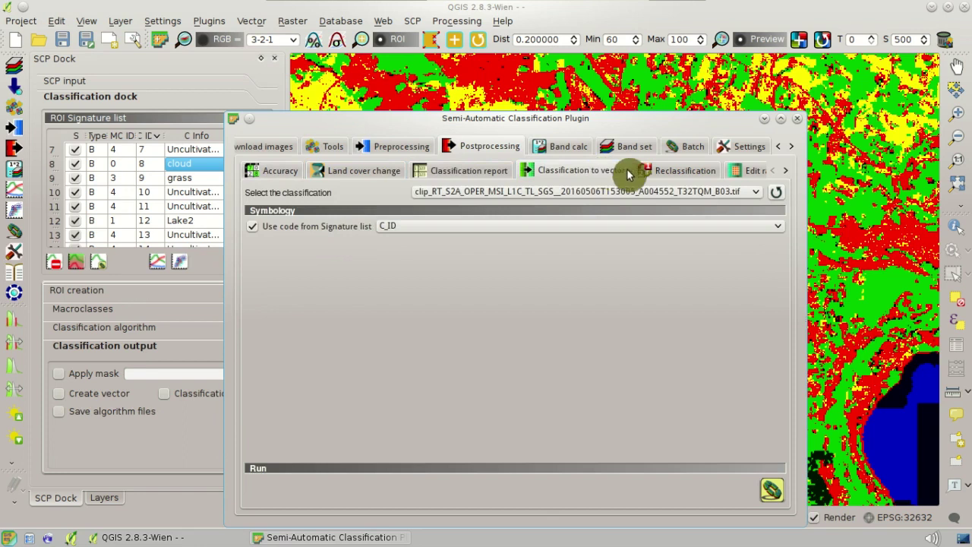
left_click(676, 171)
left_click(748, 171)
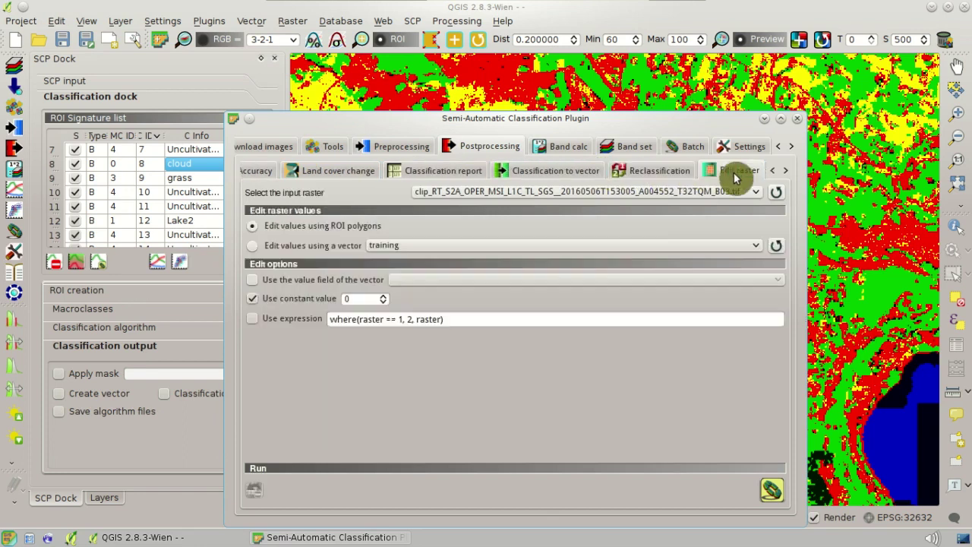
left_click(782, 172)
left_click(783, 172)
left_click(782, 172)
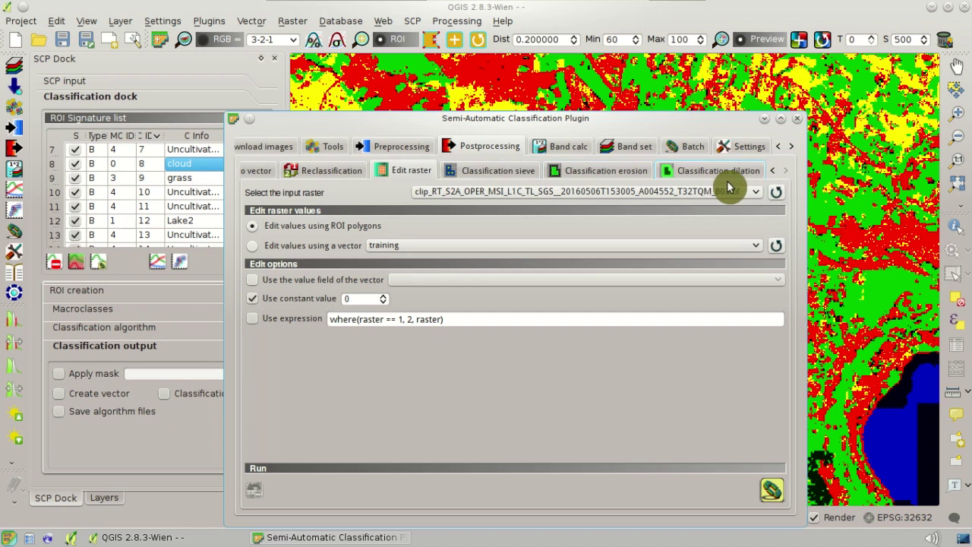
left_click(540, 170)
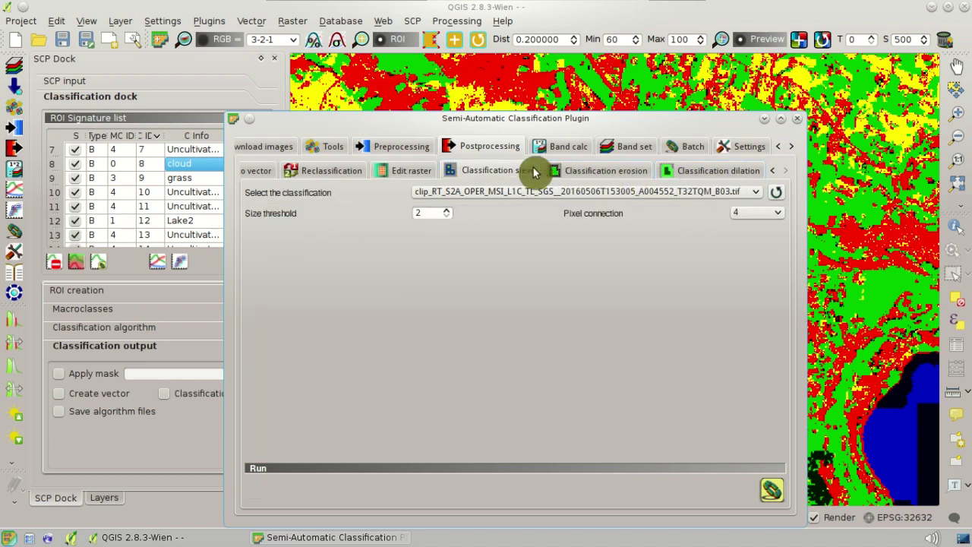
left_click(611, 171)
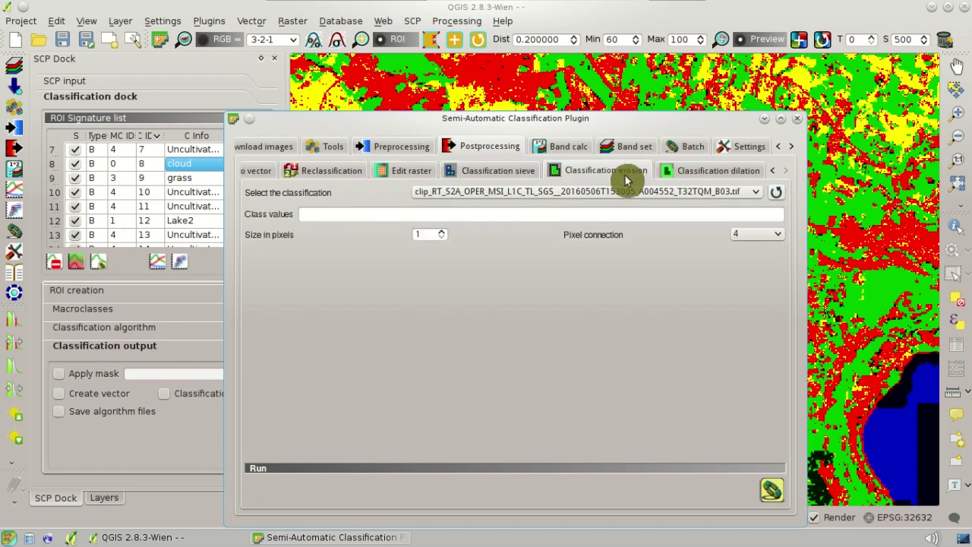
left_click(693, 174)
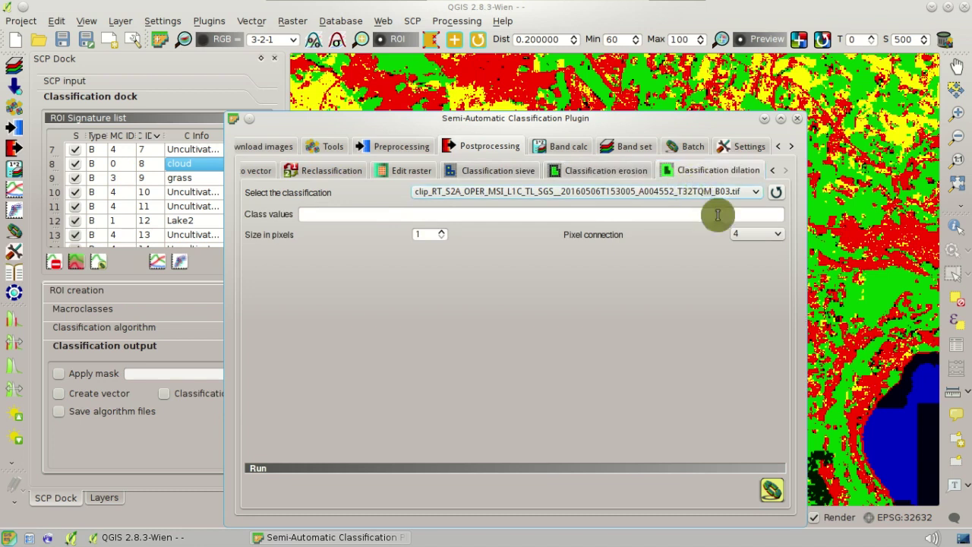
left_click(798, 119)
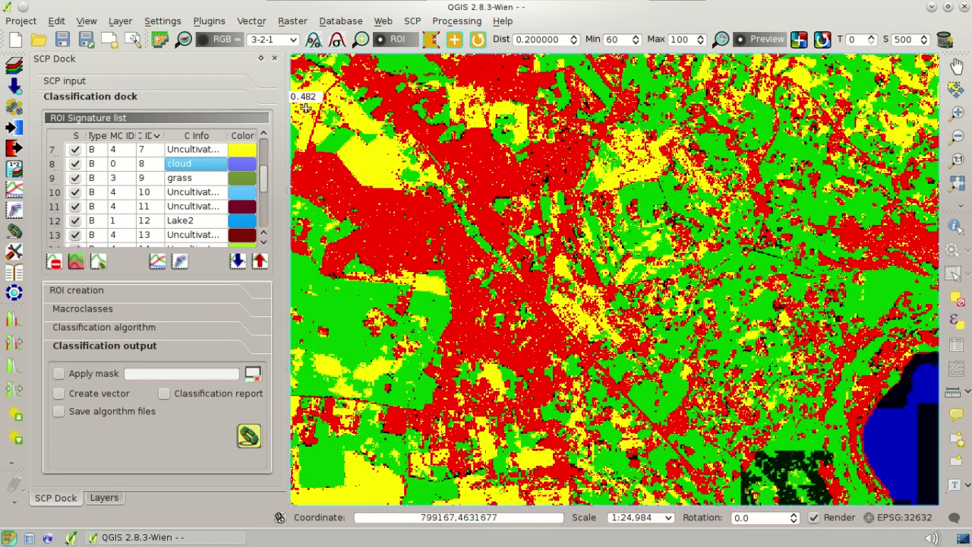
left_click(185, 38)
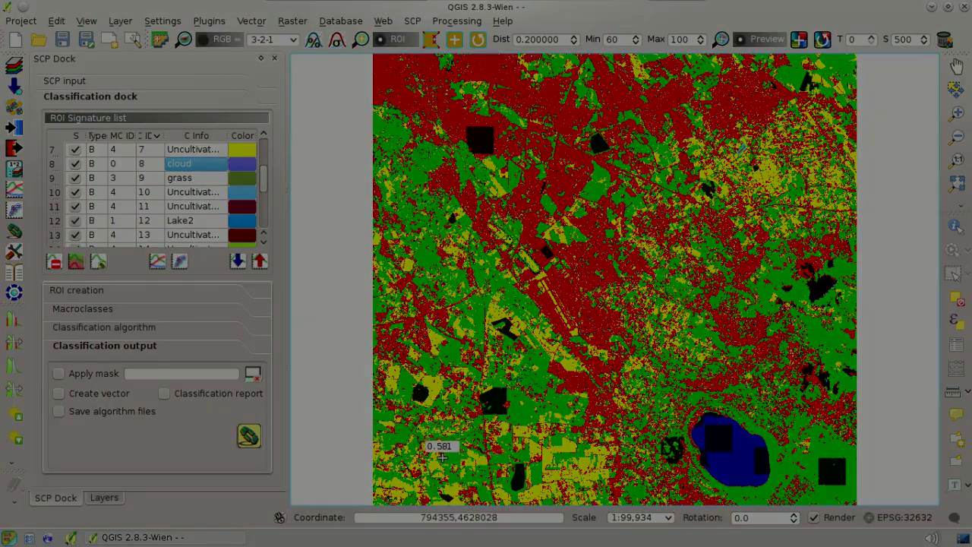